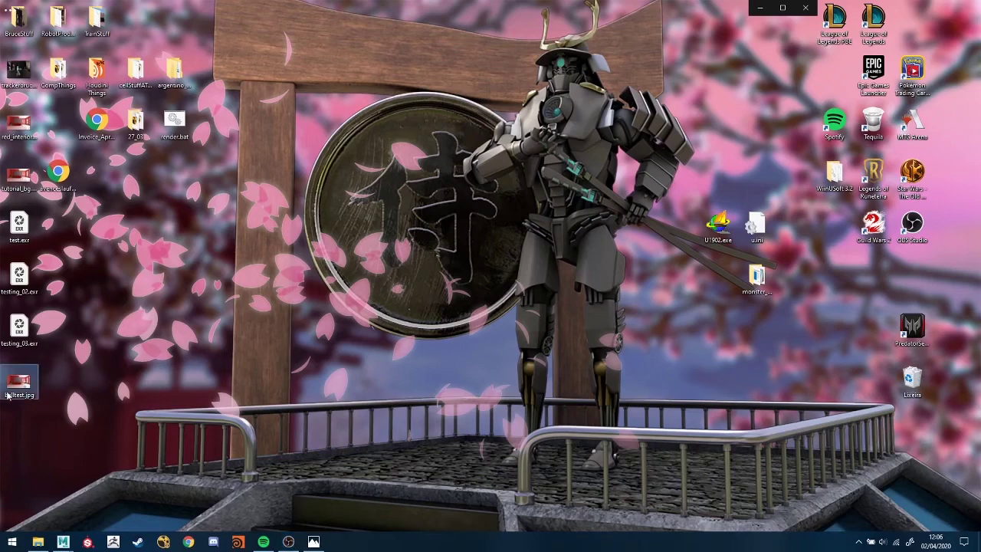
Step: Open the balltest.jpg reference render, examine it enlarged, and close it
{"action": "double_click", "coordinate": [18, 385]}
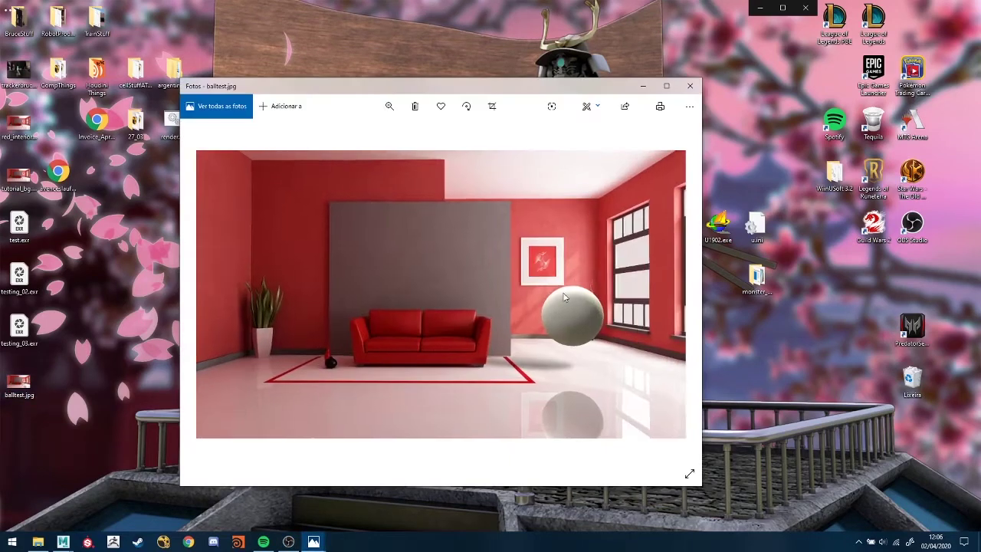
{"action": "scroll", "coordinate": [651, 153], "scroll_direction": "up", "scroll_amount": 2}
{"action": "left_click", "coordinate": [666, 85]}
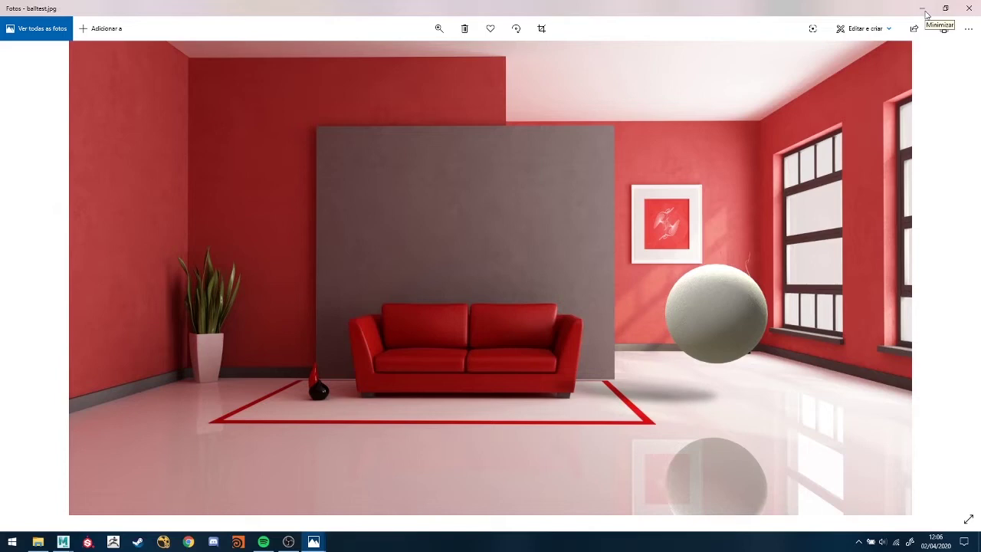
{"action": "left_click", "coordinate": [964, 10]}
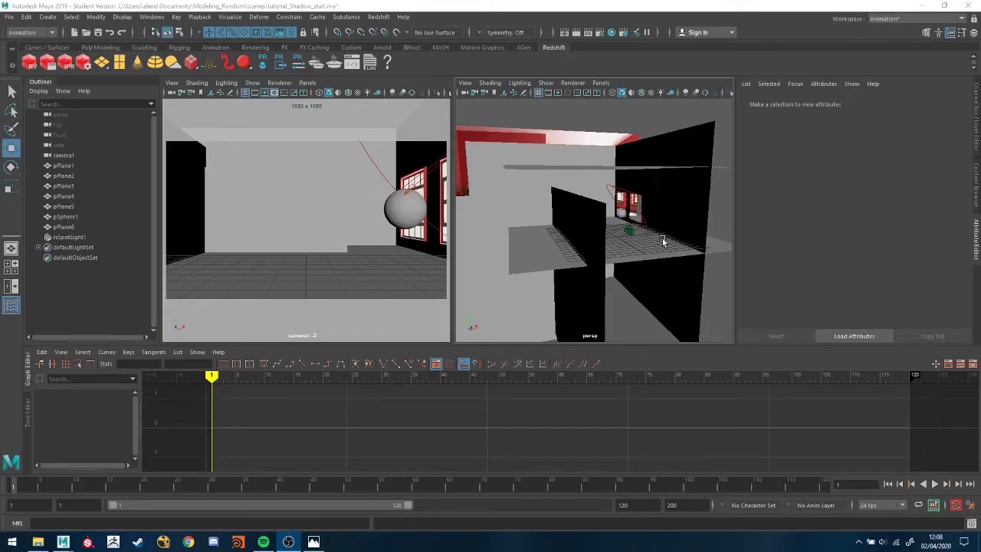
Step: Turn on X-ray display in the camera1 view so the background image shows through the room planes
{"action": "left_click_drag", "start_coordinate": [655, 215], "coordinate": [619, 226], "text": "alt"}
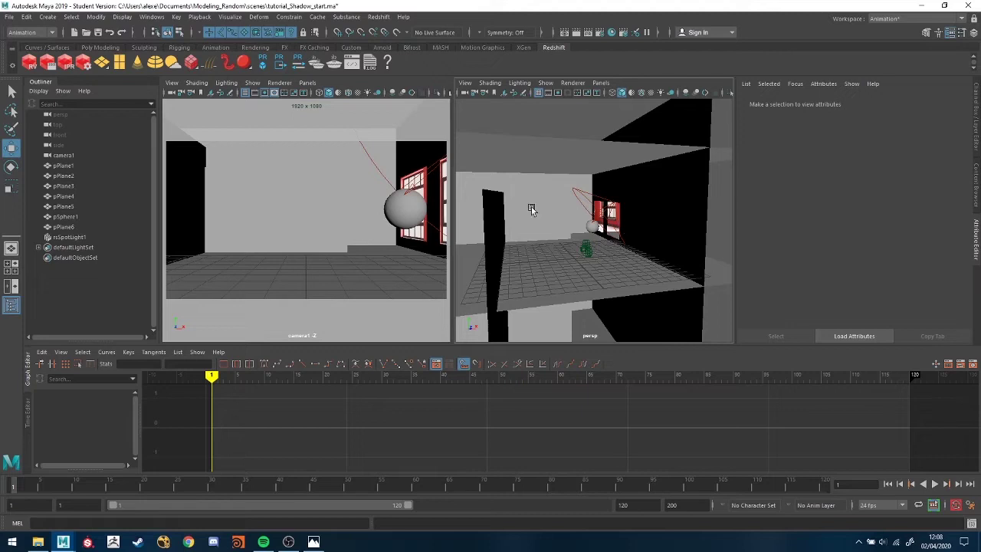
{"action": "key", "text": "space"}
{"action": "left_click", "coordinate": [452, 92]}
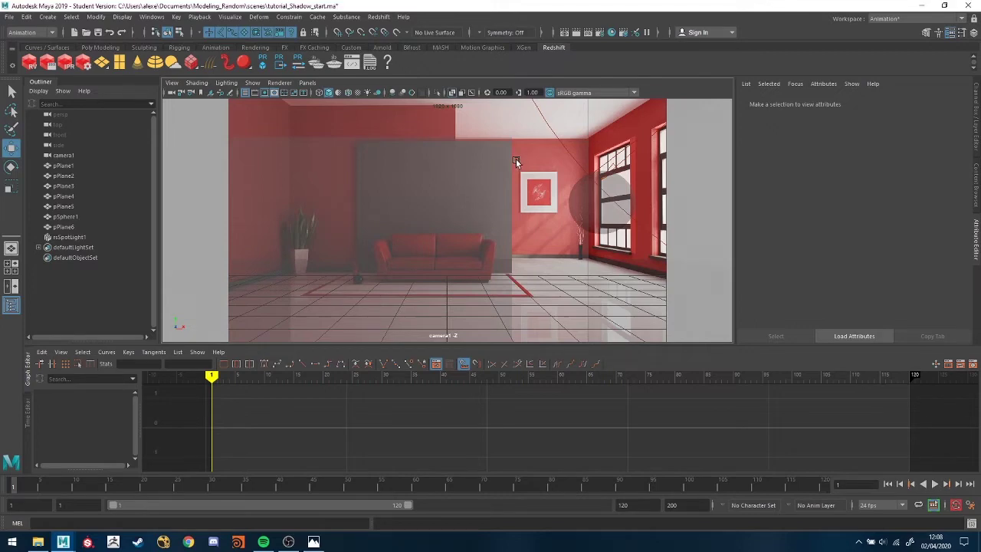
{"action": "key", "text": "space"}
{"action": "left_click_drag", "start_coordinate": [553, 239], "coordinate": [548, 199], "text": "alt"}
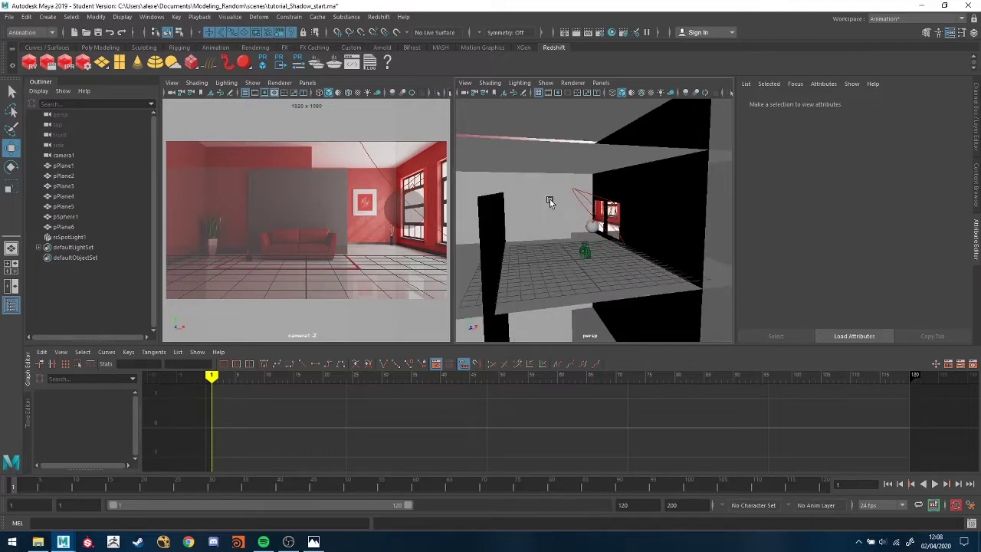
Step: Compare the camera1 view with X-ray display off and on
{"action": "key", "text": "space"}
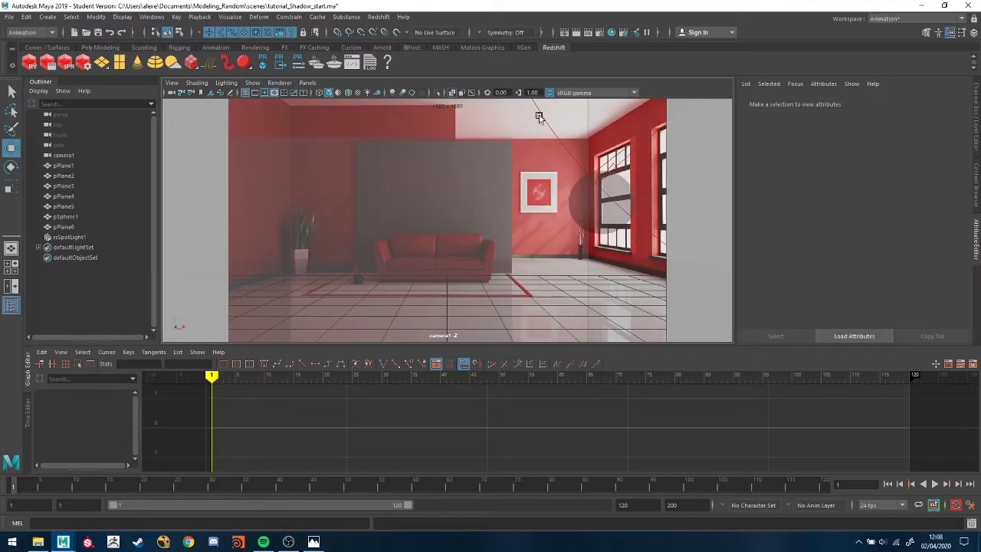
{"action": "left_click", "coordinate": [452, 93]}
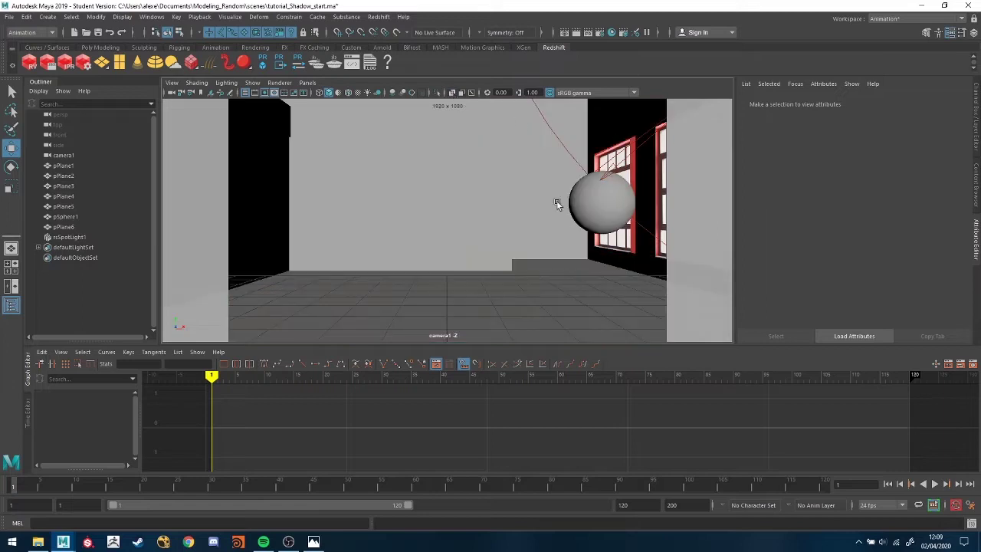
{"action": "left_click", "coordinate": [453, 93]}
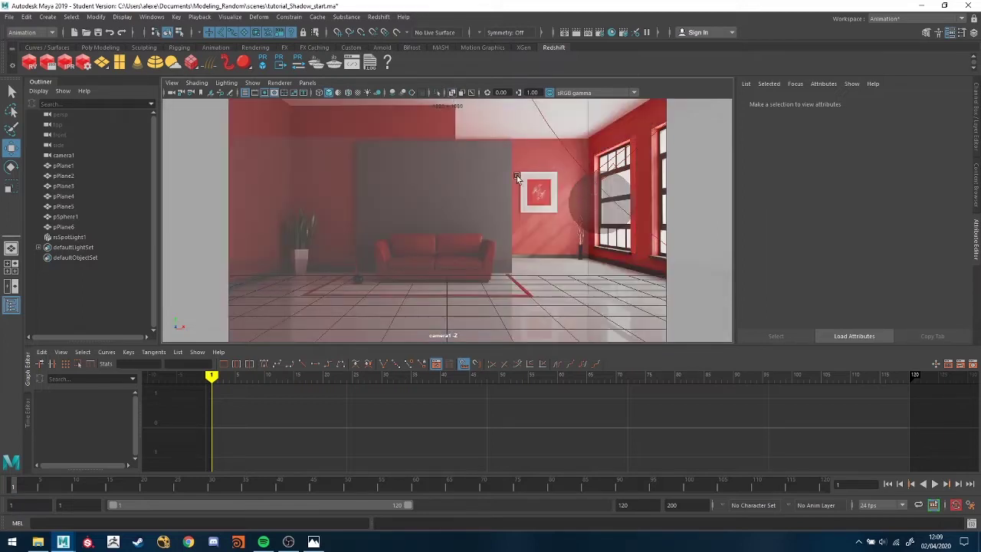
Step: Move the sphere near the windows higher and closer to the camera
{"action": "key", "text": "space"}
{"action": "key", "text": "space"}
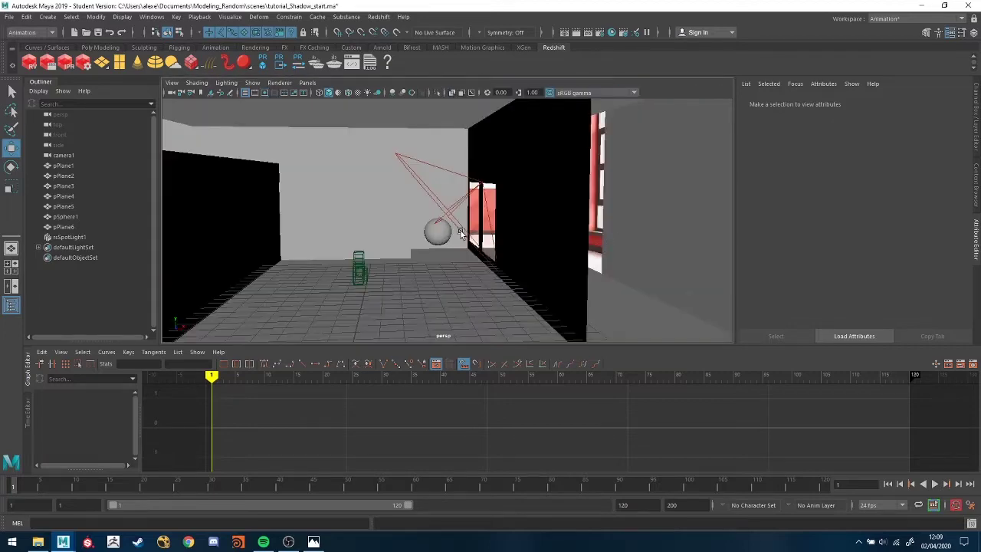
{"action": "left_click", "coordinate": [437, 228]}
{"action": "mouse_move", "coordinate": [437, 228]}
{"action": "left_mouse_down", "text": "alt"}
{"action": "mouse_move", "coordinate": [476, 255]}
{"action": "mouse_move", "coordinate": [446, 251]}
{"action": "mouse_move", "coordinate": [436, 220]}
{"action": "left_mouse_up", "text": "alt"}
Step: Select rsSpotLight1 and examine its placement relative to the sphere and windows in both the camera and perspective views
{"action": "left_click_drag", "start_coordinate": [485, 250], "coordinate": [484, 219], "text": "alt"}
{"action": "left_click", "coordinate": [477, 191]}
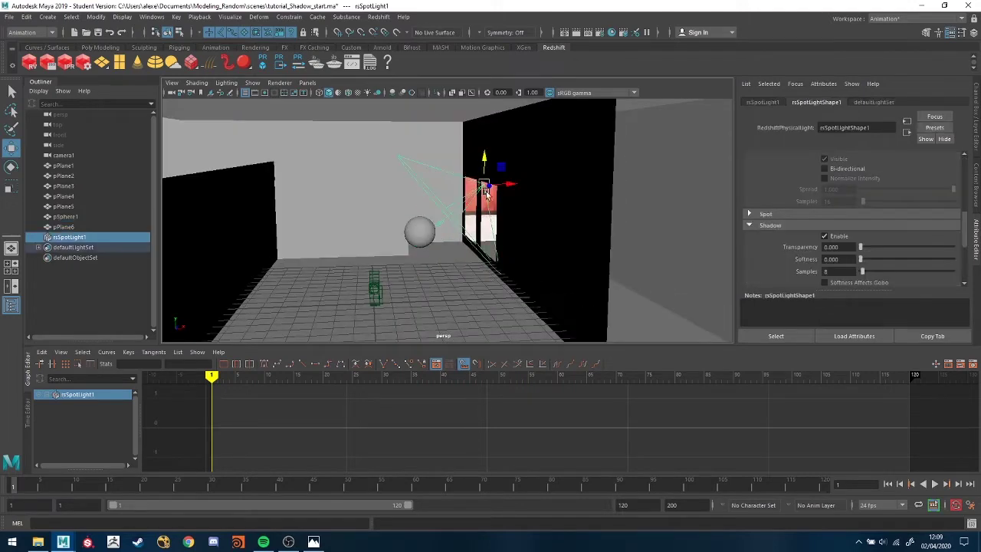
{"action": "key", "text": "space"}
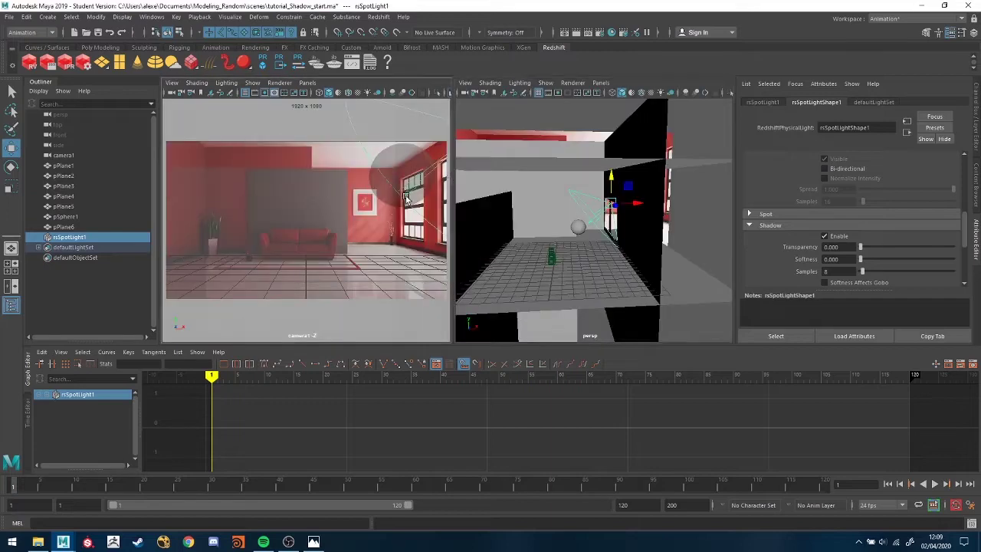
{"action": "key", "text": "space"}
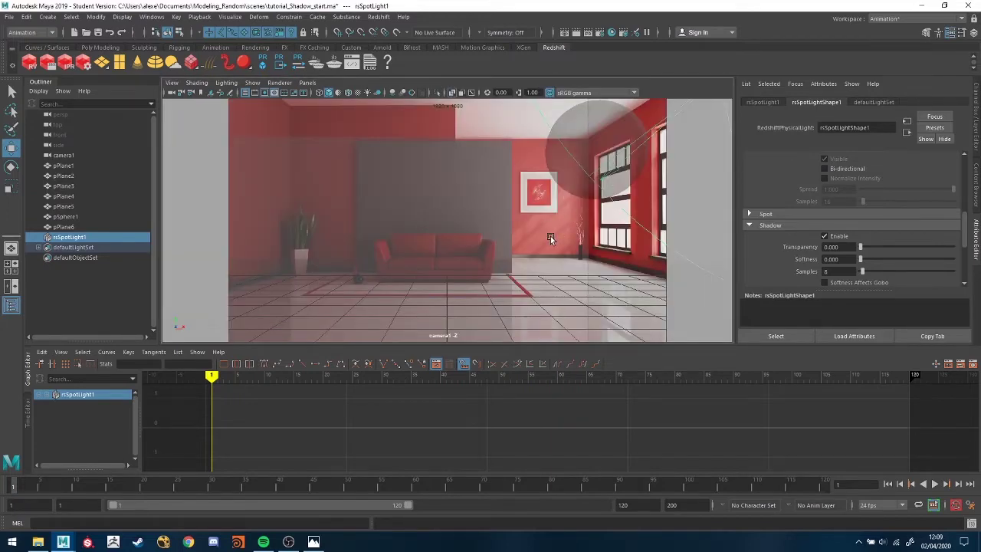
{"action": "key", "text": "space"}
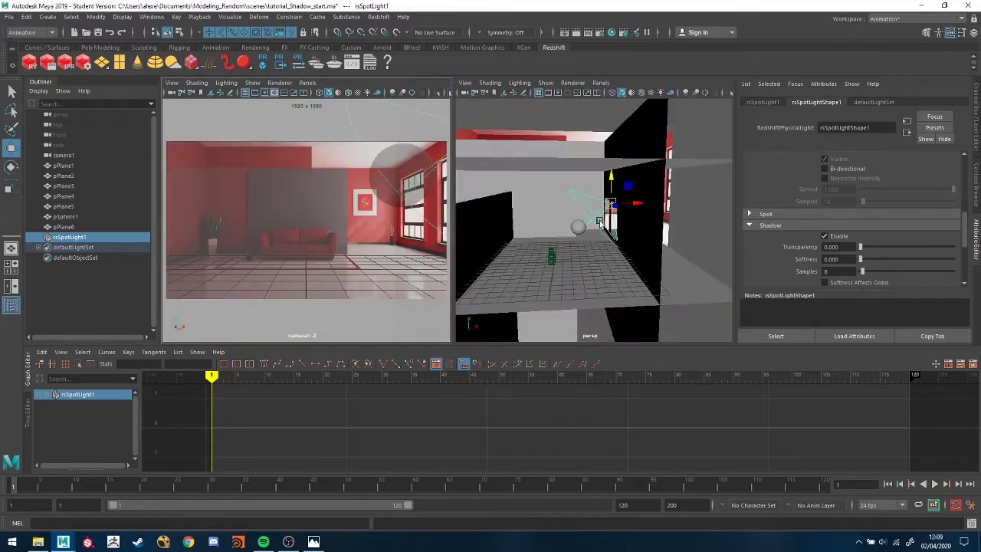
{"action": "mouse_move", "coordinate": [600, 222]}
{"action": "left_mouse_down", "text": "alt"}
{"action": "mouse_move", "coordinate": [537, 238]}
{"action": "mouse_move", "coordinate": [575, 216]}
{"action": "left_mouse_up", "text": "alt"}
{"action": "left_click_drag", "start_coordinate": [493, 247], "coordinate": [498, 244], "text": "alt"}
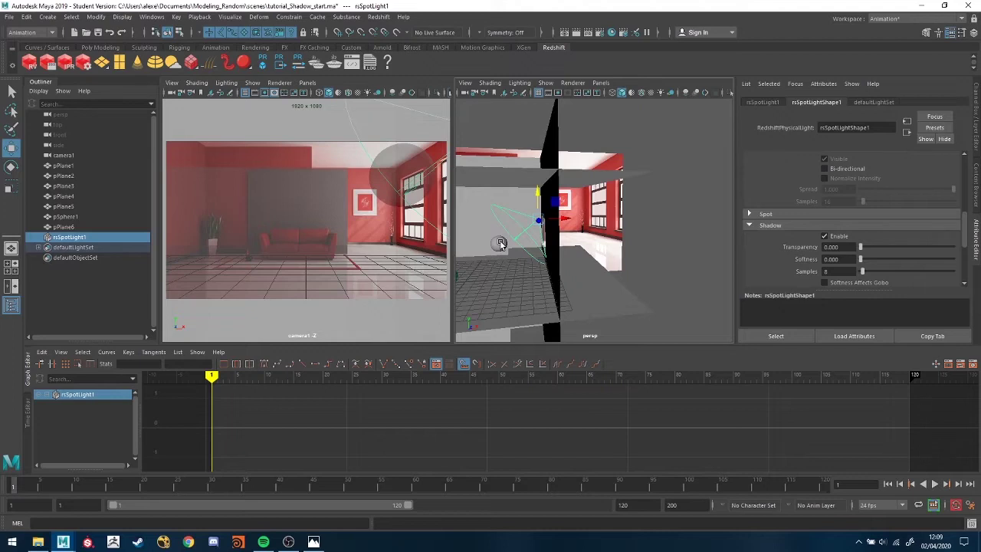
{"action": "left_click_drag", "start_coordinate": [548, 253], "coordinate": [618, 229], "text": "alt"}
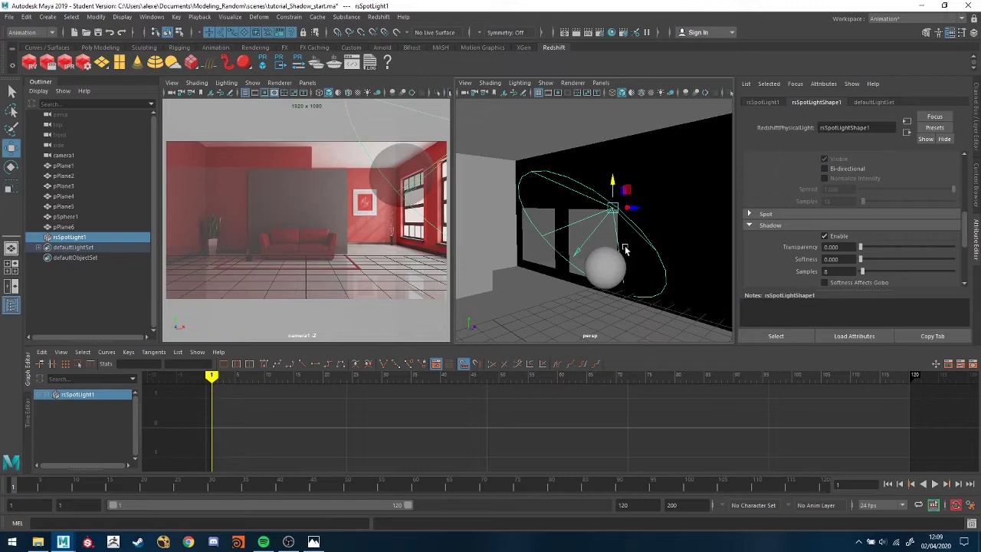
{"action": "mouse_move", "coordinate": [624, 250]}
{"action": "left_mouse_down", "text": "alt"}
{"action": "mouse_move", "coordinate": [584, 251]}
{"action": "mouse_move", "coordinate": [624, 252]}
{"action": "mouse_move", "coordinate": [614, 250]}
{"action": "left_mouse_up", "text": "alt"}
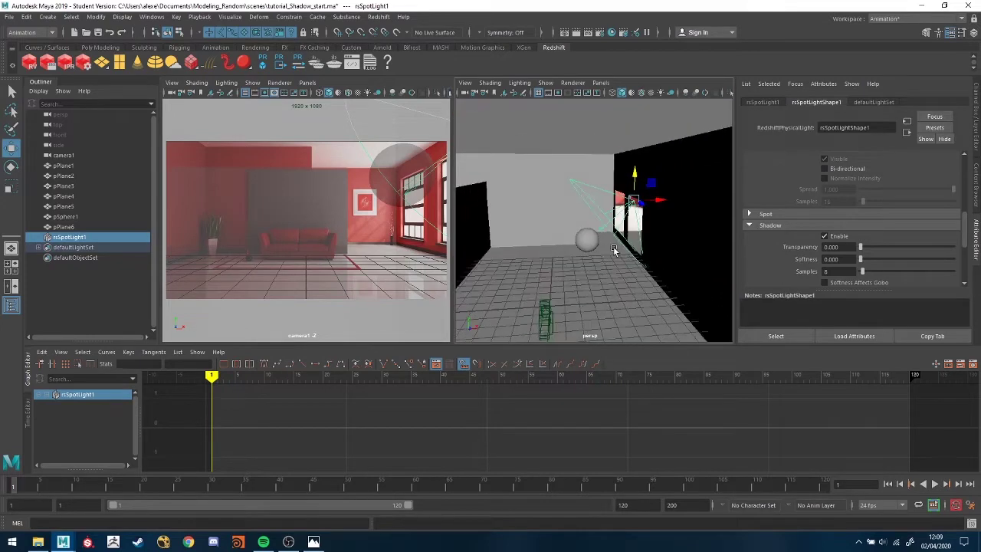
Step: Start a Redshift IPR render of camera1, check its alpha channel, and move the render window out of the way
{"action": "left_click", "coordinate": [66, 63]}
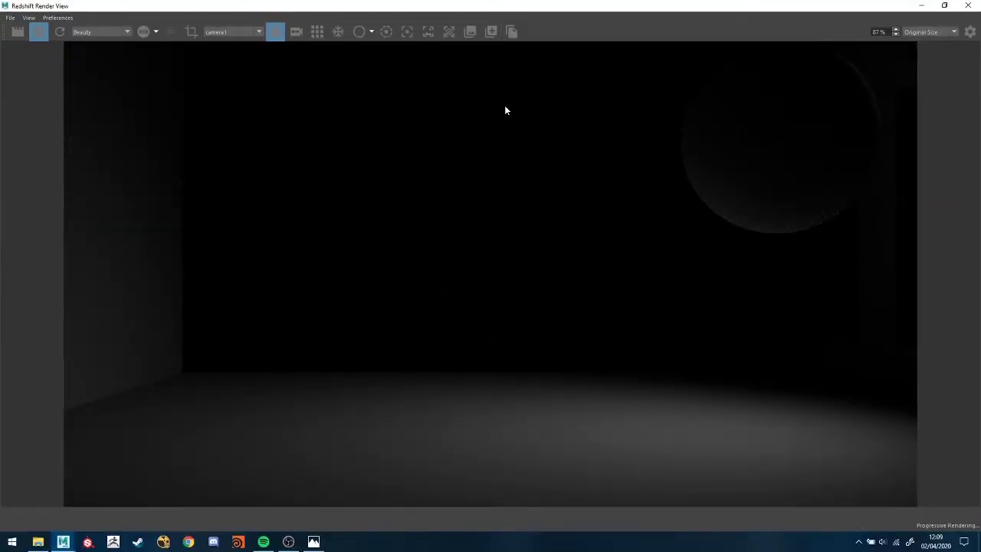
{"action": "left_click", "coordinate": [142, 32]}
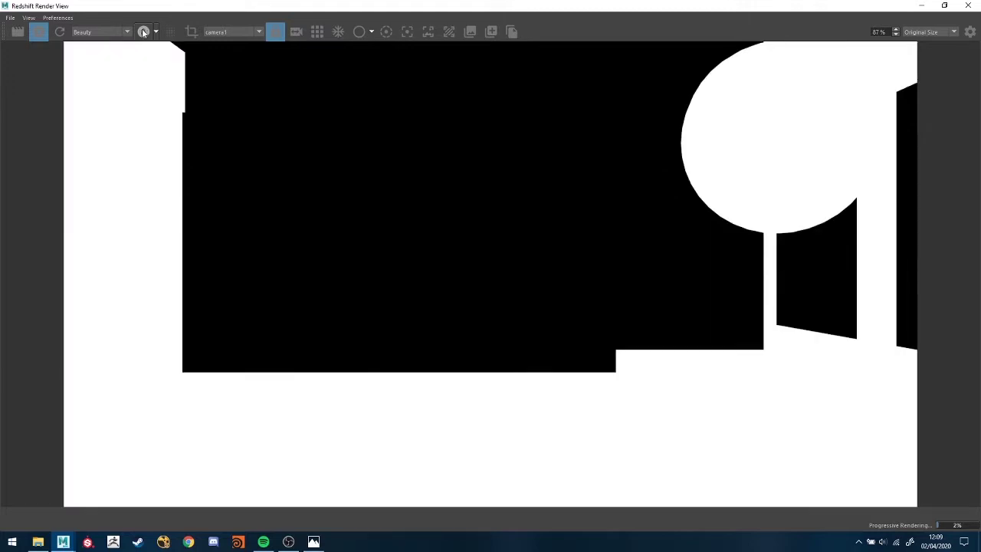
{"action": "left_click", "coordinate": [143, 32]}
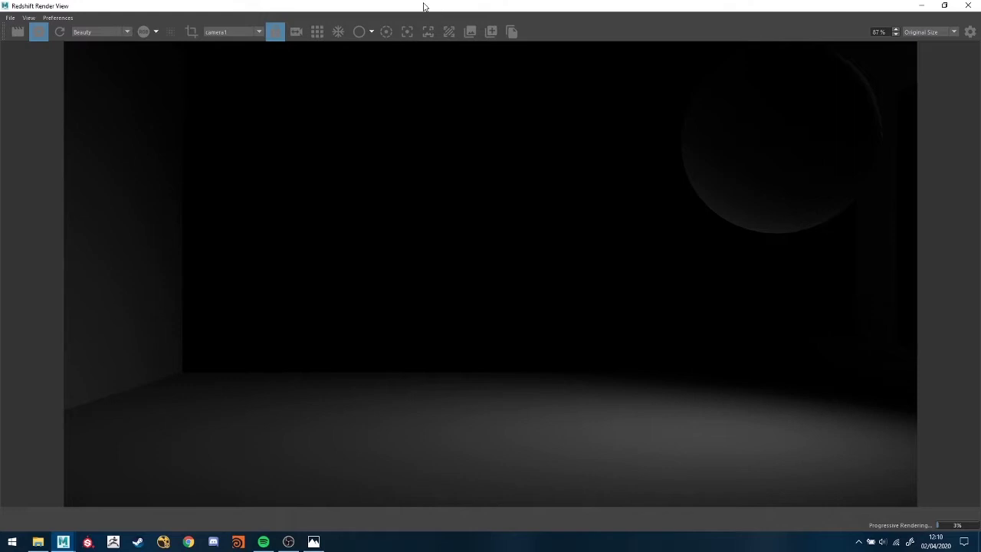
{"action": "left_click_drag", "start_coordinate": [423, 7], "coordinate": [980, 260]}
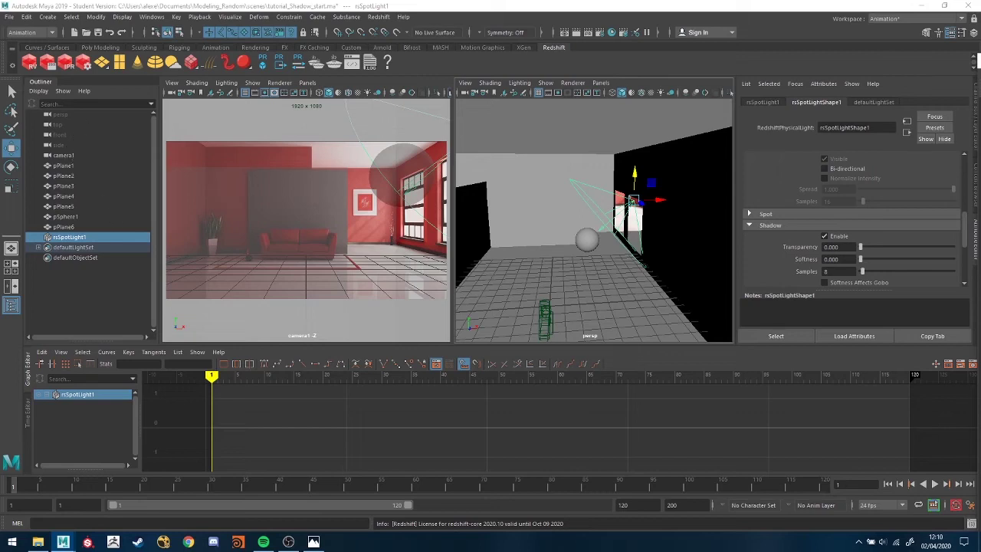
Step: Add a Redshift dome light and check the scene's beauty and alpha output in the live render
{"action": "left_click", "coordinate": [156, 63]}
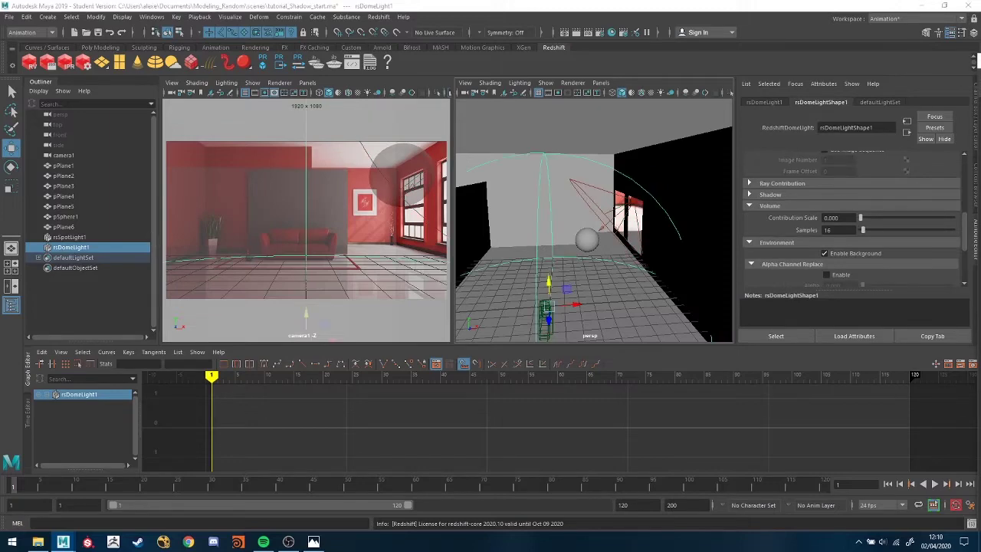
{"action": "left_click_drag", "start_coordinate": [980, 48], "coordinate": [327, 25]}
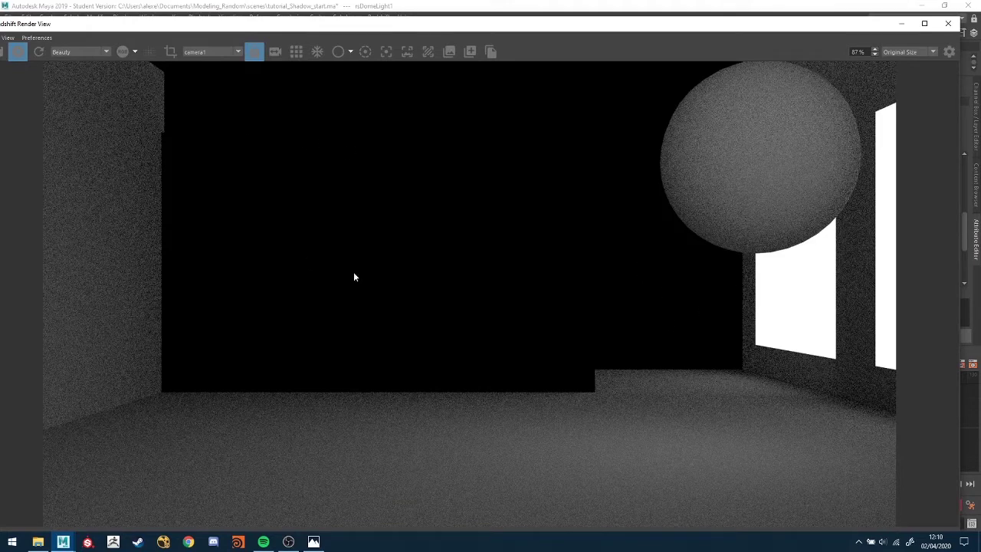
{"action": "left_click", "coordinate": [127, 55]}
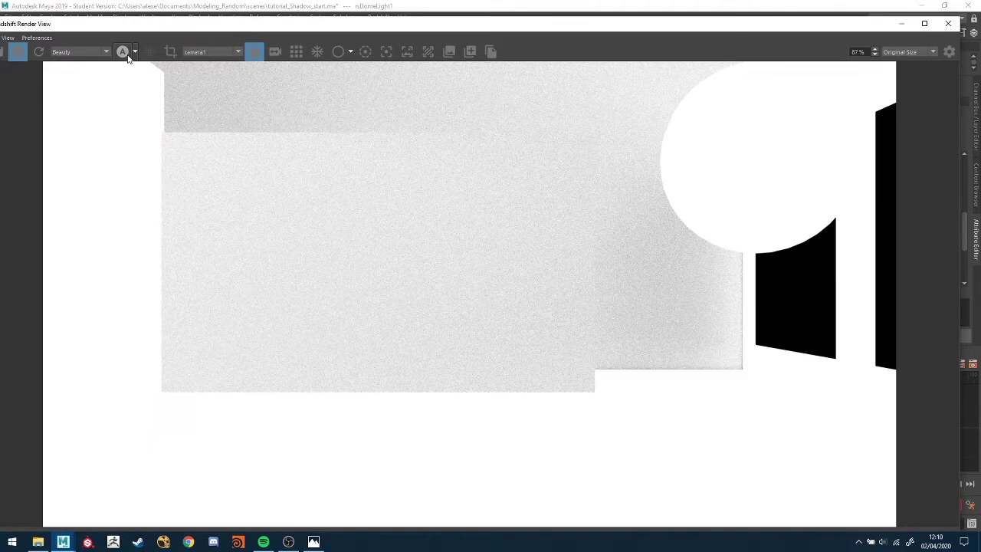
{"action": "left_click", "coordinate": [126, 54]}
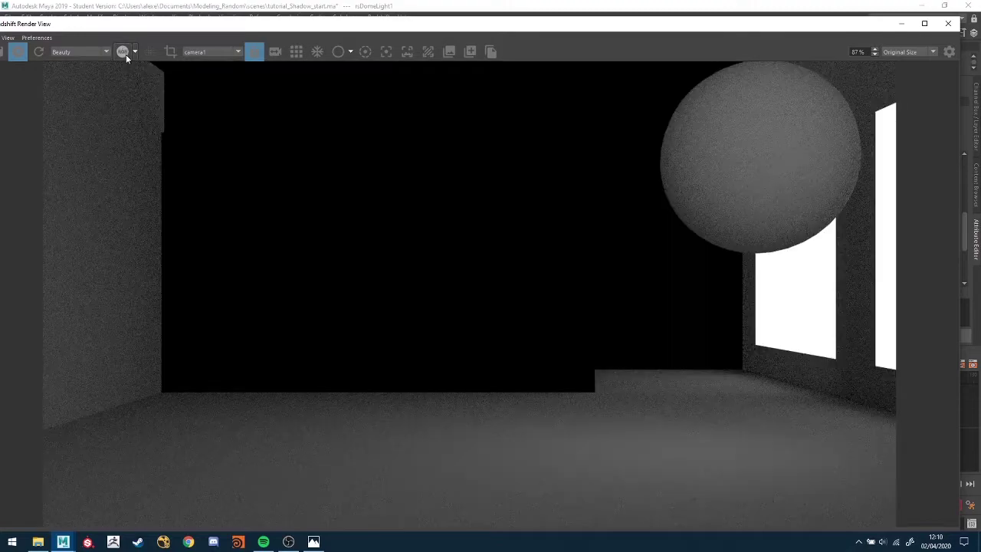
{"action": "left_click", "coordinate": [947, 24]}
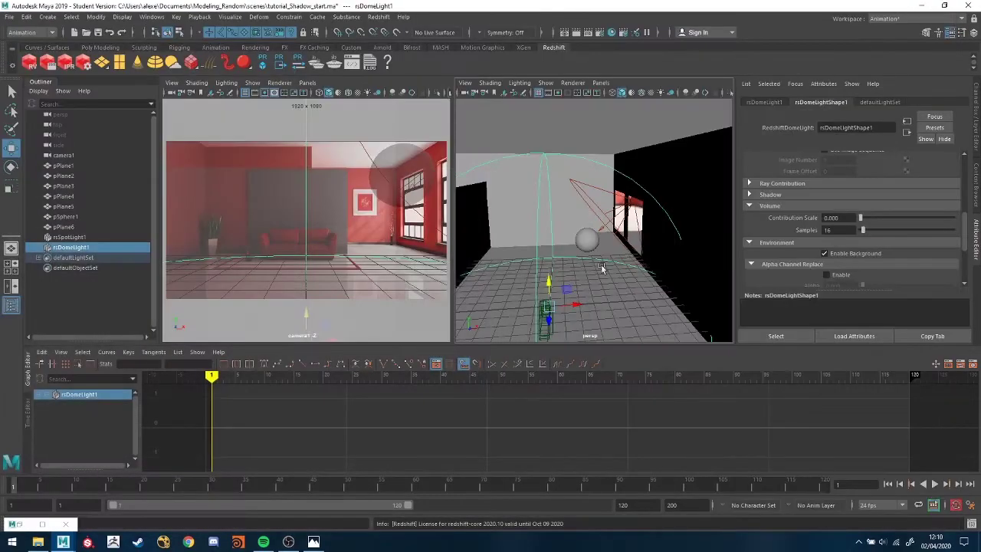
Step: Load industrial_pipe_and_valve_01_2k.hdr from the sourceimages folder as the dome light's Dome Map and check the render
{"action": "scroll", "coordinate": [914, 229], "scroll_direction": "up", "scroll_amount": 4}
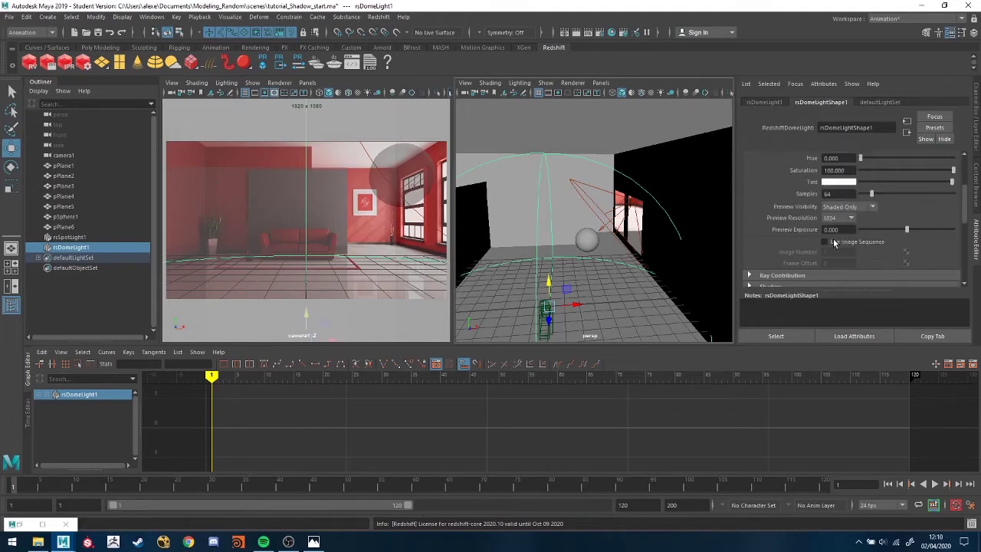
{"action": "scroll", "coordinate": [834, 243], "scroll_direction": "up", "scroll_amount": 3}
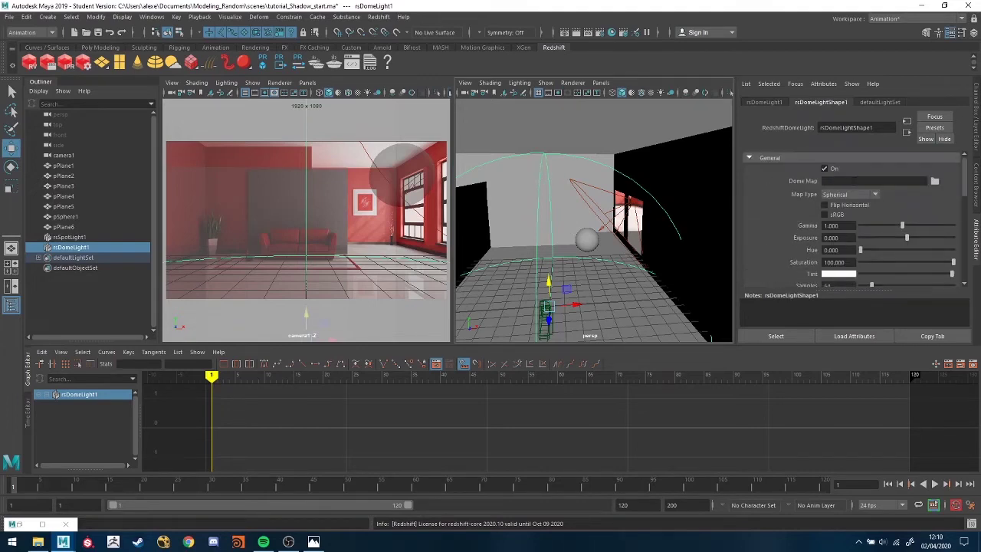
{"action": "left_click", "coordinate": [854, 181]}
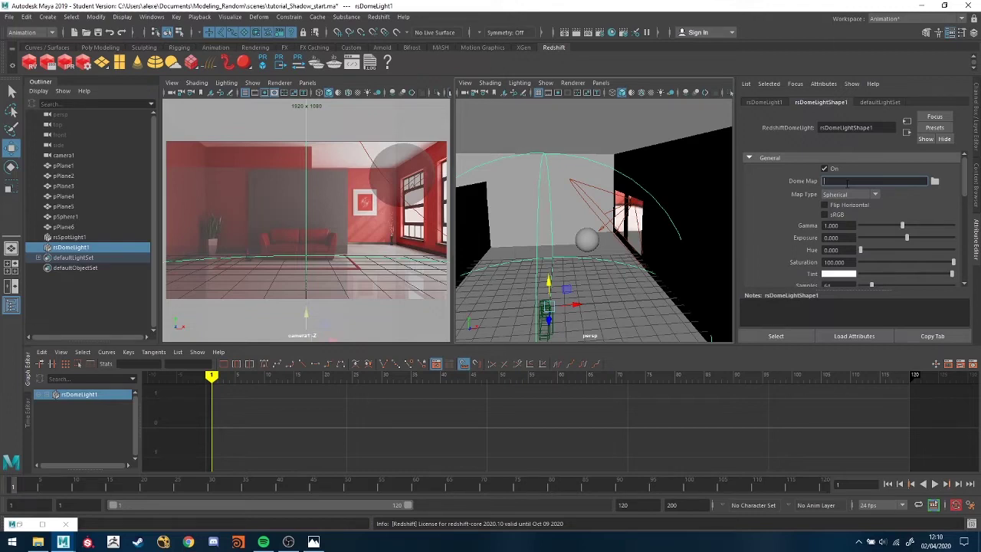
{"action": "left_click", "coordinate": [934, 181]}
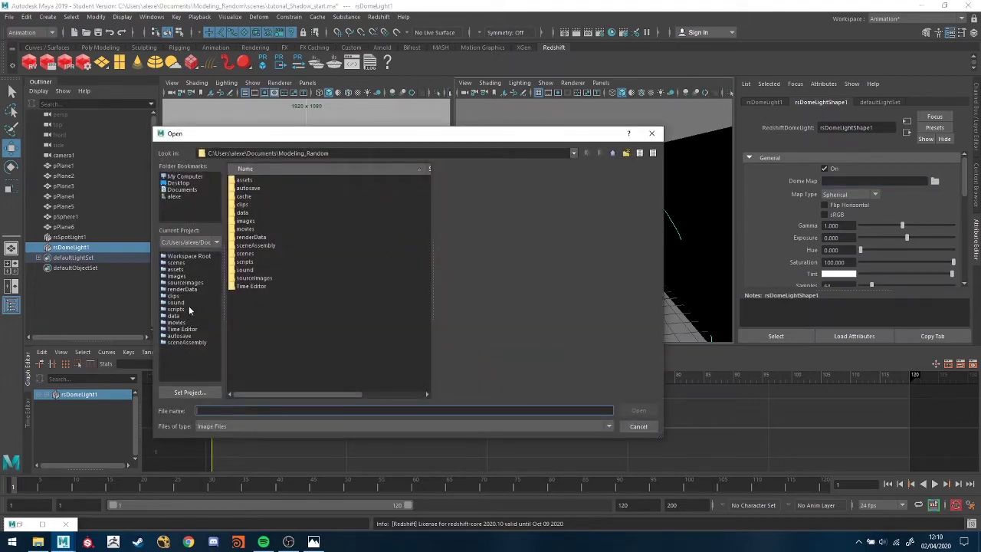
{"action": "left_click", "coordinate": [185, 283]}
{"action": "left_click", "coordinate": [263, 284]}
{"action": "double_click", "coordinate": [263, 285]}
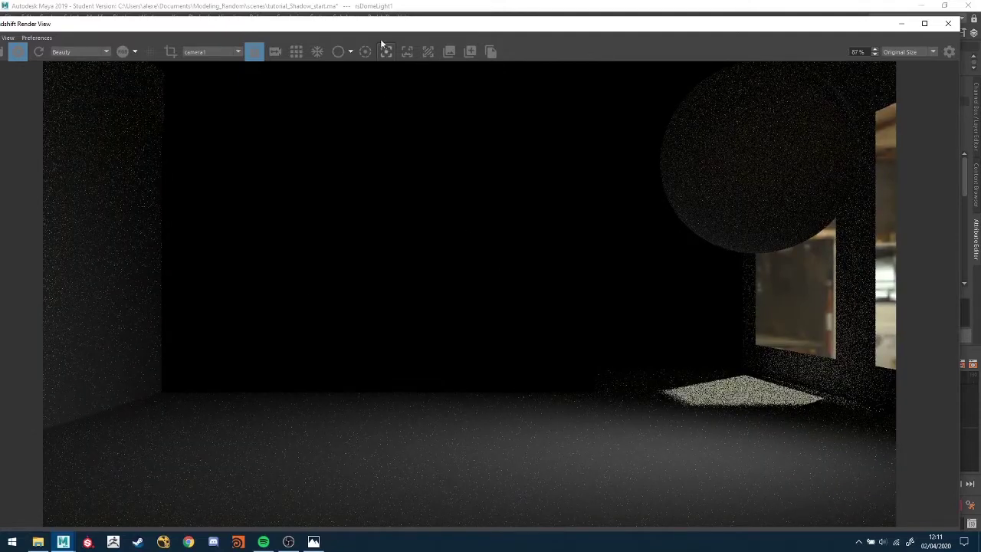
{"action": "left_click_drag", "start_coordinate": [390, 29], "coordinate": [369, 93]}
{"action": "left_click", "coordinate": [886, 84]}
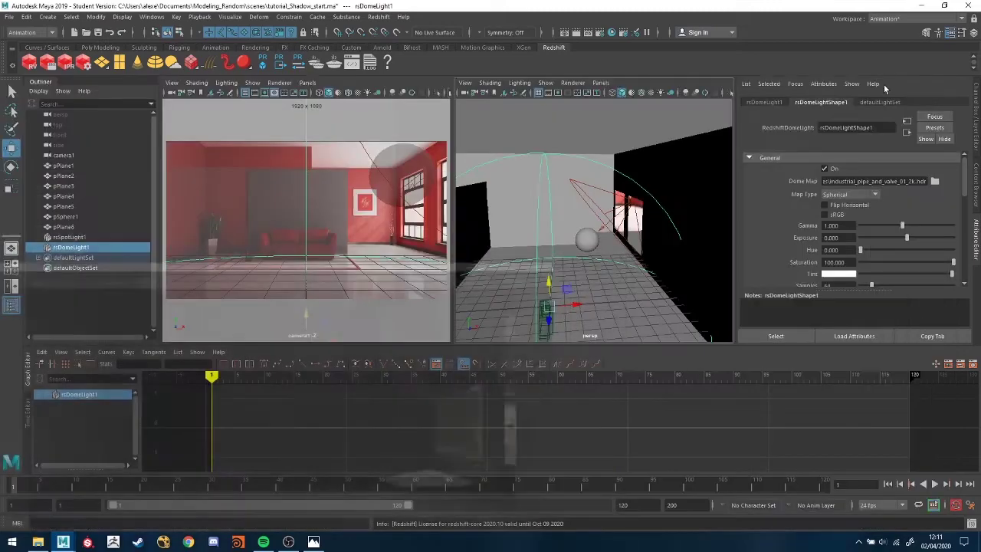
Step: Hide the ceiling, floor and side wall planes and check the sphere against the dome environment in the render
{"action": "right_click_drag", "start_coordinate": [643, 164], "coordinate": [590, 165], "text": "alt"}
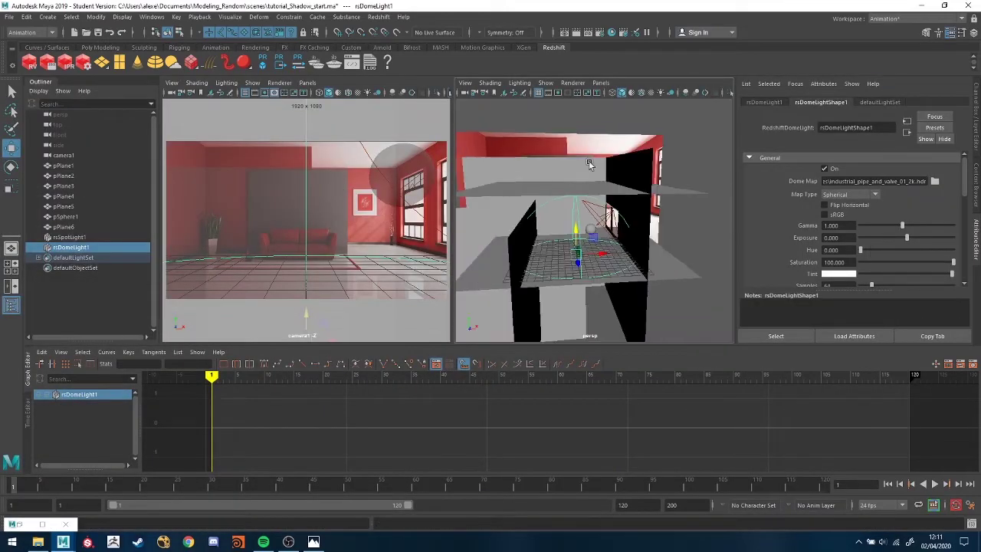
{"action": "left_click_drag", "start_coordinate": [539, 184], "coordinate": [544, 182], "text": "alt"}
{"action": "left_click", "coordinate": [543, 182]}
{"action": "left_click", "coordinate": [529, 207], "text": "shift"}
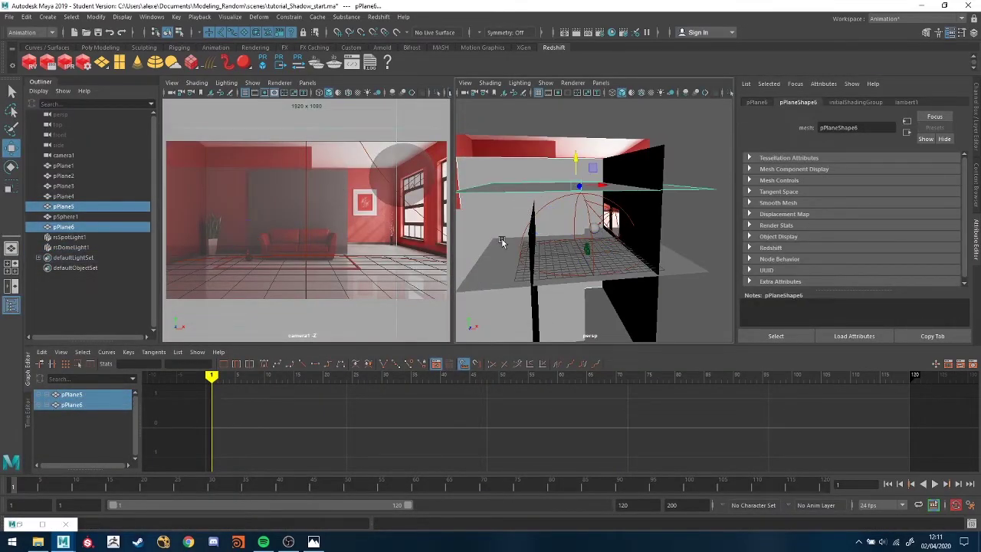
{"action": "left_click", "coordinate": [530, 240], "text": "shift"}
{"action": "left_click", "coordinate": [534, 236], "text": "shift"}
{"action": "left_click", "coordinate": [647, 211], "text": "shift"}
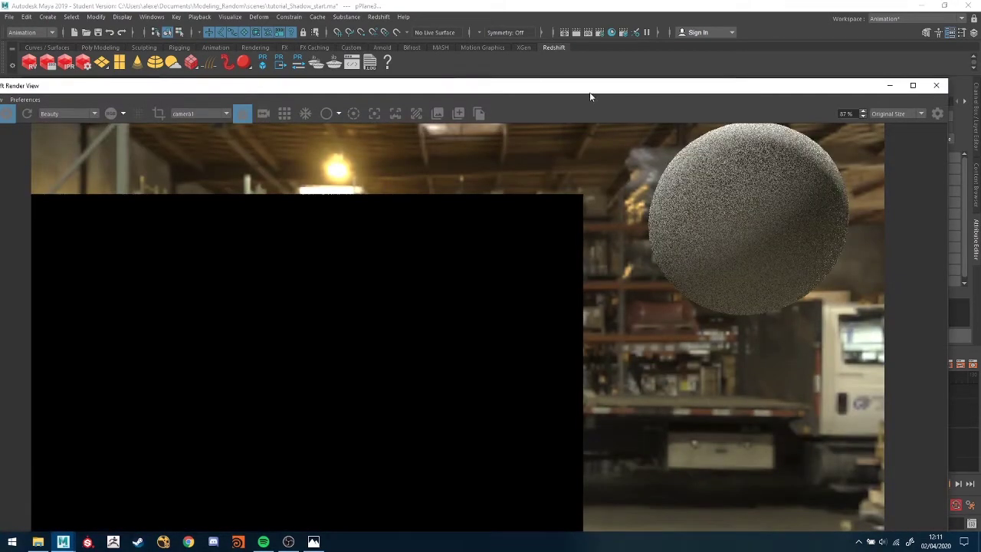
Step: Put the render view away and create two RedshiftMatteShadowCatcher materials in the Hypershade, spreading their overlapping nodes apart
{"action": "left_click_drag", "start_coordinate": [590, 92], "coordinate": [602, 30]}
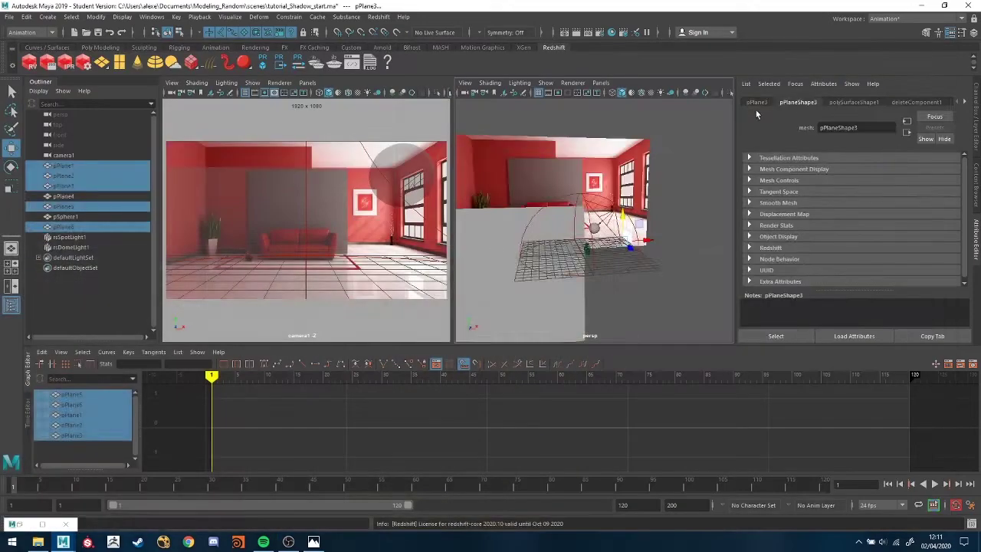
{"action": "left_click", "coordinate": [707, 264]}
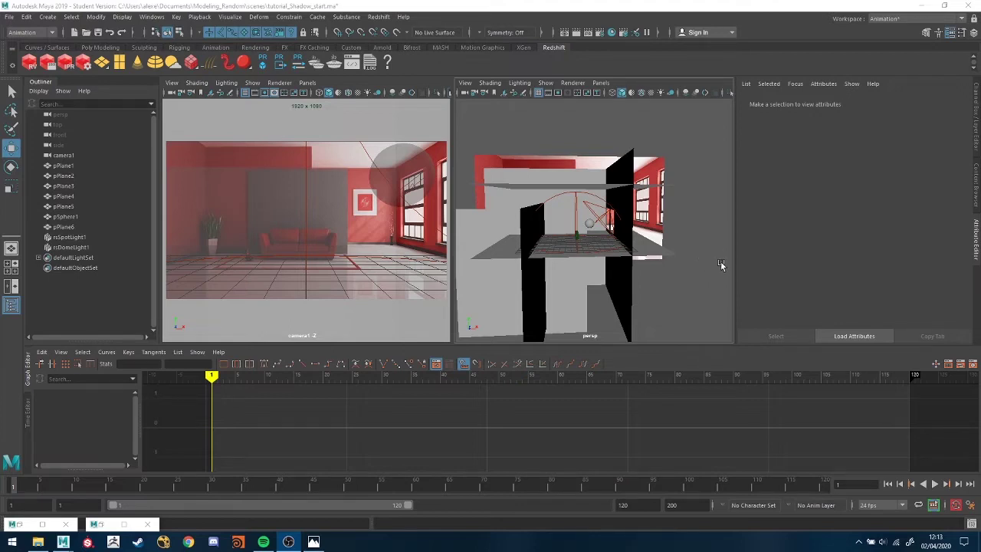
{"action": "left_click", "coordinate": [611, 33]}
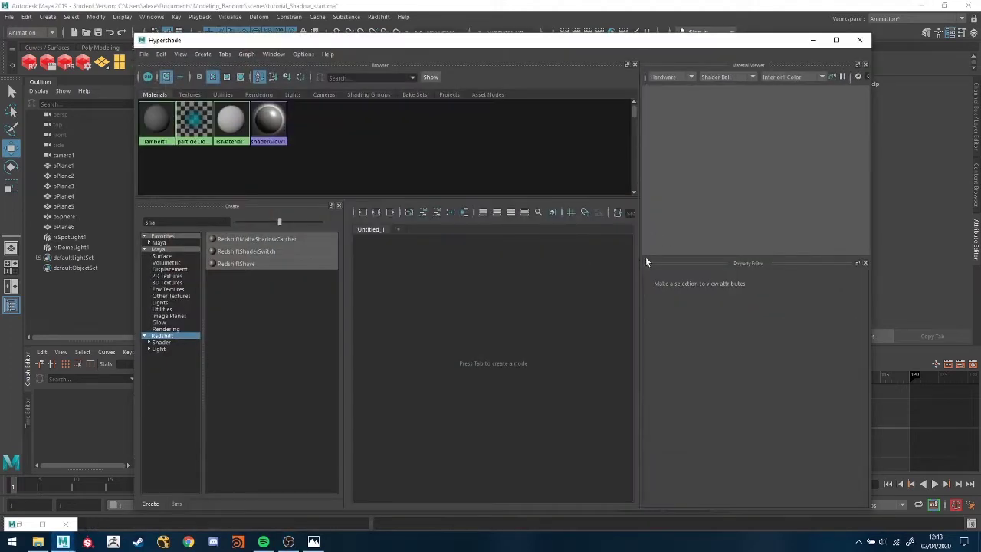
{"action": "left_click", "coordinate": [186, 222]}
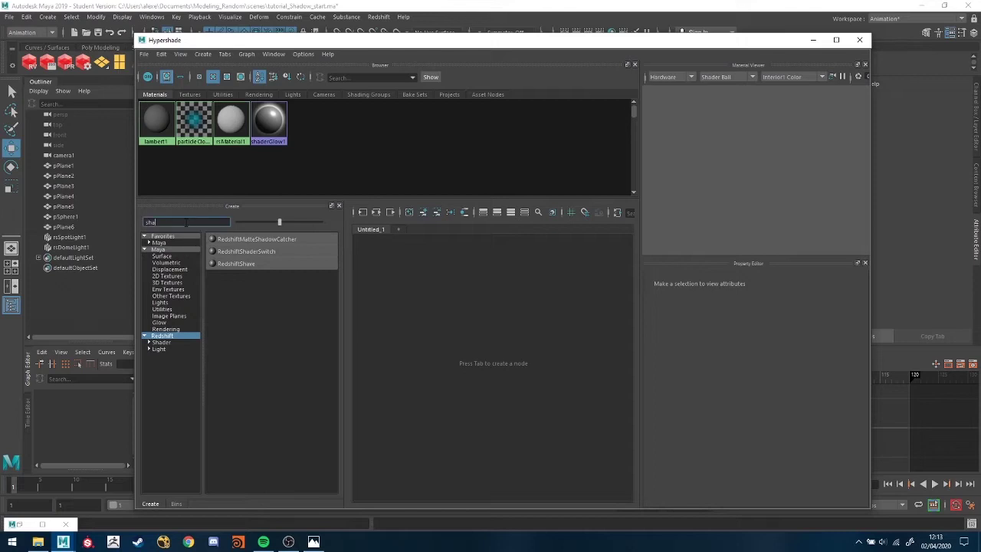
{"action": "left_click", "coordinate": [274, 244]}
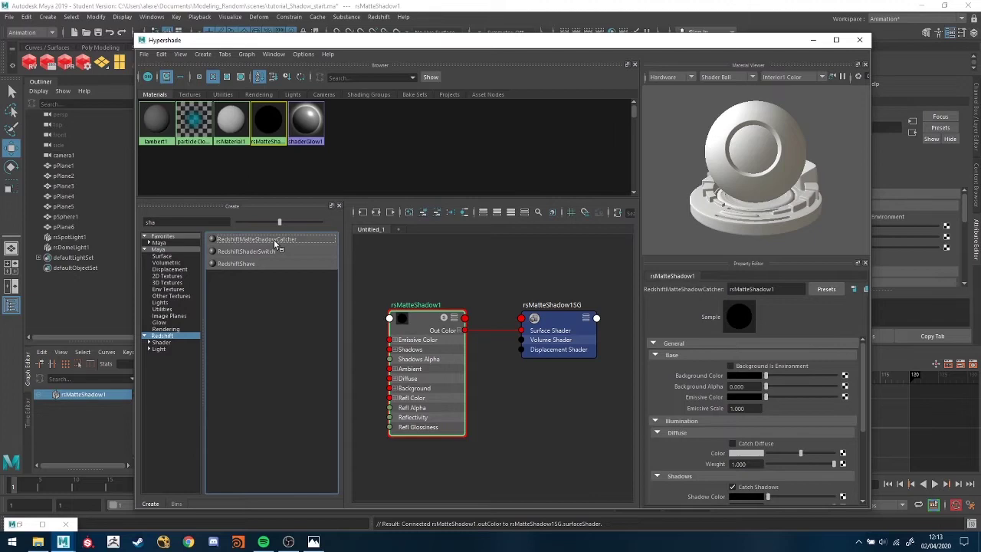
{"action": "left_click", "coordinate": [275, 244]}
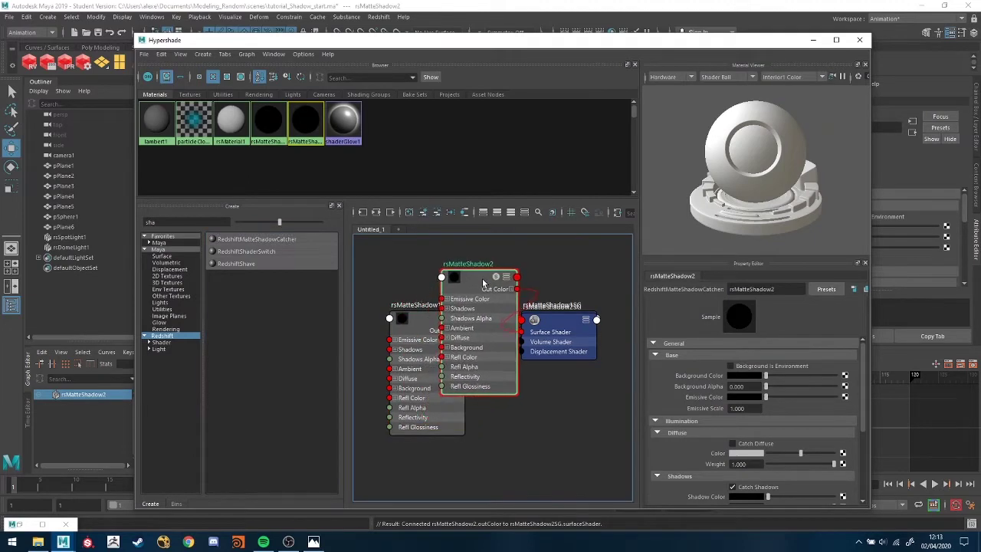
{"action": "left_click_drag", "start_coordinate": [483, 284], "coordinate": [482, 282]}
{"action": "left_click_drag", "start_coordinate": [541, 322], "coordinate": [593, 299]}
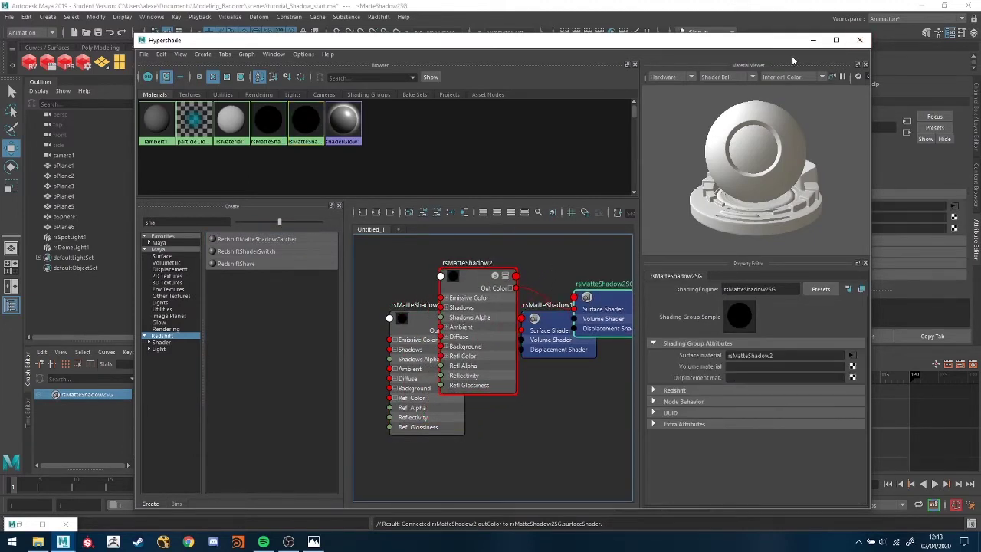
{"action": "left_click", "coordinate": [813, 40]}
Step: Assign the rsMatteShadow1 material to all six room planes and display its attributes
{"action": "left_click", "coordinate": [491, 217]}
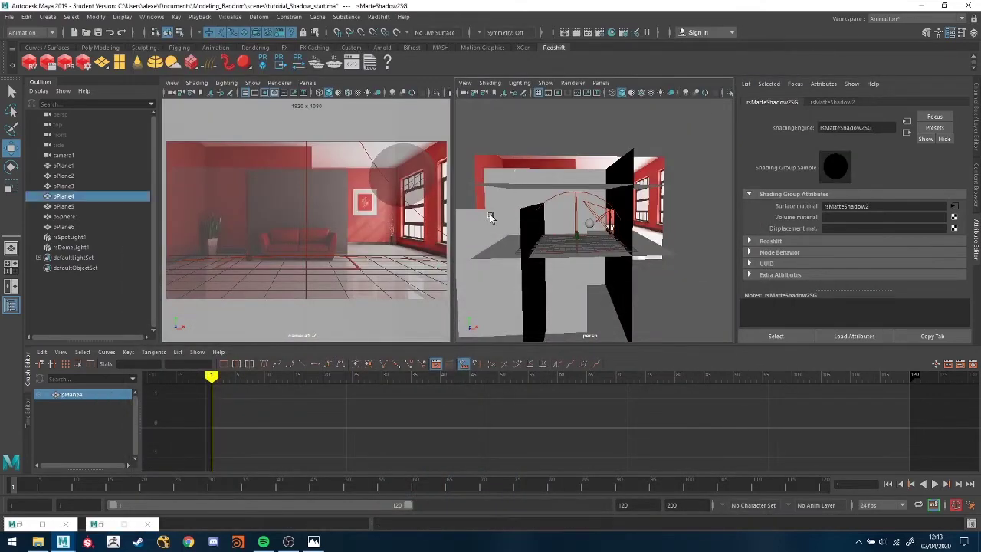
{"action": "left_click", "coordinate": [495, 246], "text": "shift"}
{"action": "left_click", "coordinate": [528, 232], "text": "shift"}
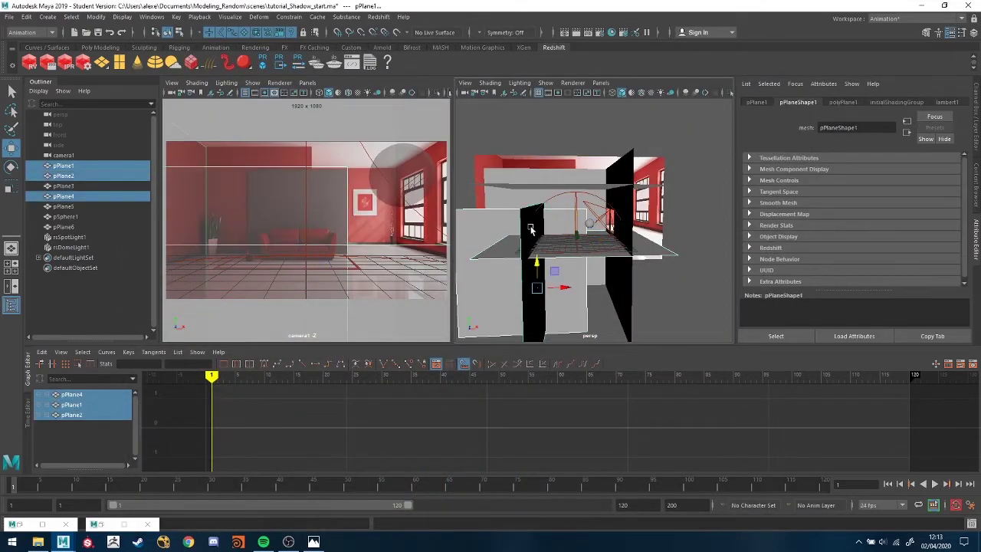
{"action": "left_click", "coordinate": [542, 173], "text": "shift"}
{"action": "left_click", "coordinate": [552, 185], "text": "shift"}
{"action": "left_click", "coordinate": [618, 178], "text": "shift"}
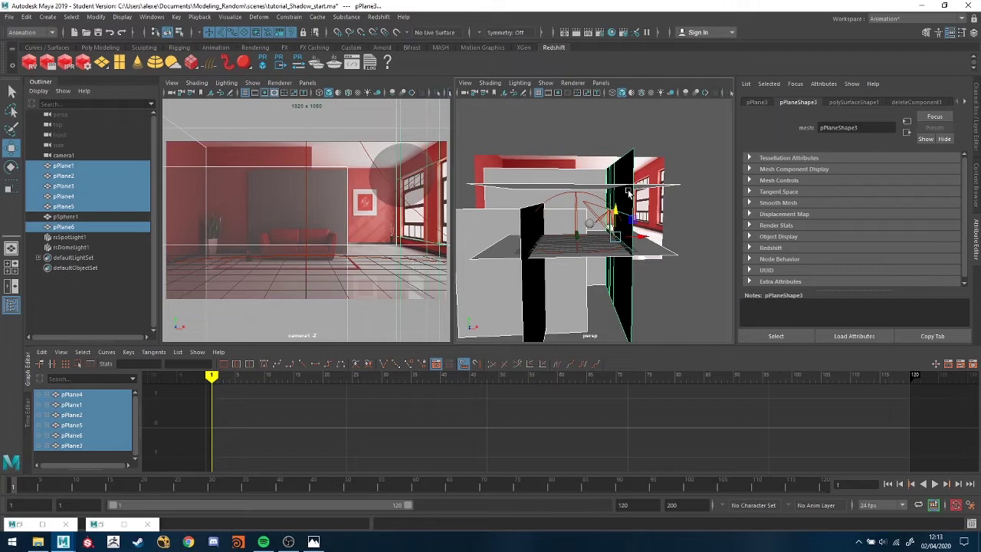
{"action": "right_click_drag", "start_coordinate": [627, 191], "coordinate": [721, 471]}
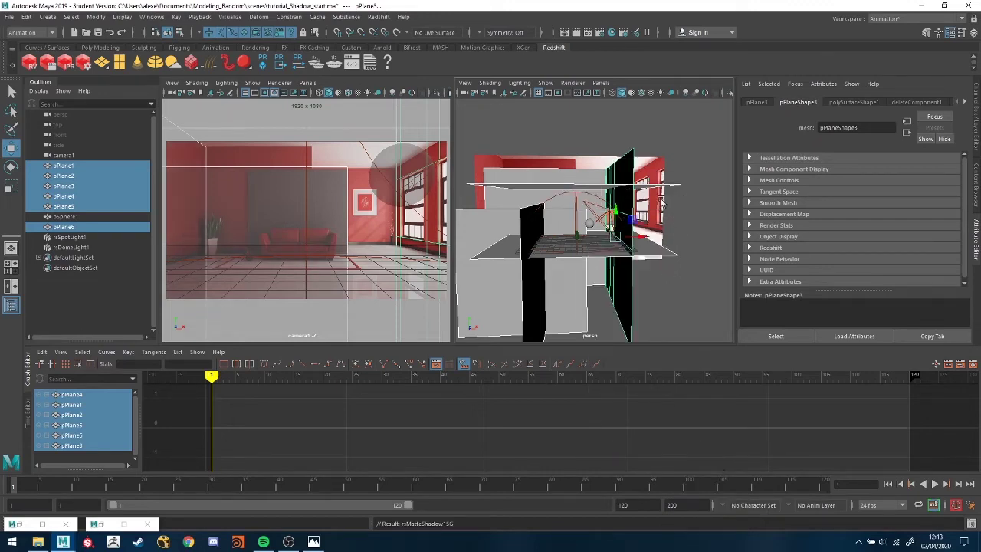
{"action": "left_click", "coordinate": [963, 100]}
{"action": "left_click", "coordinate": [964, 100]}
{"action": "left_click", "coordinate": [963, 101]}
{"action": "left_click", "coordinate": [964, 100]}
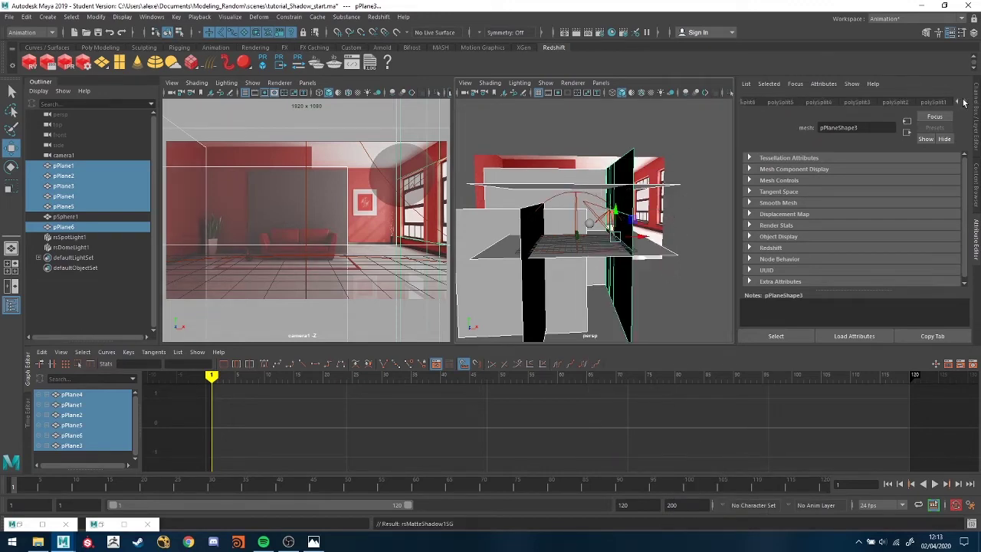
{"action": "left_click", "coordinate": [963, 100]}
{"action": "left_click", "coordinate": [854, 102]}
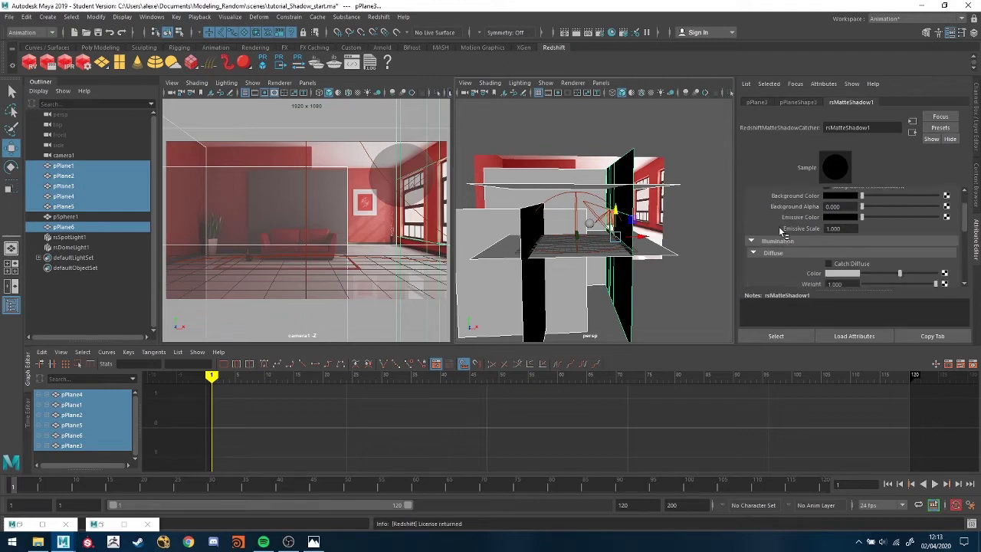
Step: Clear the selection, start a Redshift IPR render and check the shadow catcher in the alpha channel
{"action": "left_click", "coordinate": [679, 205]}
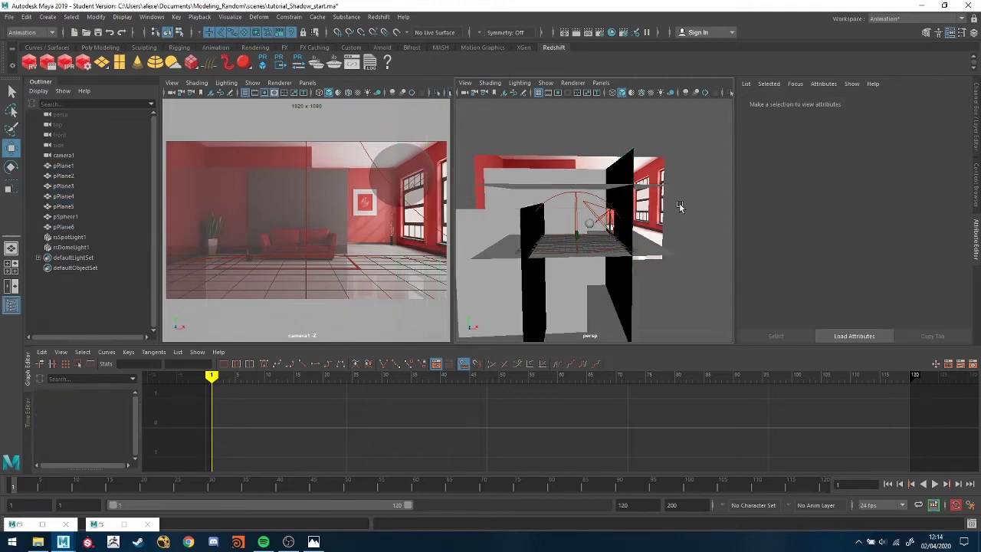
{"action": "left_click", "coordinate": [68, 62]}
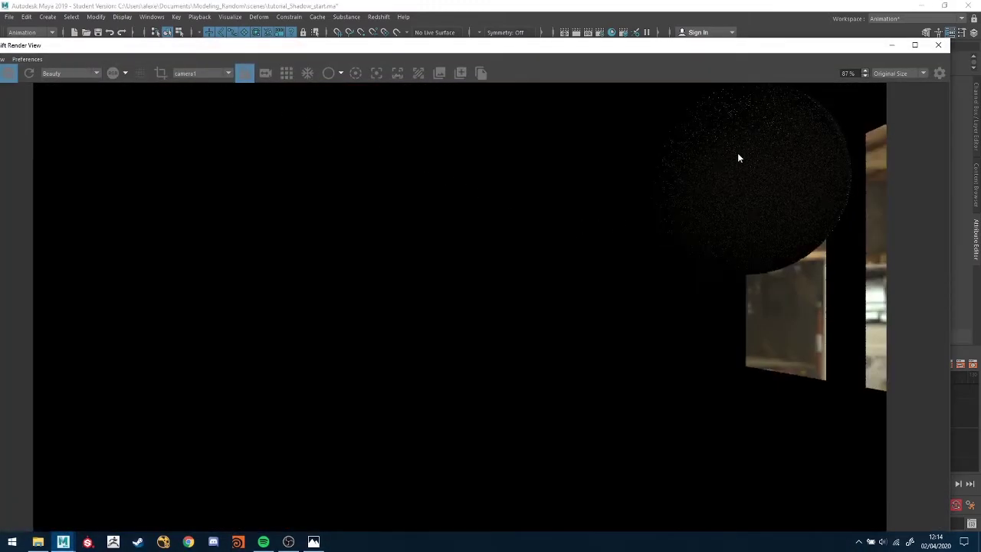
{"action": "left_click", "coordinate": [112, 73]}
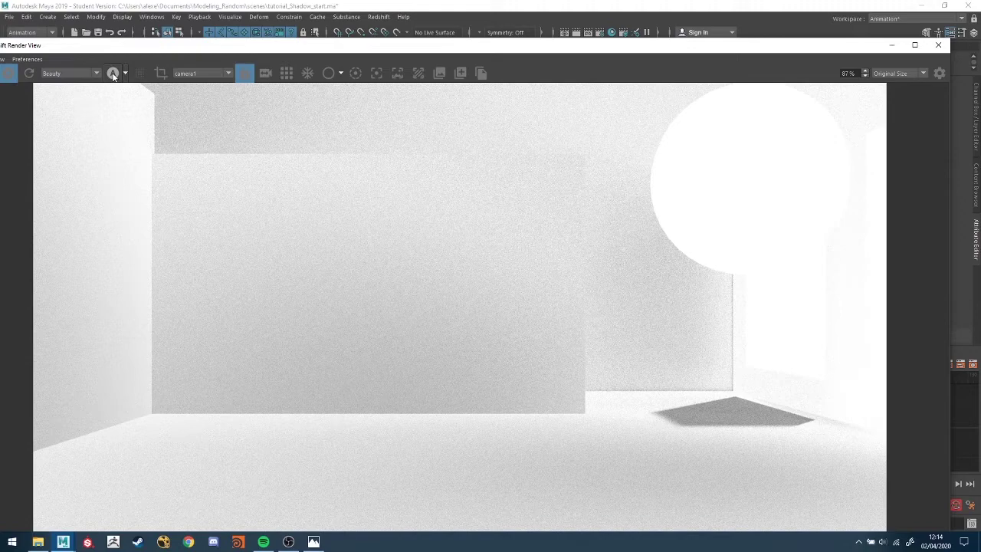
{"action": "left_click", "coordinate": [113, 73]}
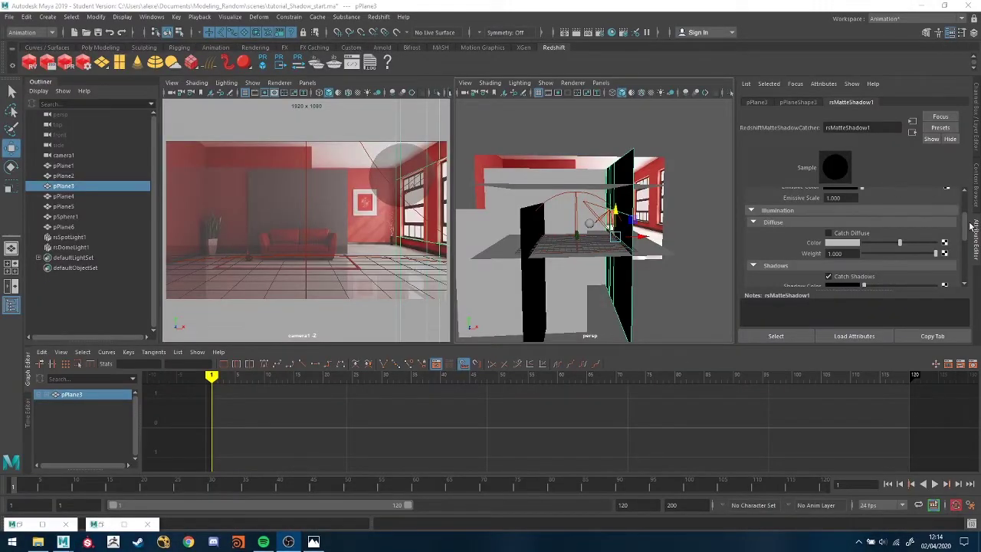
Step: Review the rsMatteShadow1 diffuse, shadow and reflection settings on the window wall plane, and examine the floor in the enlarged camera view
{"action": "mouse_move", "coordinate": [968, 221]}
{"action": "left_mouse_down"}
{"action": "mouse_move", "coordinate": [968, 205]}
{"action": "mouse_move", "coordinate": [968, 233]}
{"action": "left_mouse_up"}
{"action": "scroll", "coordinate": [828, 235], "scroll_direction": "up", "scroll_amount": 2}
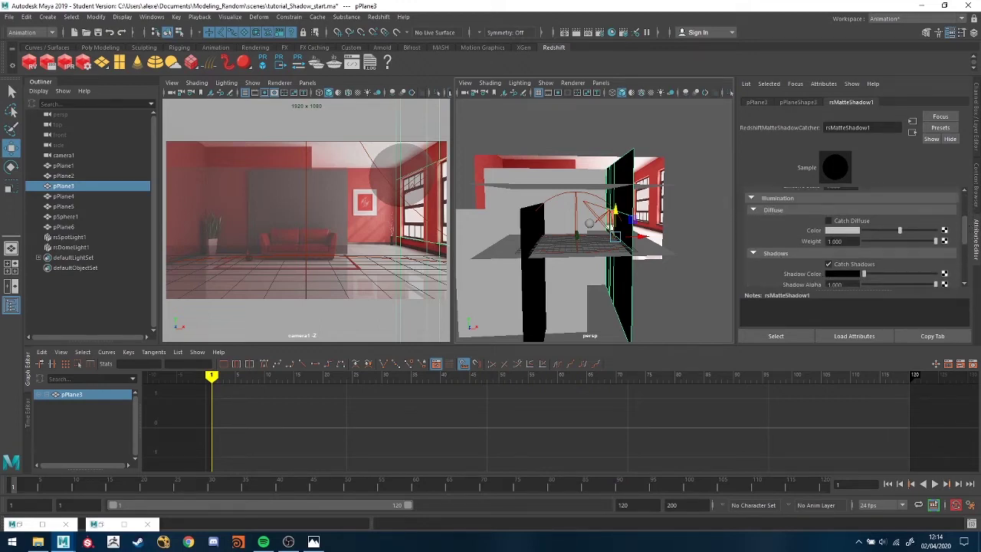
{"action": "scroll", "coordinate": [820, 216], "scroll_direction": "down", "scroll_amount": 5}
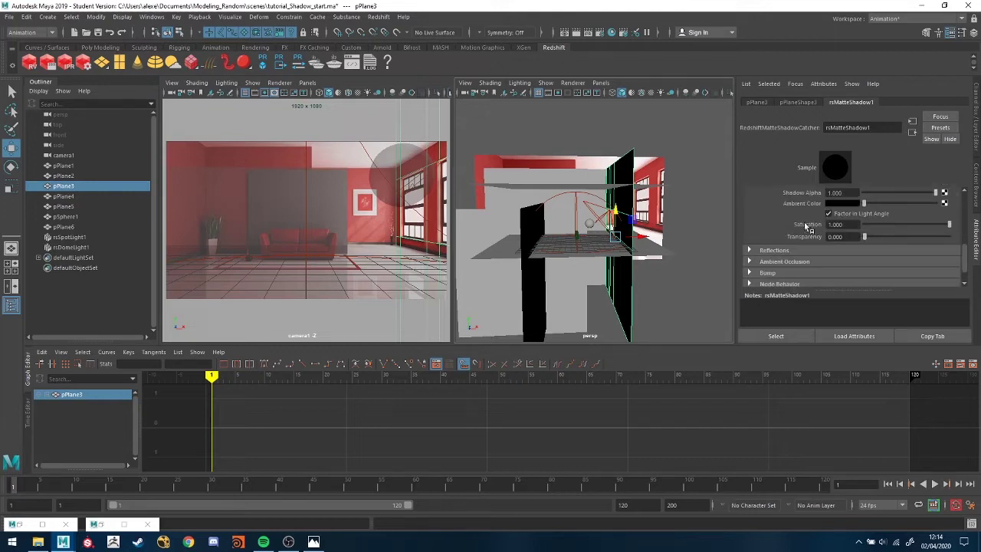
{"action": "left_click", "coordinate": [765, 250]}
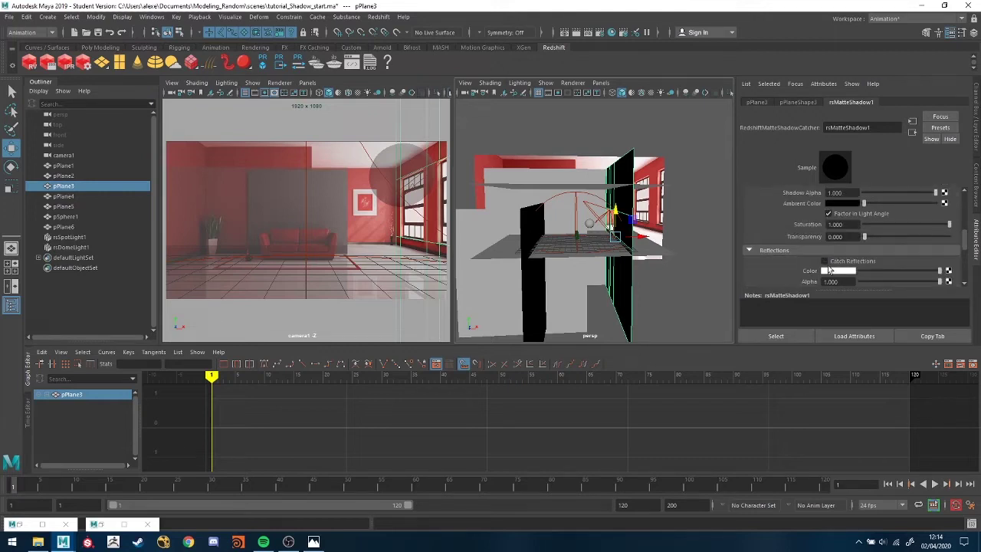
{"action": "scroll", "coordinate": [803, 220], "scroll_direction": "up", "scroll_amount": 3}
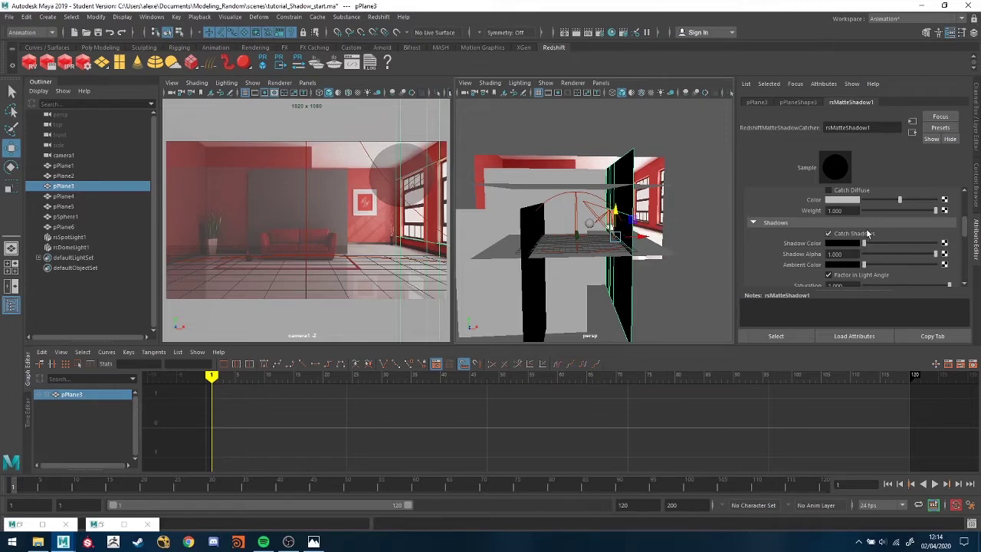
{"action": "scroll", "coordinate": [866, 228], "scroll_direction": "up", "scroll_amount": 5}
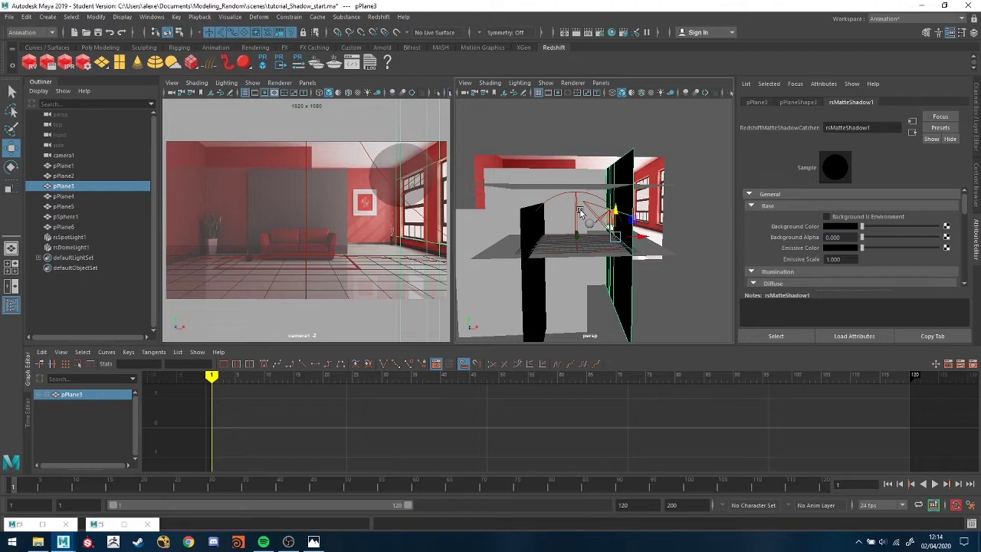
{"action": "left_click", "coordinate": [757, 207]}
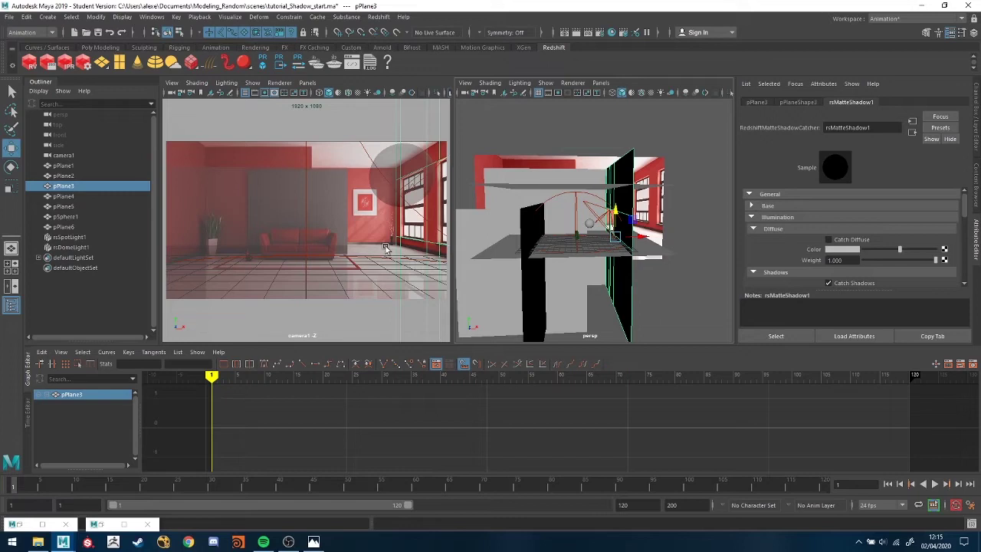
{"action": "key", "text": "space"}
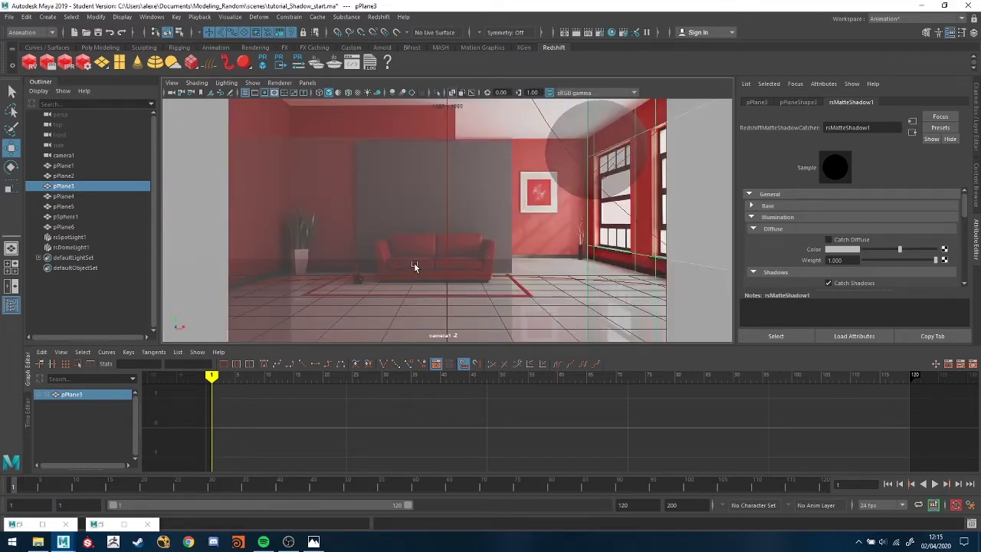
{"action": "key", "text": "space"}
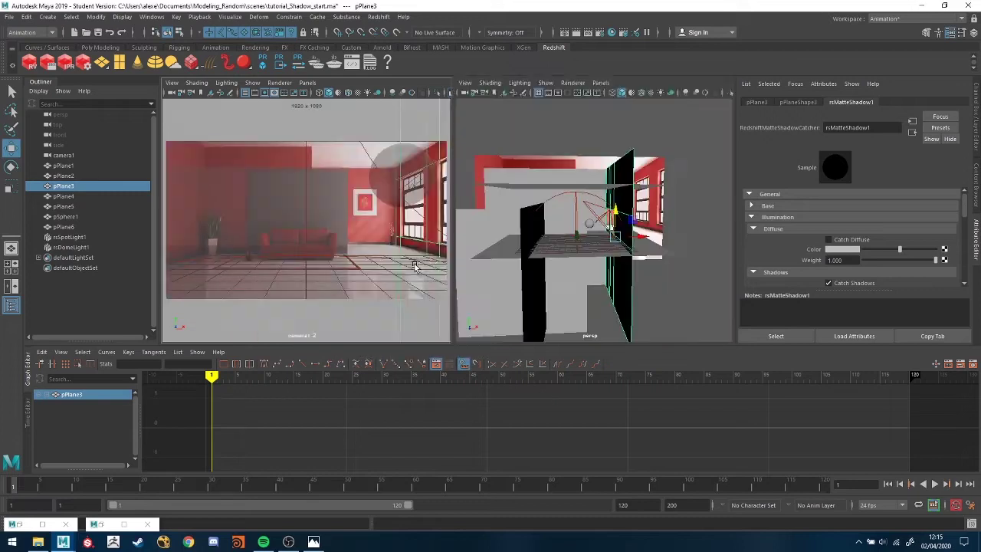
Step: Assign rsMatteShadow2 to the floor plane, close the render view and enable Catch Reflections on the material
{"action": "left_click", "coordinate": [510, 253]}
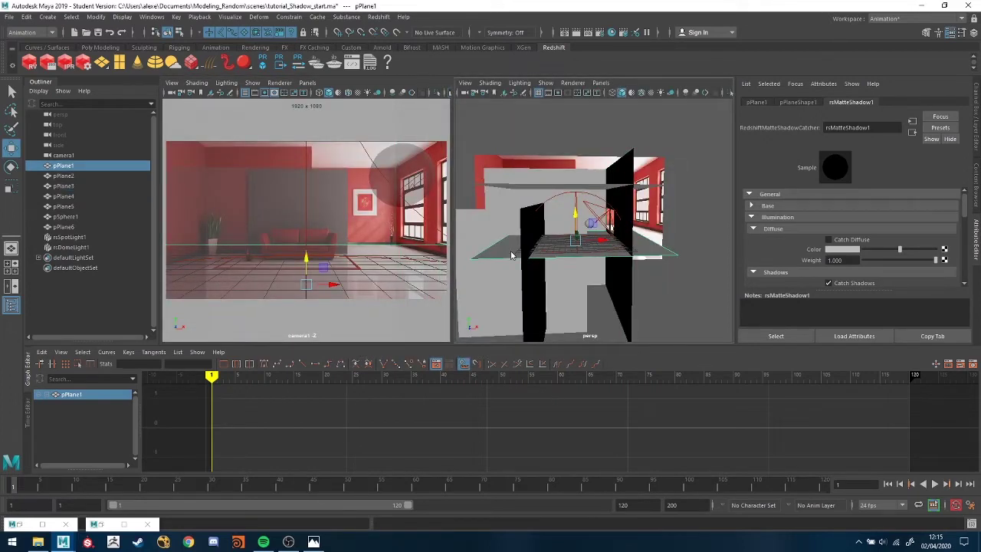
{"action": "right_click_drag", "start_coordinate": [512, 255], "coordinate": [599, 522]}
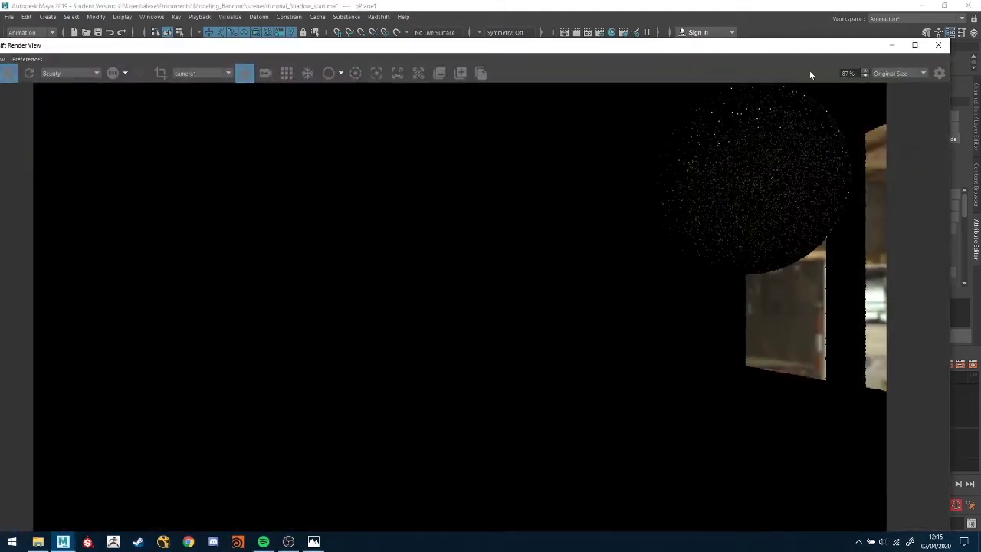
{"action": "left_click", "coordinate": [946, 48]}
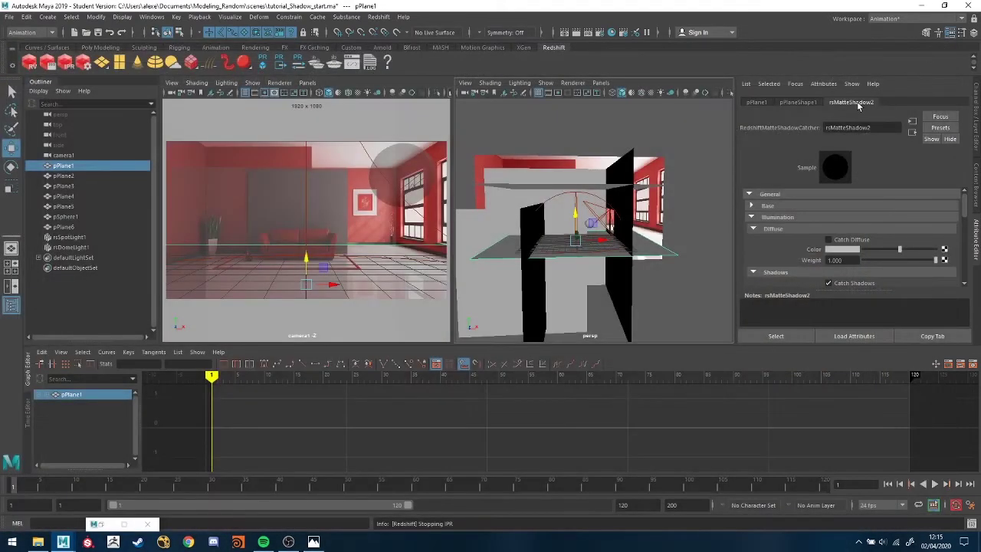
{"action": "scroll", "coordinate": [858, 247], "scroll_direction": "down", "scroll_amount": 3}
{"action": "scroll", "coordinate": [847, 250], "scroll_direction": "up", "scroll_amount": 2}
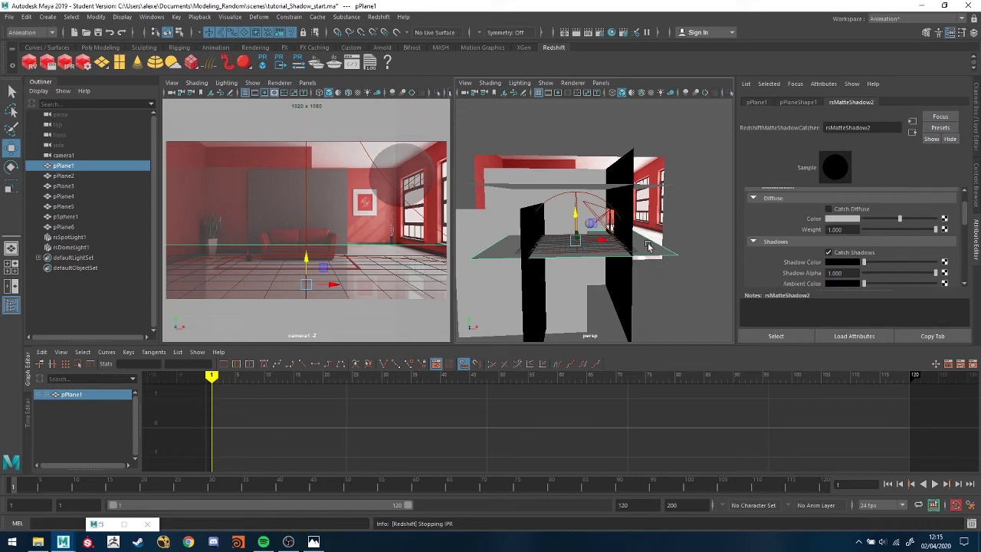
{"action": "scroll", "coordinate": [829, 191], "scroll_direction": "down", "scroll_amount": 3}
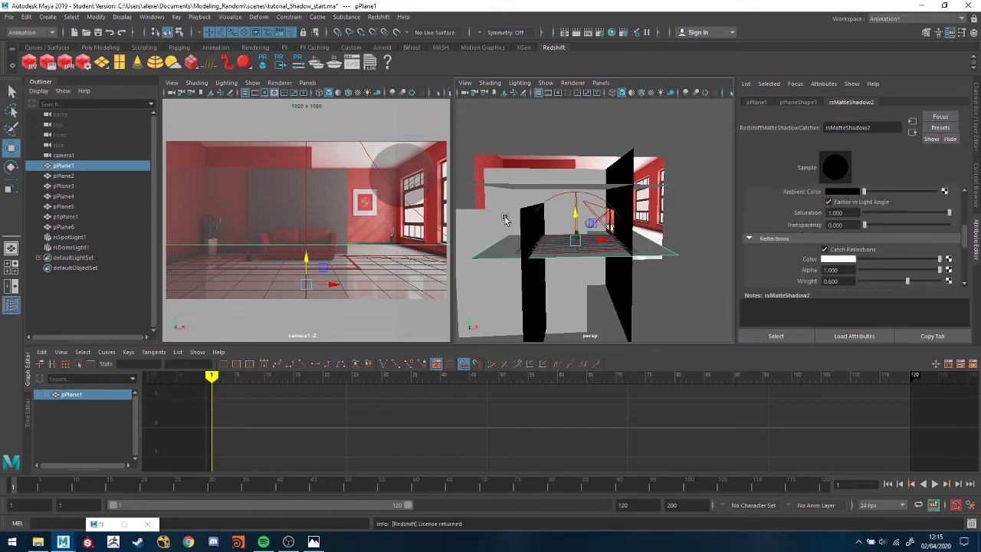
Step: Start a new IPR render, compare its beauty and alpha output to check the floor reflections, and close the render view
{"action": "left_click", "coordinate": [63, 60]}
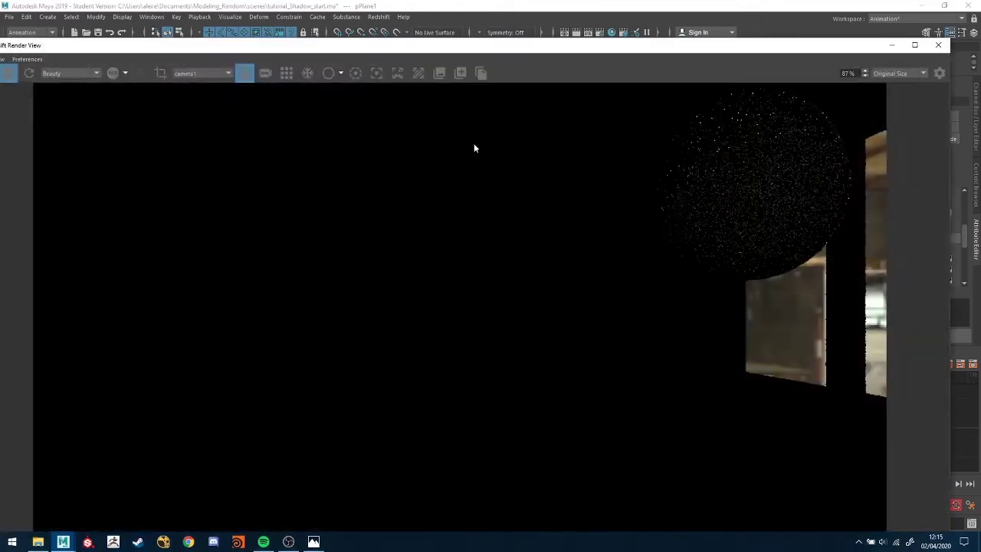
{"action": "left_click_drag", "start_coordinate": [551, 45], "coordinate": [576, 45]}
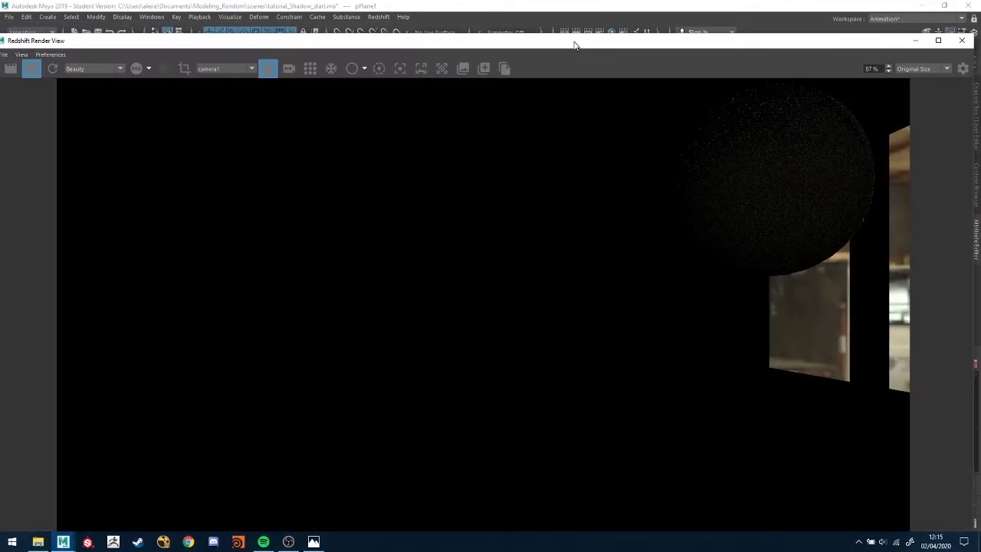
{"action": "left_click", "coordinate": [135, 67]}
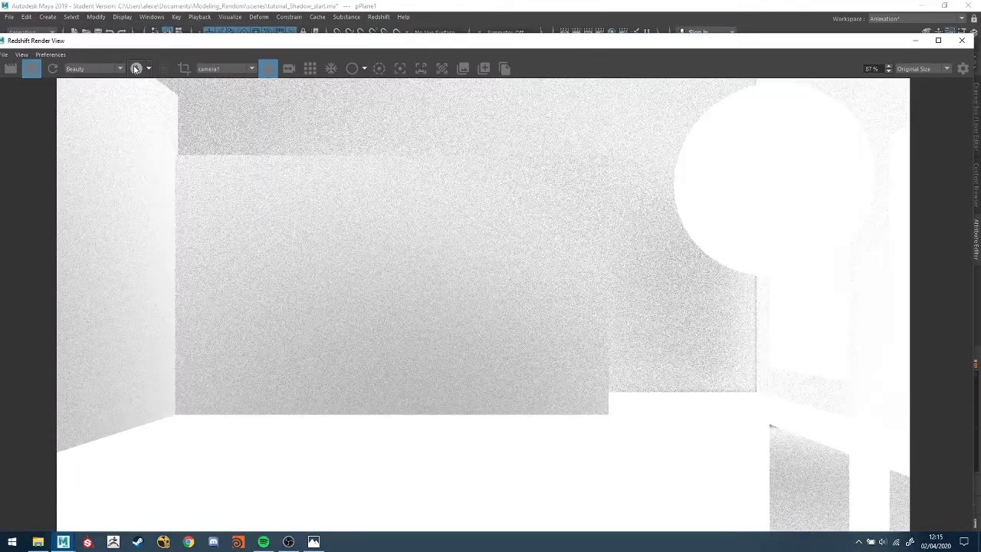
{"action": "left_click", "coordinate": [135, 67]}
{"action": "left_click", "coordinate": [136, 68]}
{"action": "left_click", "coordinate": [136, 69]}
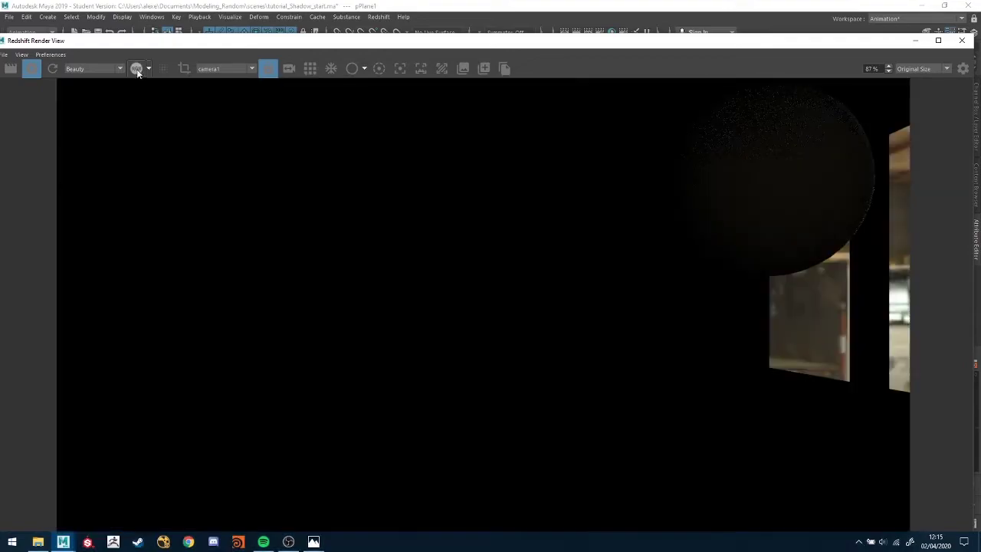
{"action": "left_click", "coordinate": [962, 39]}
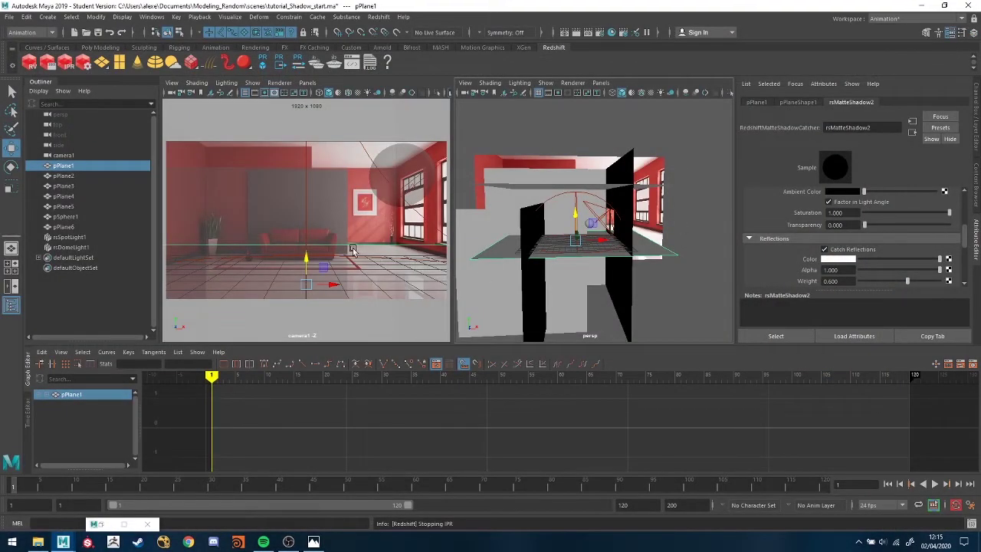
Step: Select rsDomeLight1 and enable the Back Plate in its attributes
{"action": "left_click", "coordinate": [62, 247]}
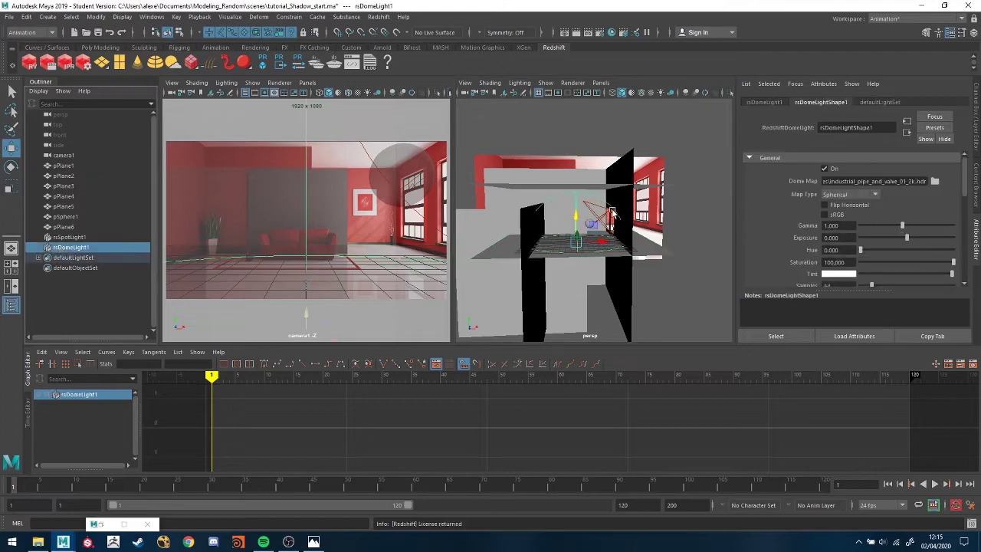
{"action": "key", "text": "f"}
{"action": "mouse_move", "coordinate": [626, 226]}
{"action": "left_mouse_down", "text": "alt"}
{"action": "mouse_move", "coordinate": [682, 227]}
{"action": "mouse_move", "coordinate": [632, 215]}
{"action": "left_mouse_up", "text": "alt"}
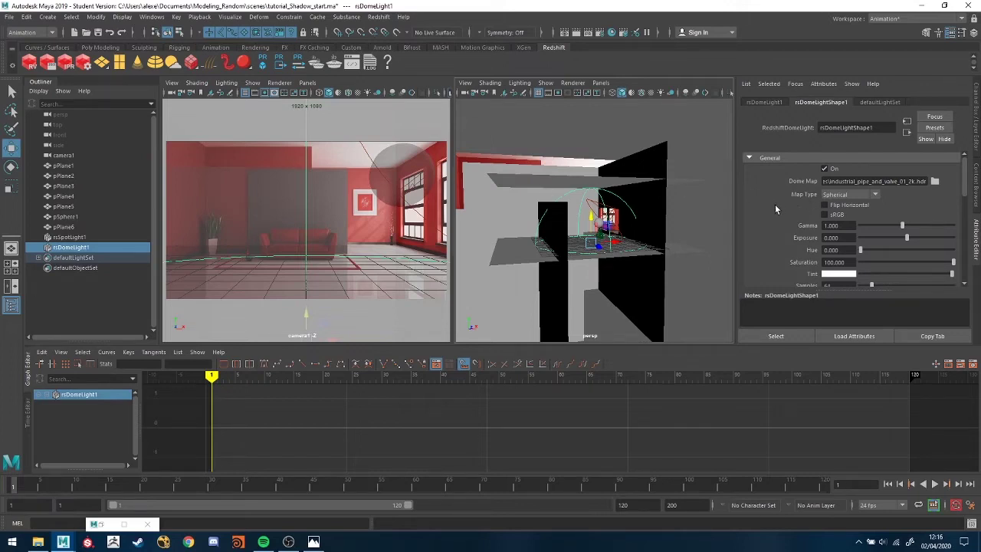
{"action": "scroll", "coordinate": [775, 204], "scroll_direction": "down", "scroll_amount": 5}
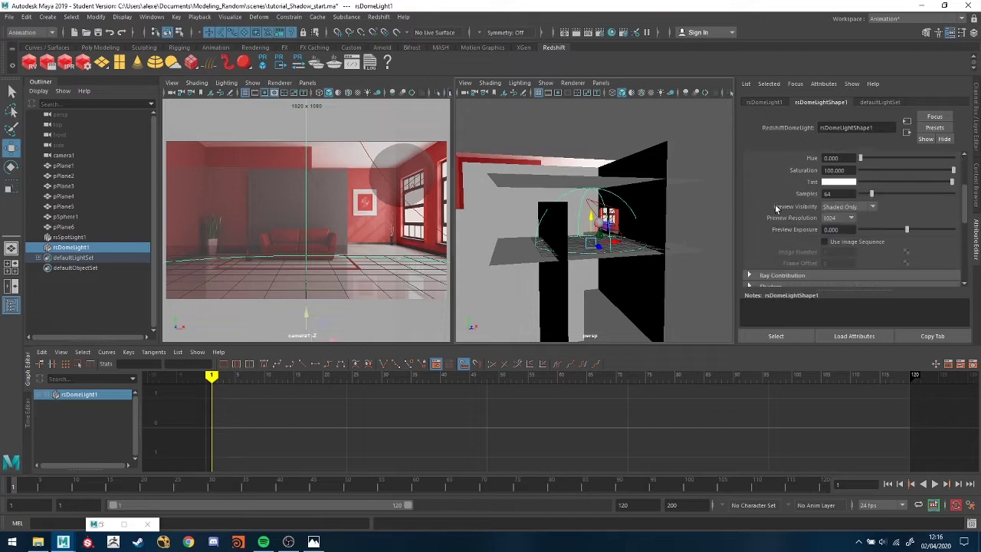
{"action": "scroll", "coordinate": [775, 208], "scroll_direction": "down", "scroll_amount": 8}
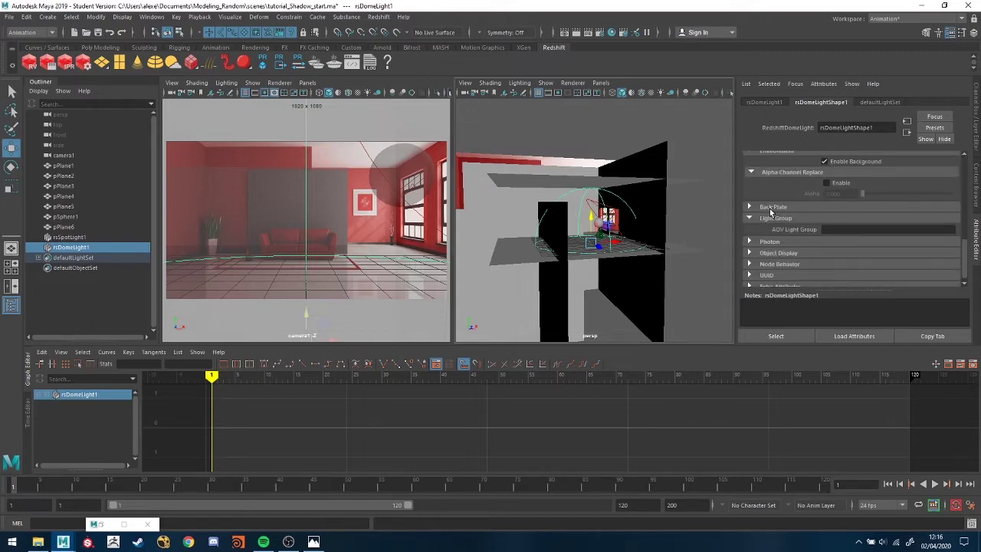
{"action": "left_click", "coordinate": [749, 207]}
{"action": "left_click", "coordinate": [825, 217]}
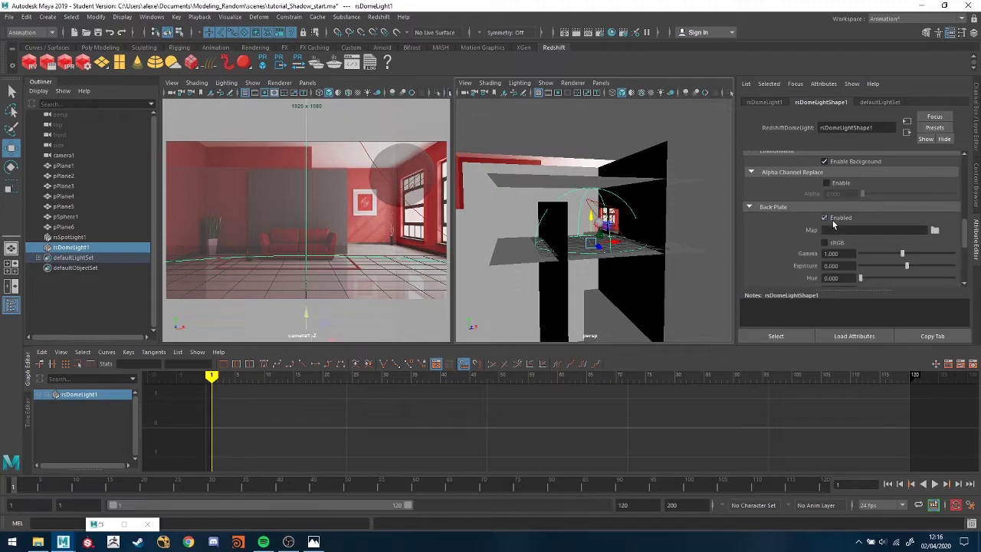
Step: Load tutorial_bg.jpg from the Desktop as the dome light's back plate map
{"action": "left_click", "coordinate": [935, 230]}
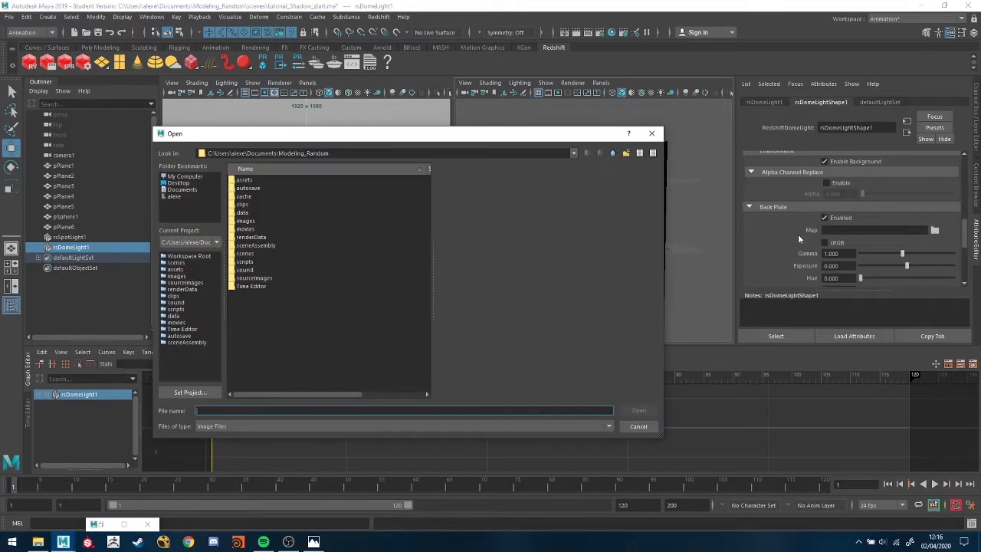
{"action": "left_click", "coordinate": [180, 183]}
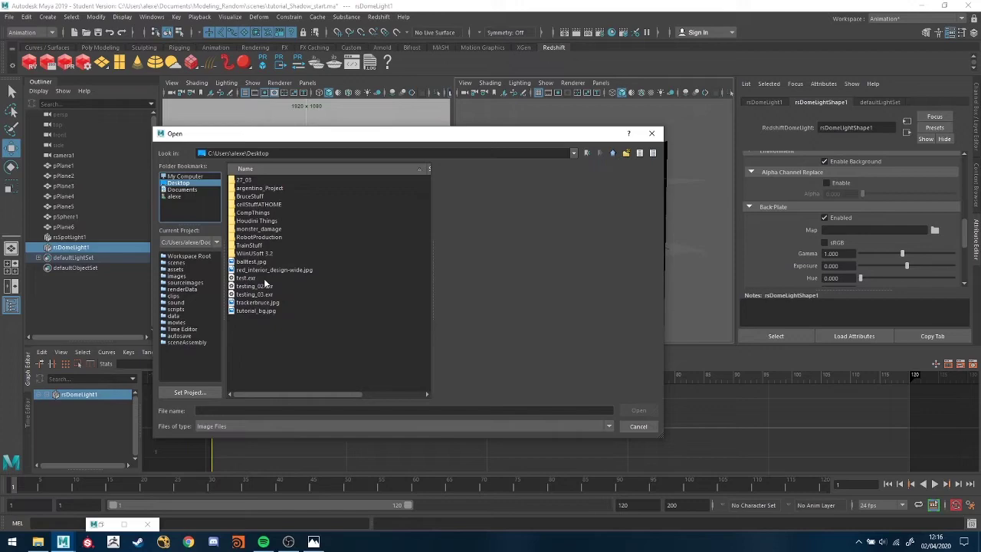
{"action": "double_click", "coordinate": [259, 310]}
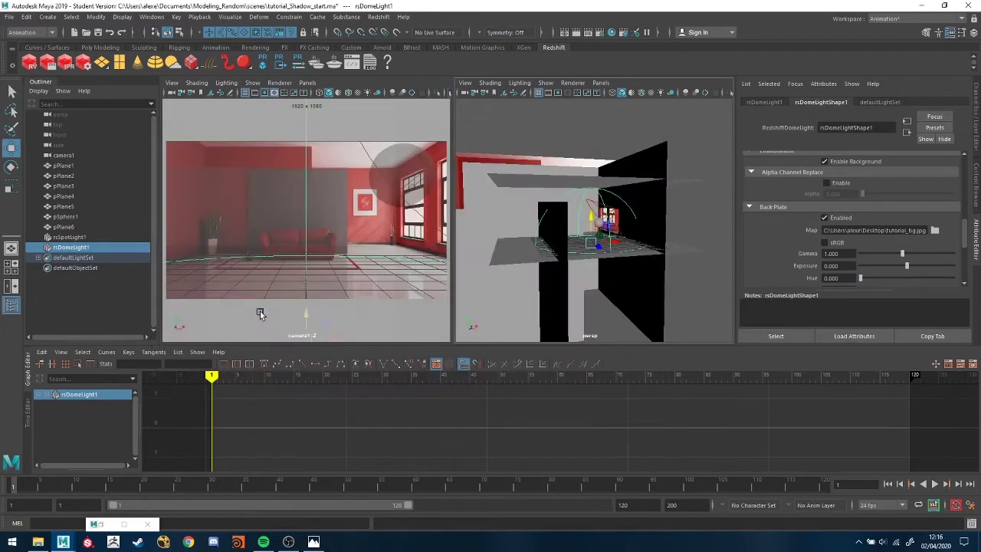
Step: Enlarge the camera view, run a Redshift IPR render to check the back plate, and put the render view away
{"action": "key", "text": "space"}
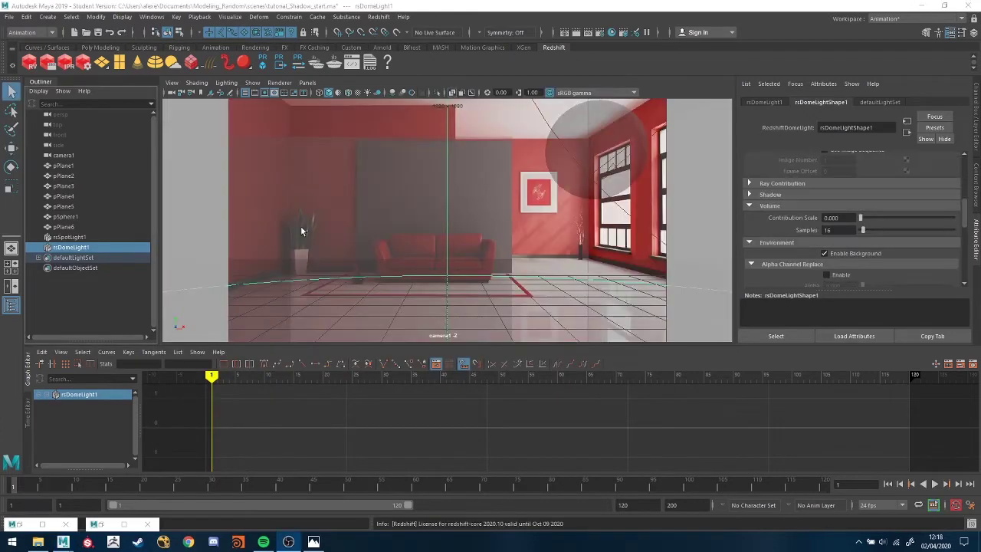
{"action": "left_click", "coordinate": [66, 63]}
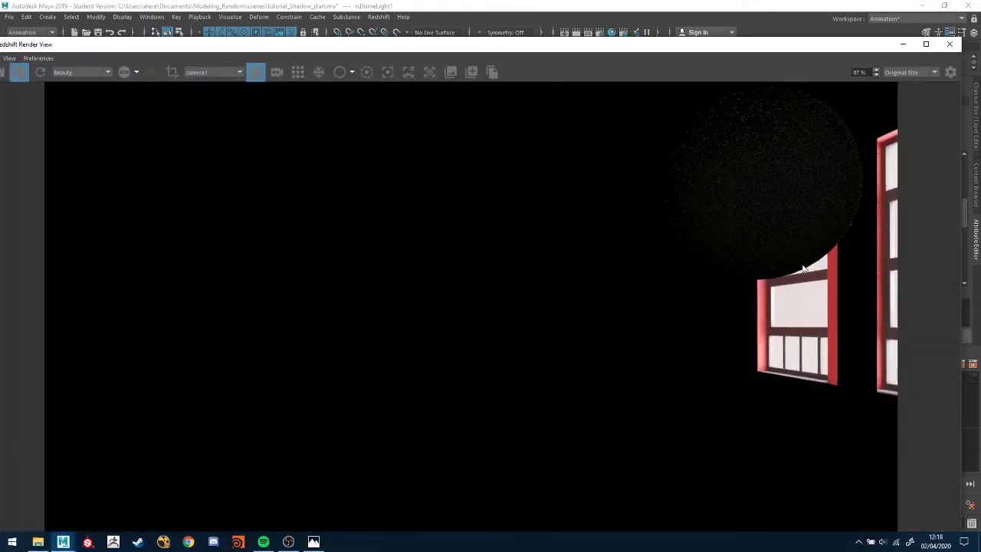
{"action": "left_click_drag", "start_coordinate": [674, 49], "coordinate": [661, 142]}
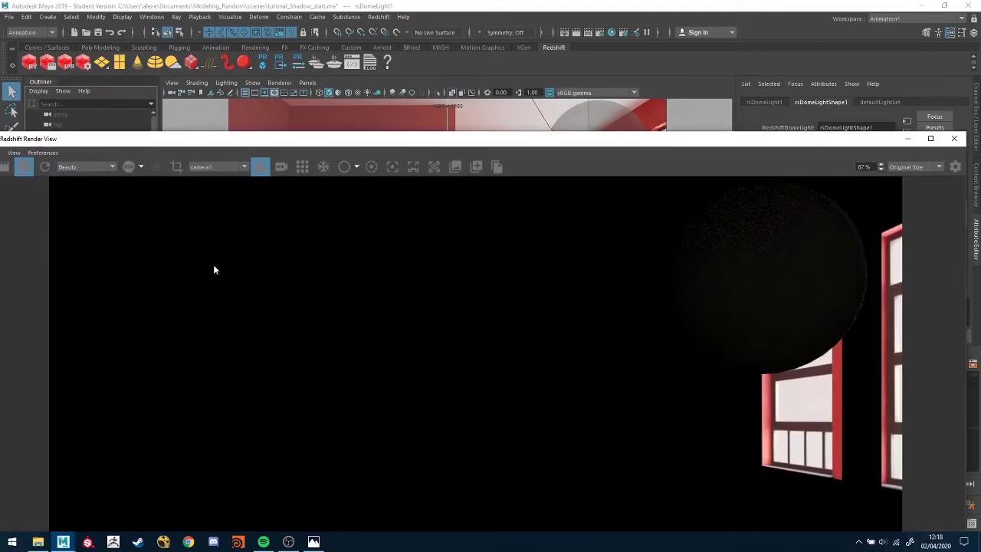
{"action": "left_click_drag", "start_coordinate": [513, 146], "coordinate": [465, 93]}
{"action": "left_click_drag", "start_coordinate": [268, 90], "coordinate": [322, 85]}
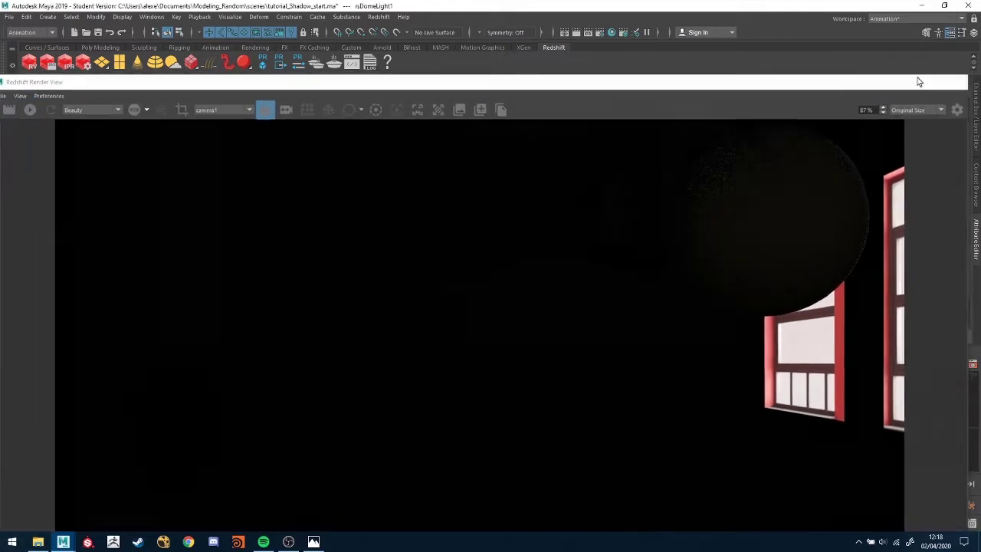
{"action": "left_click", "coordinate": [914, 81]}
Step: Enable Background Is Environment on the rsMatteShadow1 material of pPlane5
{"action": "left_click", "coordinate": [317, 113]}
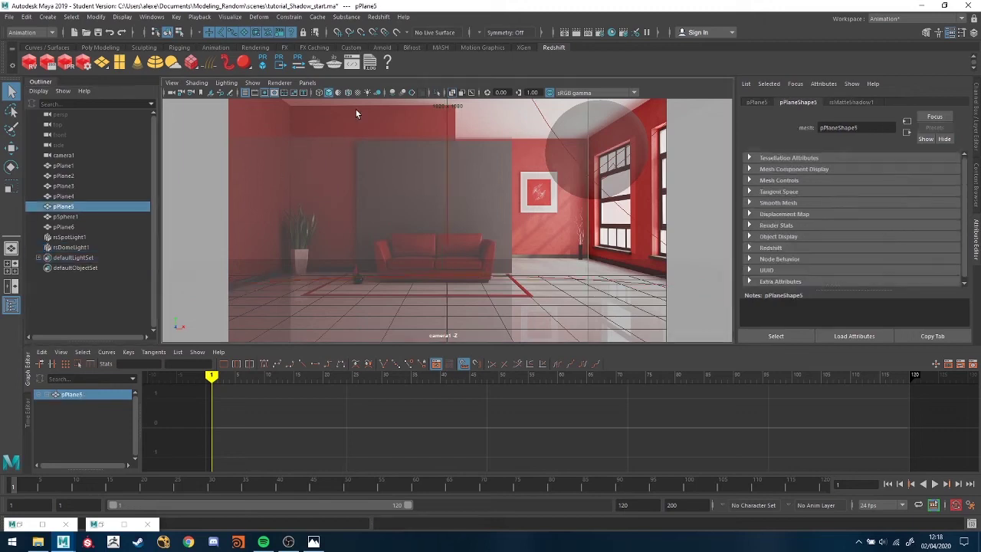
{"action": "left_click", "coordinate": [861, 106]}
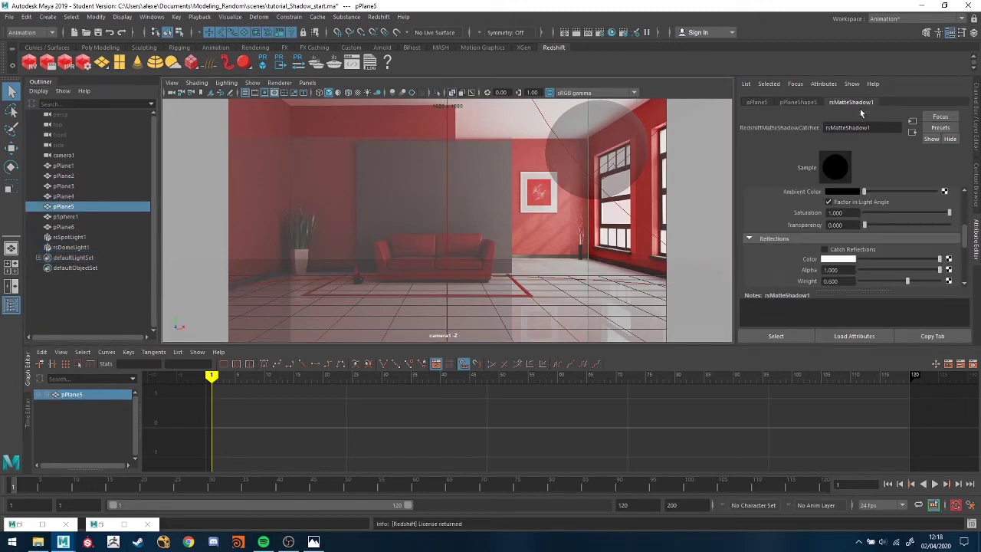
{"action": "scroll", "coordinate": [845, 222], "scroll_direction": "up", "scroll_amount": 5}
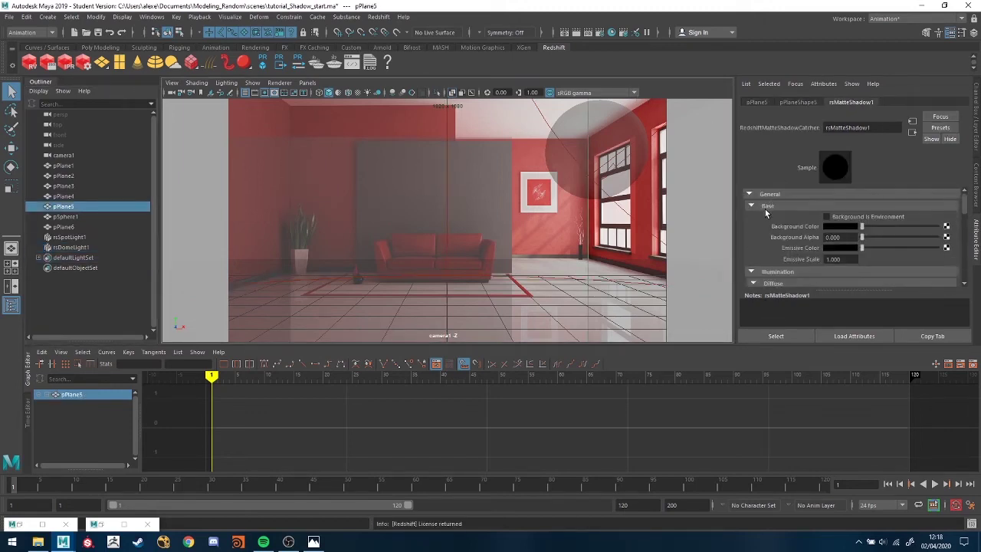
{"action": "left_click", "coordinate": [846, 217]}
Step: Enable Background Is Environment on the floor plane's rsMatteShadow2 material and start a new Redshift IPR render
{"action": "left_click", "coordinate": [624, 307]}
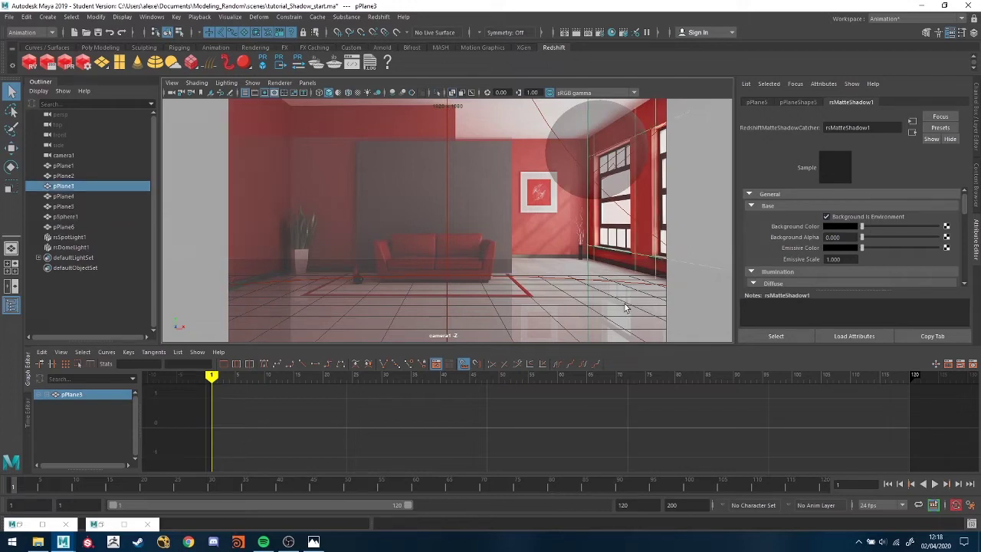
{"action": "left_click", "coordinate": [518, 322]}
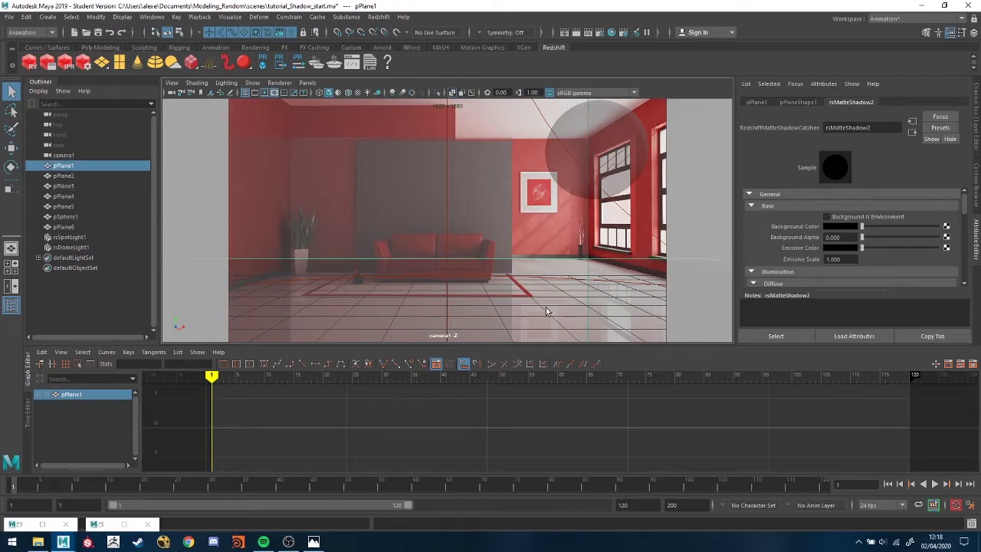
{"action": "left_click", "coordinate": [827, 217]}
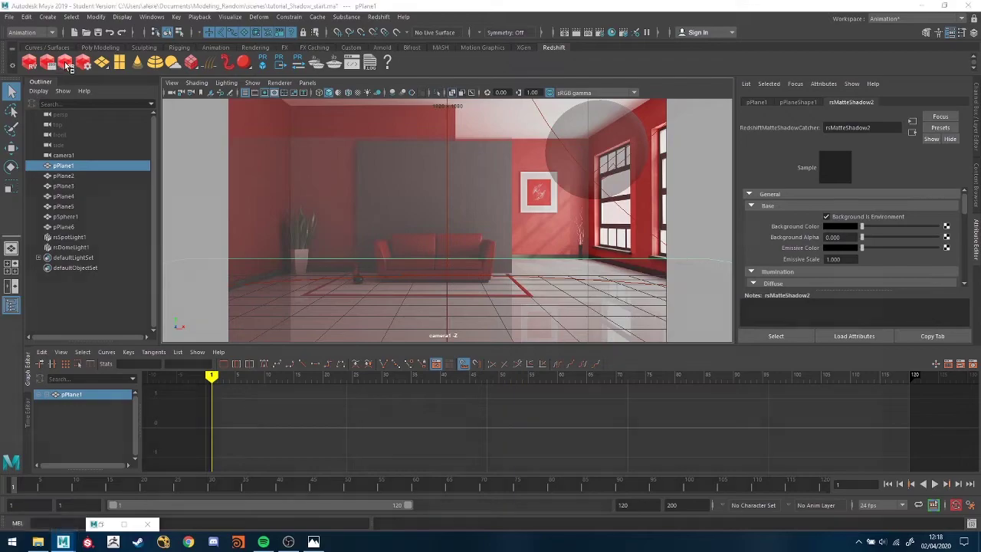
{"action": "left_click", "coordinate": [66, 63]}
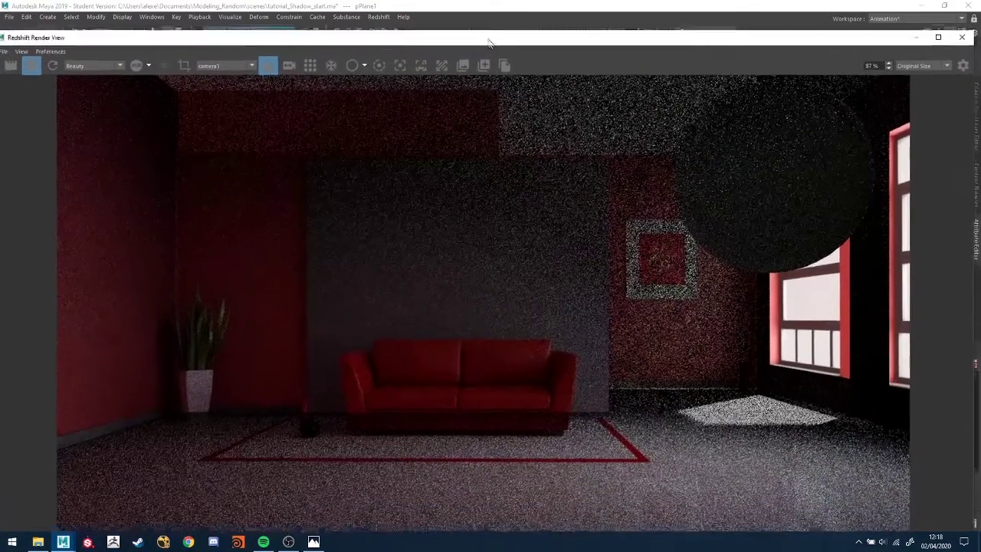
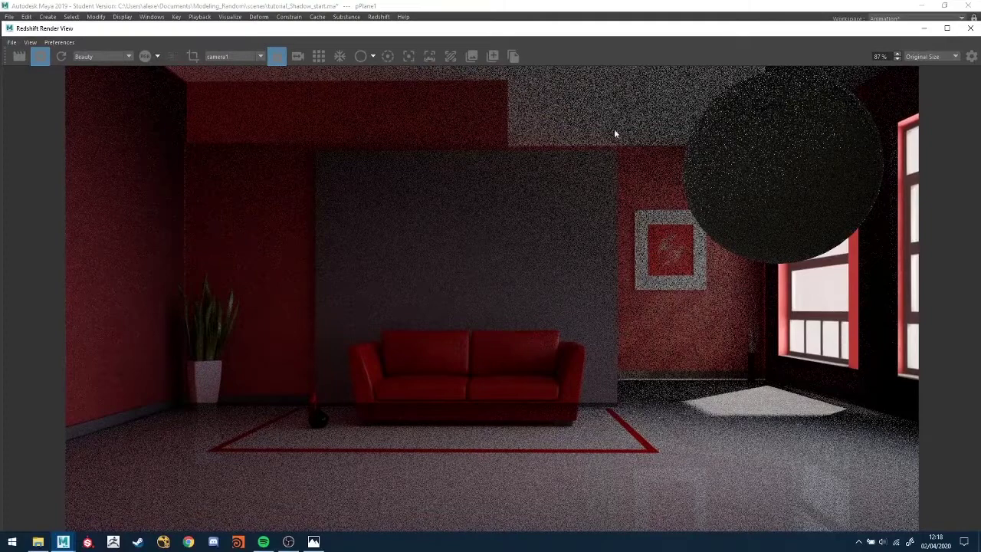
Step: Lower pSphere1 and move it back into the room near the framed picture, then check its position in the render view
{"action": "left_click_drag", "start_coordinate": [599, 33], "coordinate": [644, 444]}
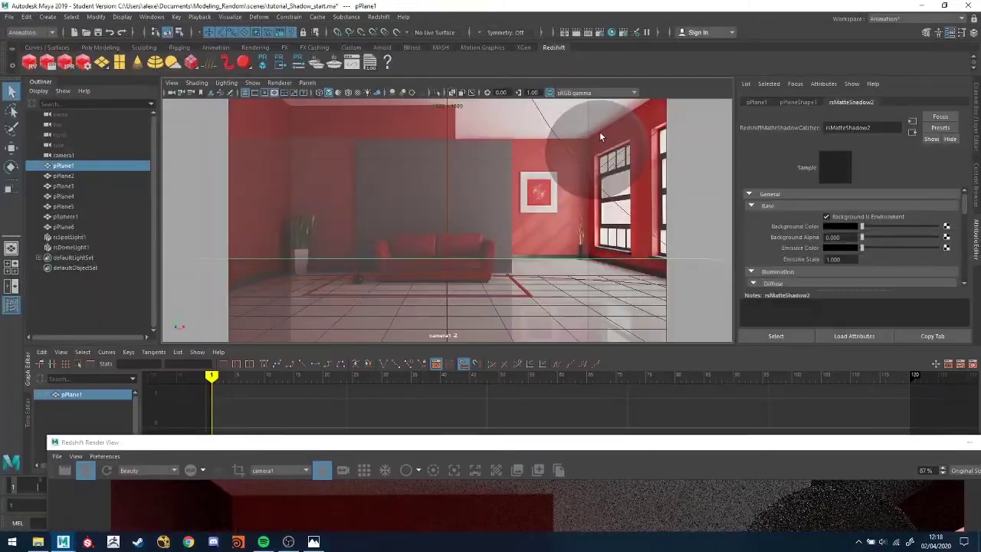
{"action": "left_click", "coordinate": [601, 137]}
{"action": "key", "text": "s"}
{"action": "key", "text": "w"}
{"action": "left_click_drag", "start_coordinate": [597, 125], "coordinate": [613, 240]}
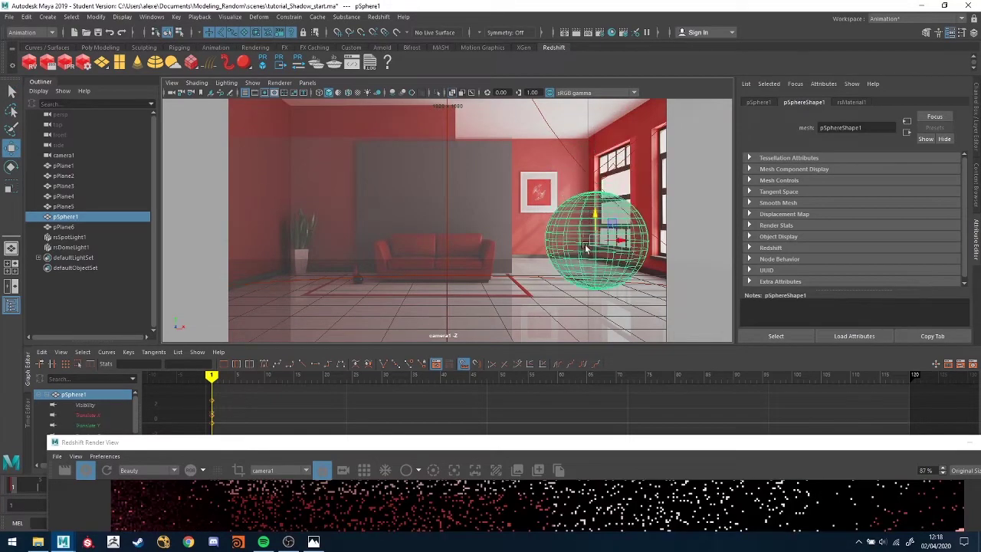
{"action": "key", "text": "space"}
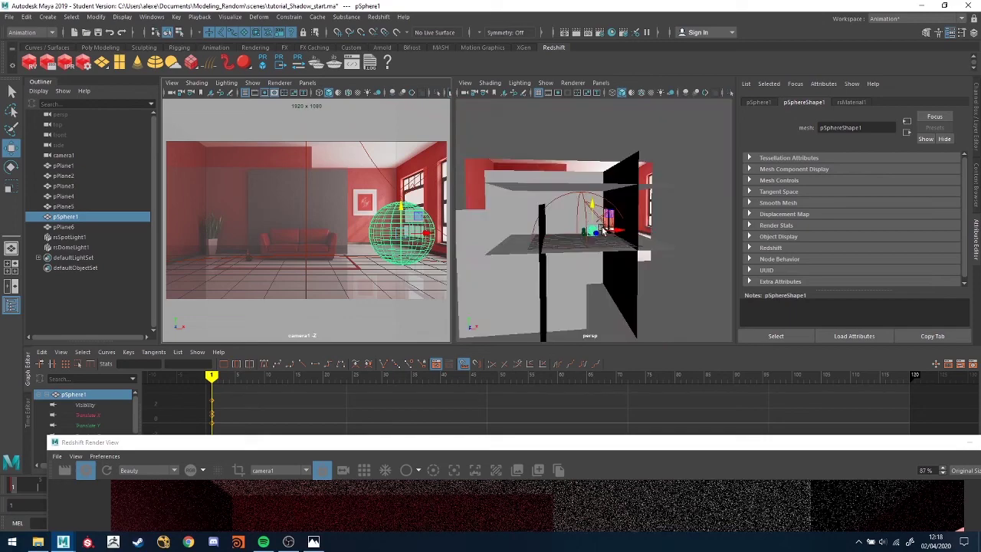
{"action": "left_click_drag", "start_coordinate": [601, 258], "coordinate": [584, 236], "text": "alt"}
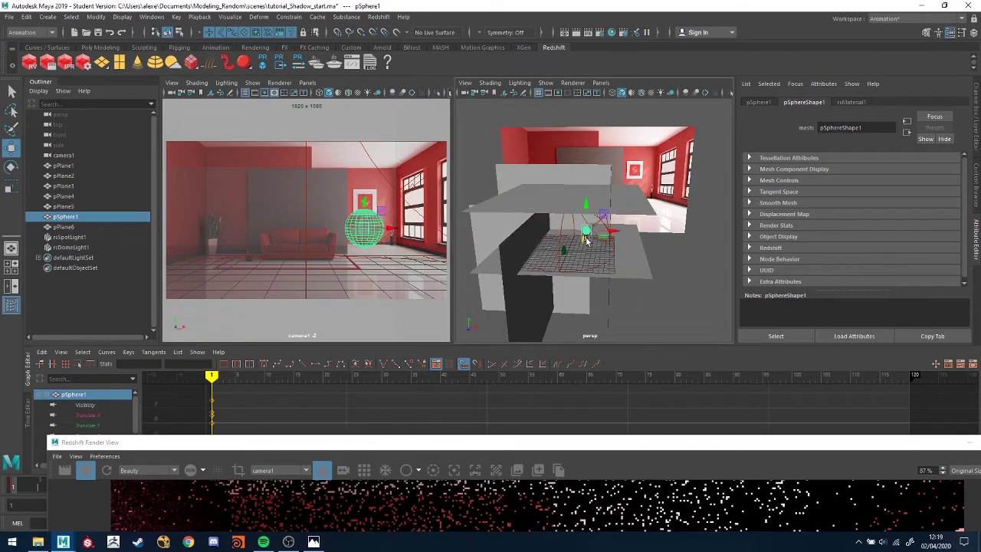
{"action": "left_click_drag", "start_coordinate": [639, 447], "coordinate": [583, 99]}
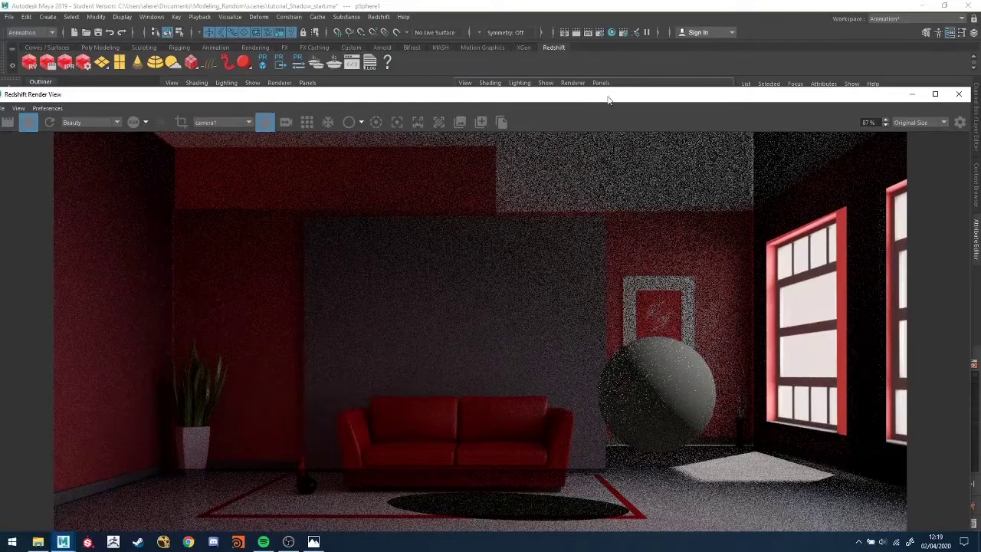
{"action": "left_click_drag", "start_coordinate": [599, 97], "coordinate": [591, 1]}
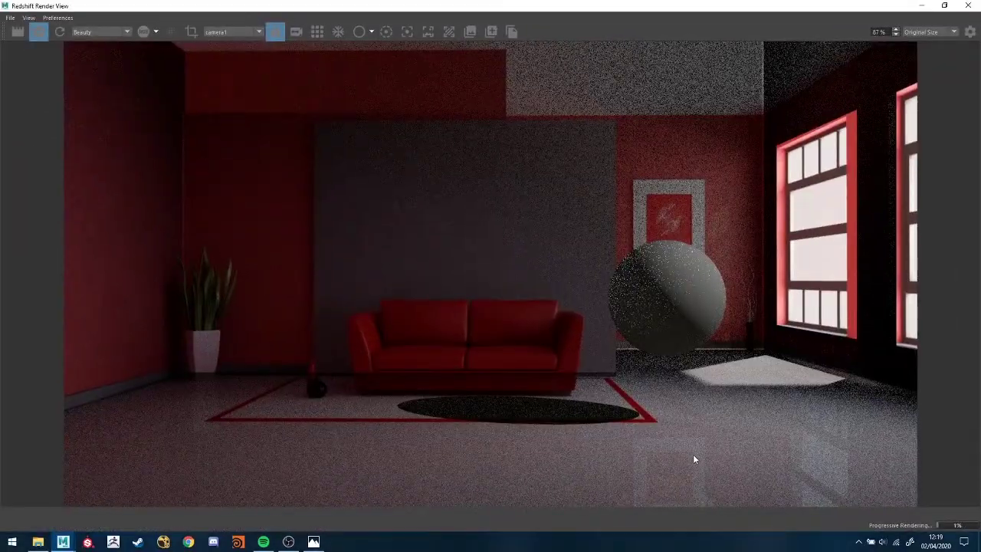
Step: Shift the sphere slightly farther back and toward the windows, and bring the render view up again
{"action": "left_click_drag", "start_coordinate": [755, 6], "coordinate": [751, 404]}
{"action": "left_click_drag", "start_coordinate": [583, 240], "coordinate": [611, 230]}
{"action": "left_click_drag", "start_coordinate": [676, 407], "coordinate": [672, 37]}
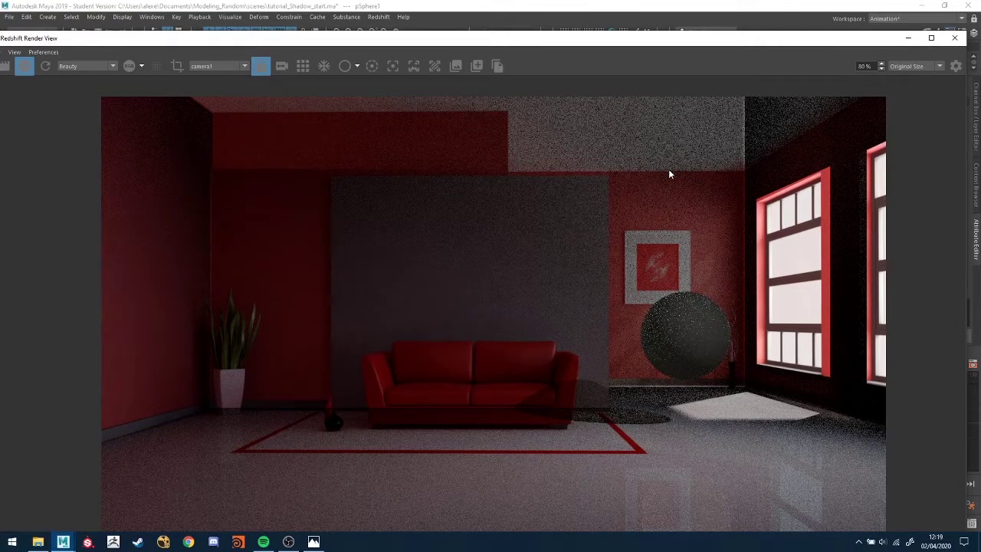
Step: Inspect the render's alpha channel, return to the colour display, and put the render view away
{"action": "left_click", "coordinate": [129, 67]}
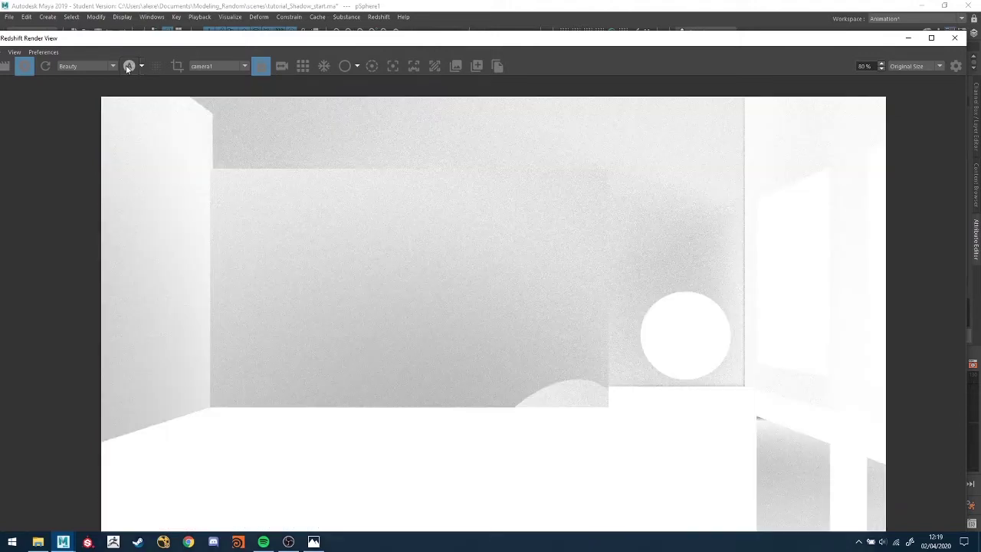
{"action": "left_click", "coordinate": [129, 67]}
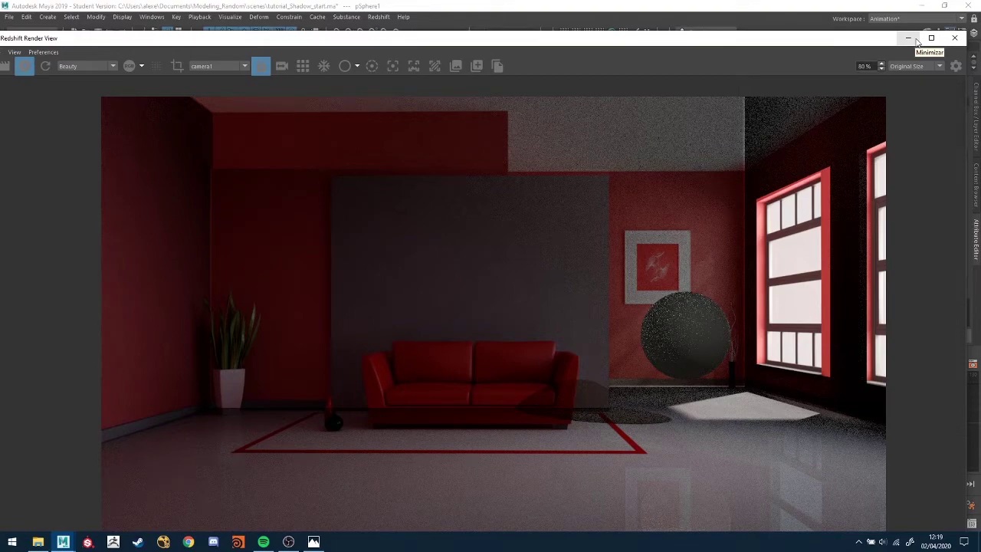
{"action": "left_click", "coordinate": [917, 41]}
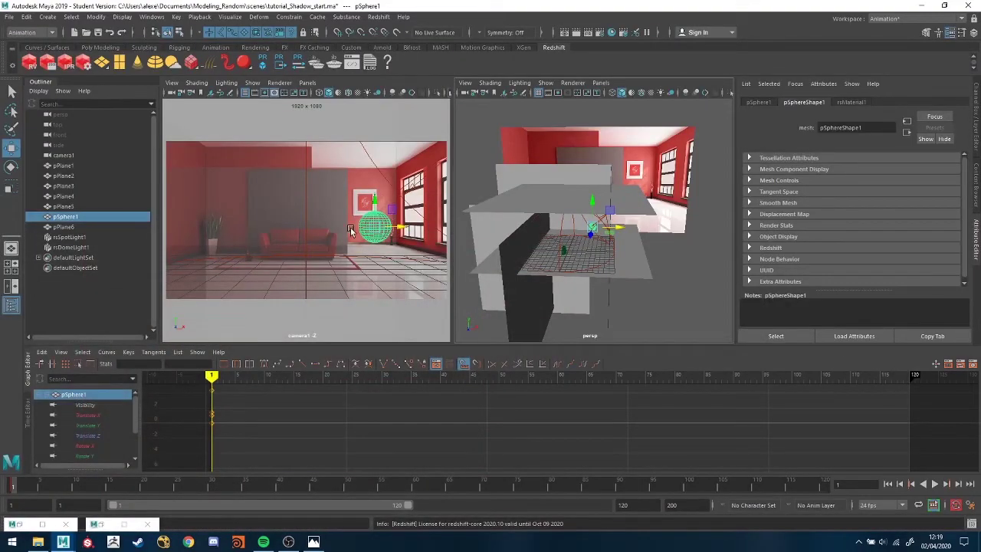
Step: Disable shadows on rsDomeLight1 and compare the render's colour and alpha channels
{"action": "left_click", "coordinate": [71, 246]}
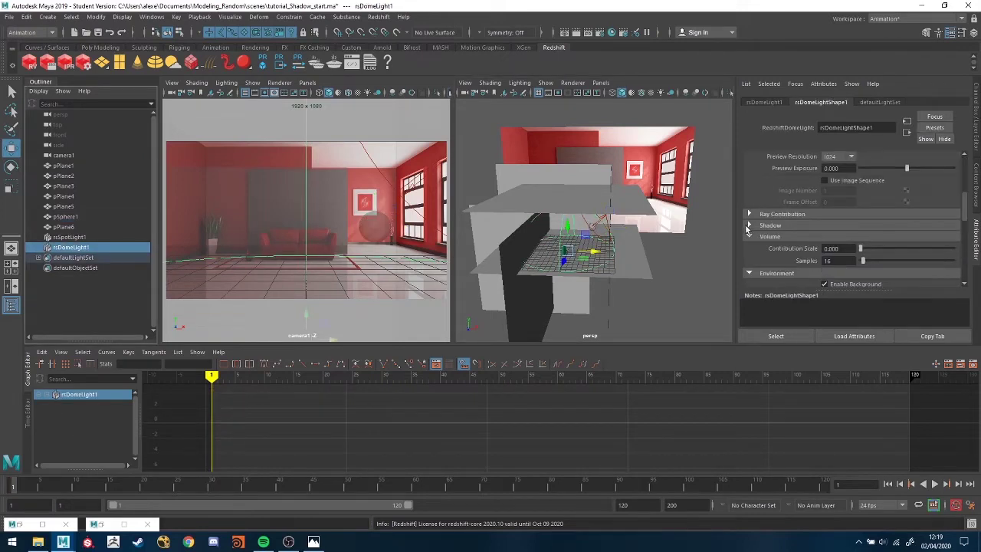
{"action": "left_click", "coordinate": [749, 225]}
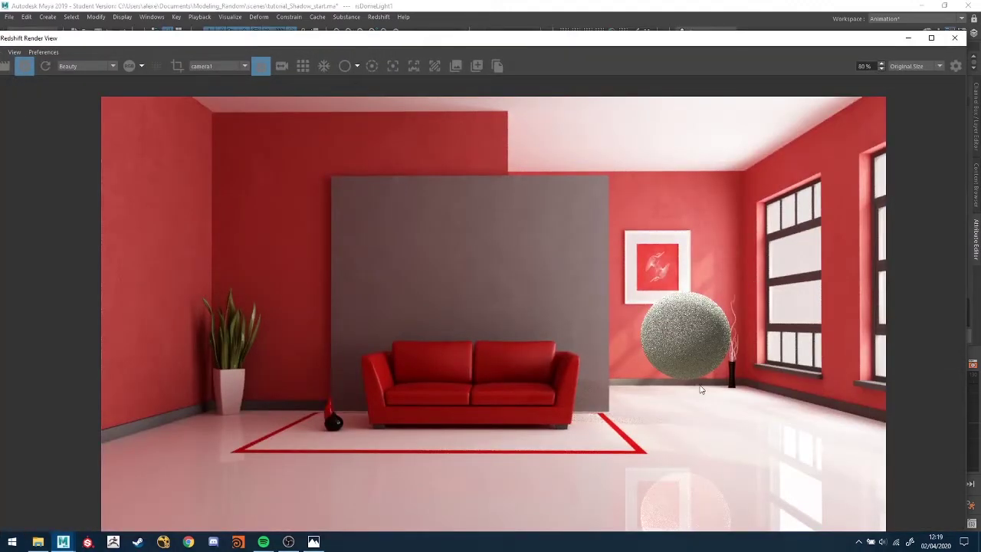
{"action": "left_click", "coordinate": [130, 67]}
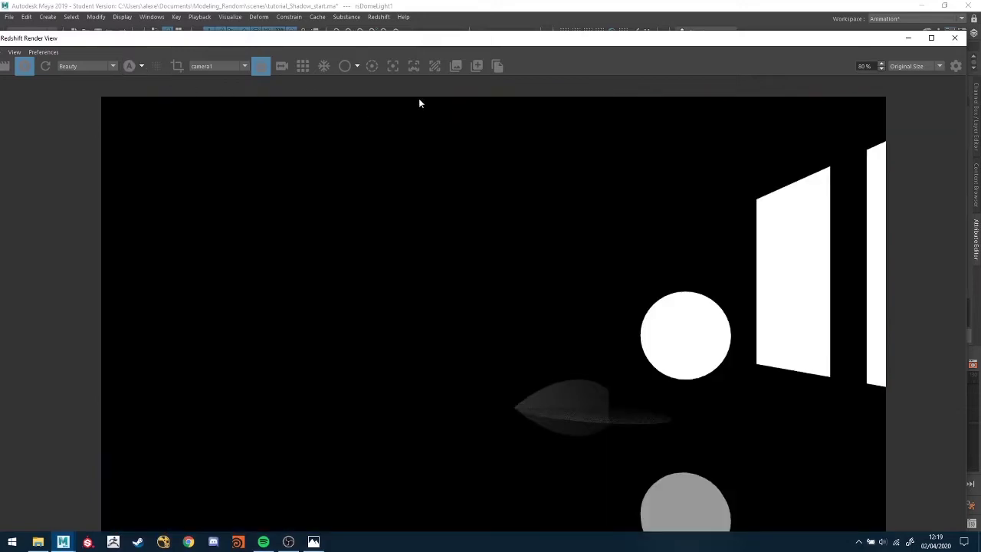
{"action": "left_click_drag", "start_coordinate": [431, 43], "coordinate": [425, 23]}
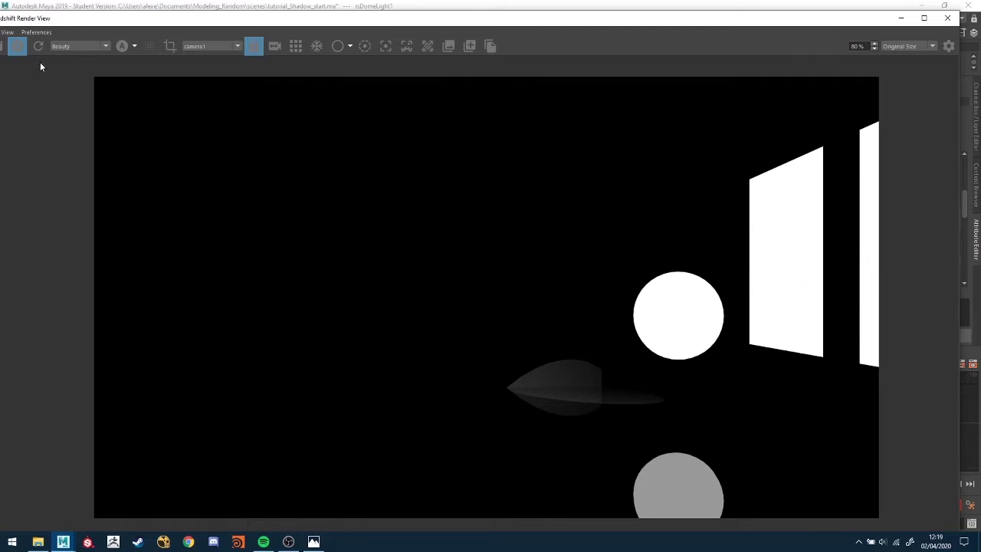
{"action": "left_click", "coordinate": [121, 46]}
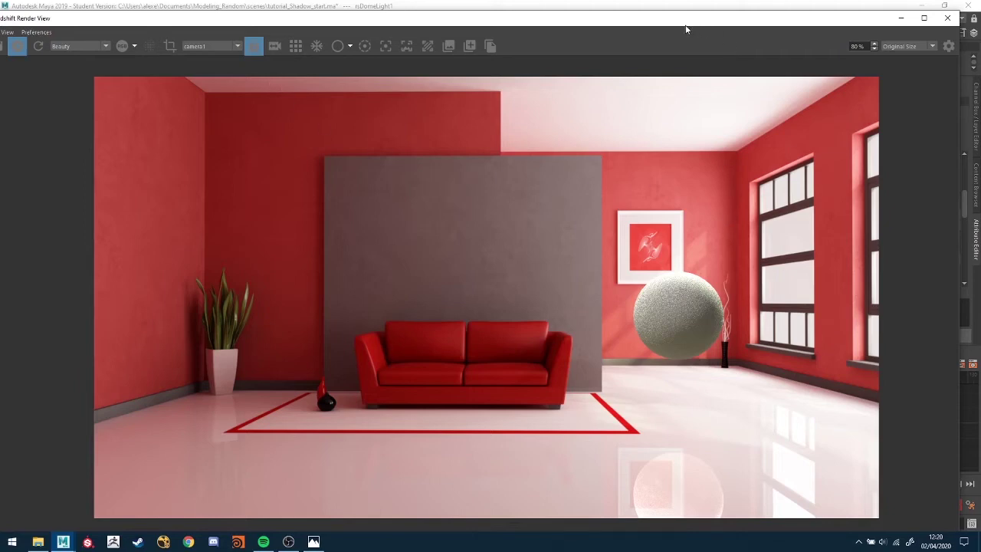
{"action": "left_click", "coordinate": [900, 21]}
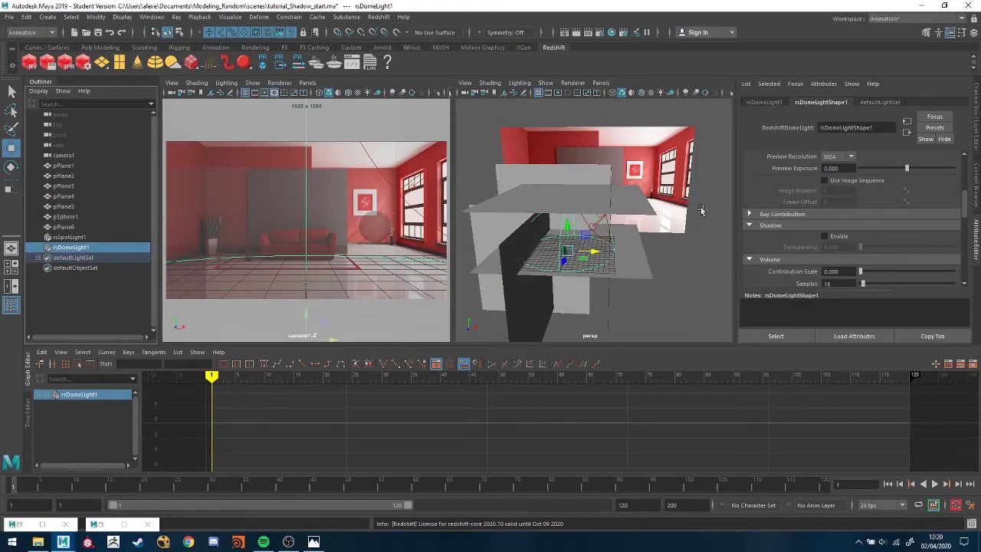
Step: Disable Enable Background in rsDomeLight1's environment settings and check the render's alpha channel
{"action": "scroll", "coordinate": [907, 251], "scroll_direction": "up", "scroll_amount": 3}
{"action": "scroll", "coordinate": [840, 256], "scroll_direction": "down", "scroll_amount": 3}
{"action": "scroll", "coordinate": [817, 261], "scroll_direction": "down", "scroll_amount": 3}
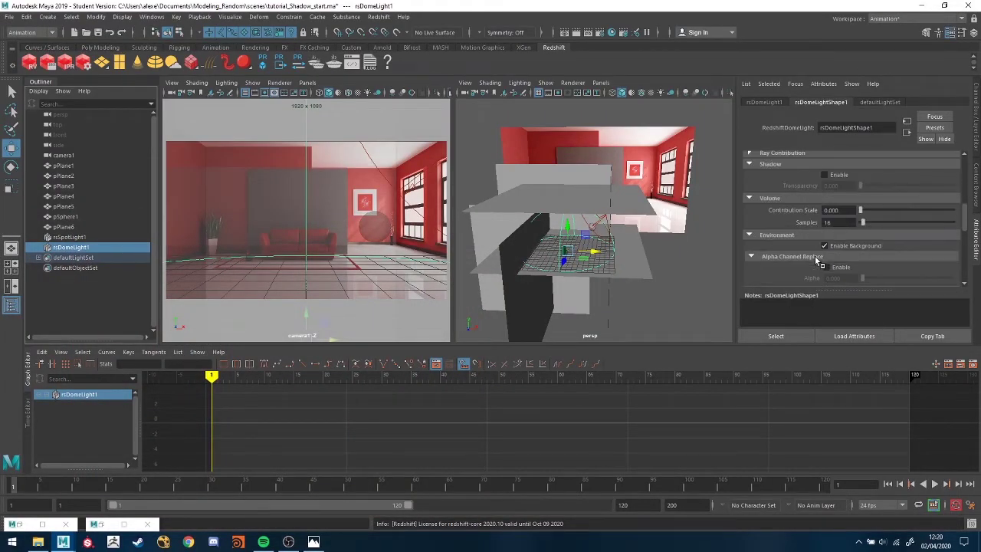
{"action": "left_click", "coordinate": [824, 216]}
{"action": "key", "text": "alt+Tab"}
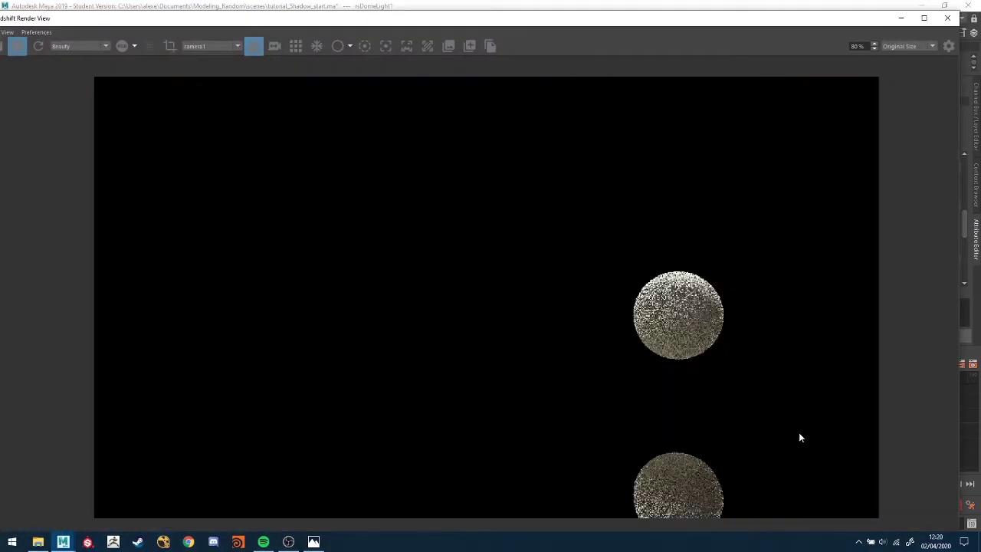
{"action": "left_click", "coordinate": [122, 48]}
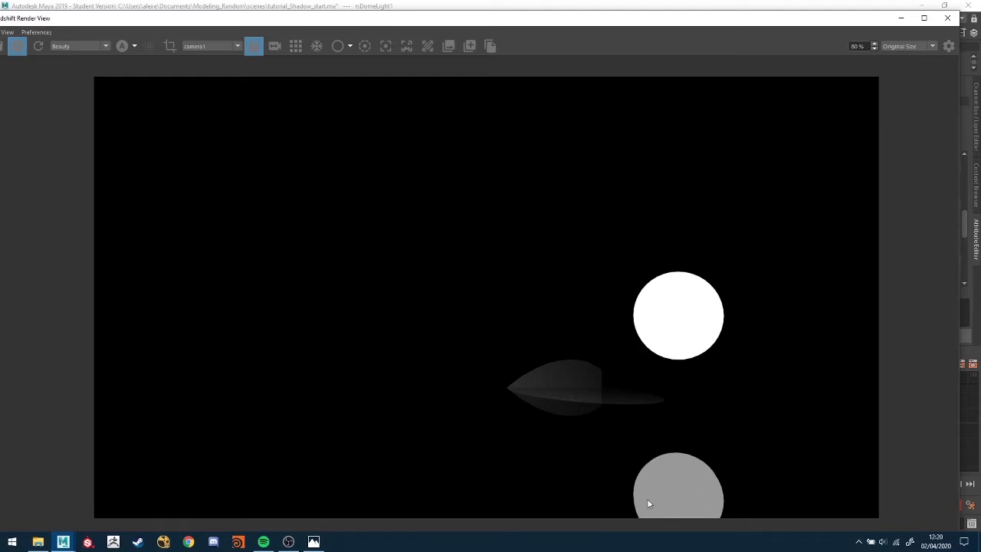
{"action": "left_click", "coordinate": [901, 17]}
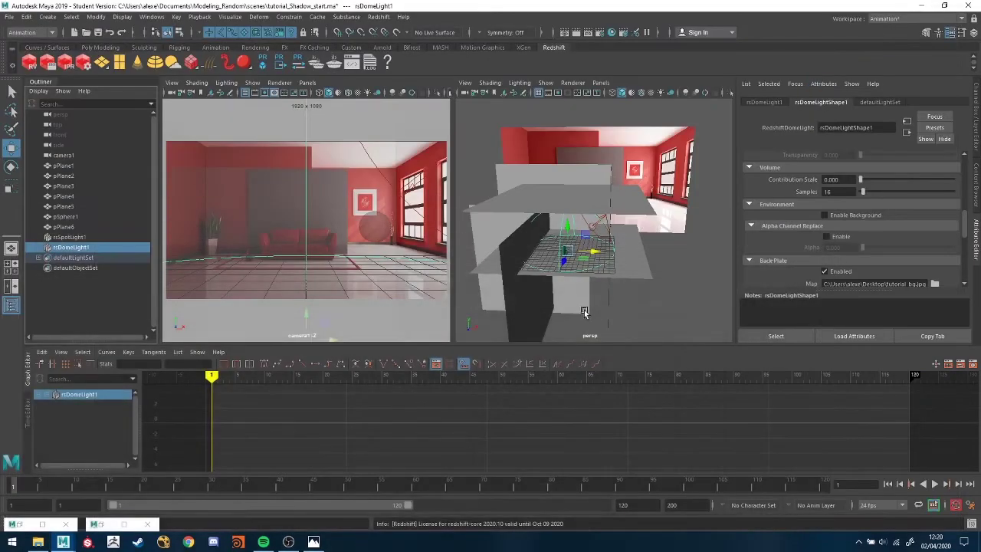
Step: Set the reflection Weight of the floor plane's rsMatteShadow2 to 1.000 and check the reflection in the alpha render
{"action": "left_click", "coordinate": [851, 102]}
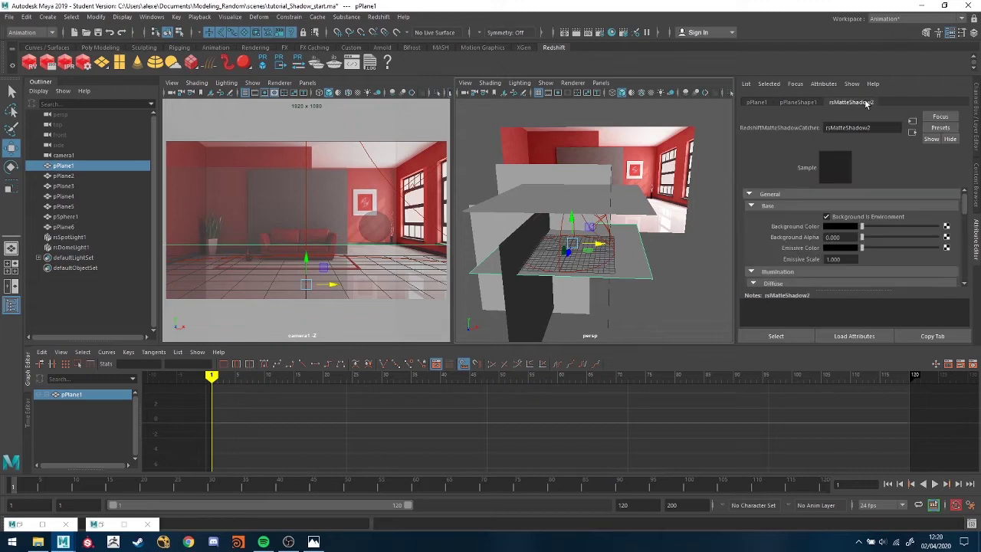
{"action": "scroll", "coordinate": [794, 237], "scroll_direction": "down", "scroll_amount": 6}
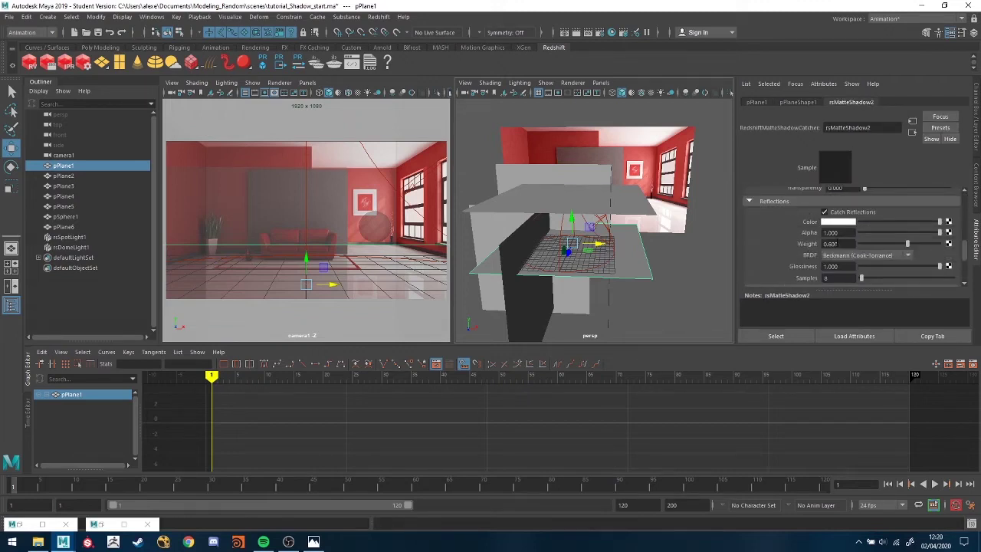
{"action": "left_click_drag", "start_coordinate": [908, 243], "coordinate": [967, 242]}
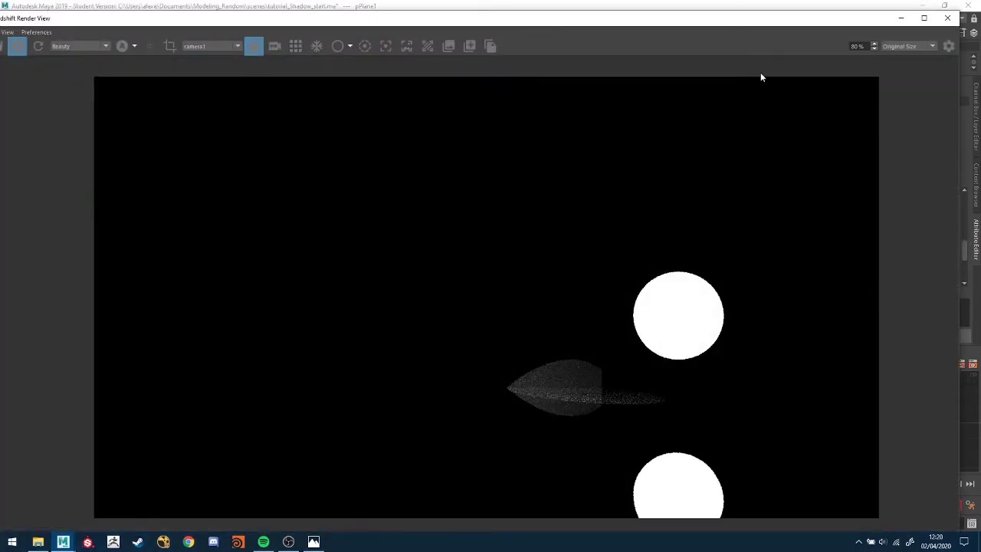
{"action": "left_click_drag", "start_coordinate": [749, 20], "coordinate": [706, 10]}
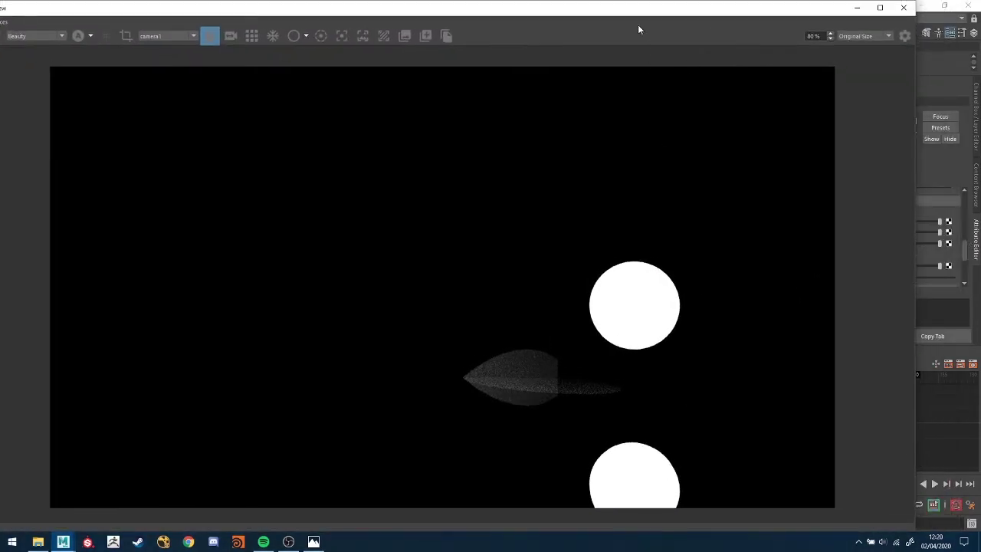
{"action": "left_click_drag", "start_coordinate": [573, 11], "coordinate": [548, 14]}
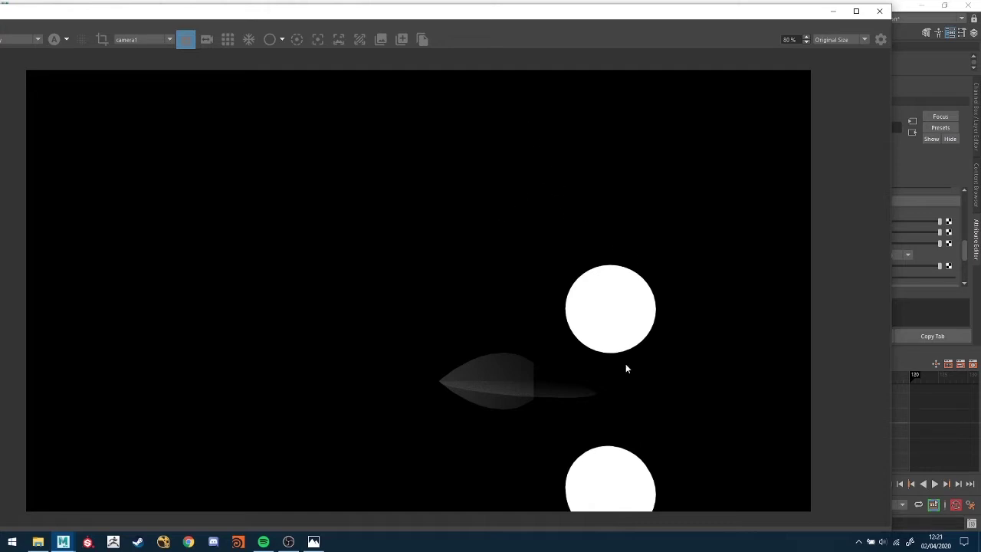
{"action": "left_click", "coordinate": [833, 11]}
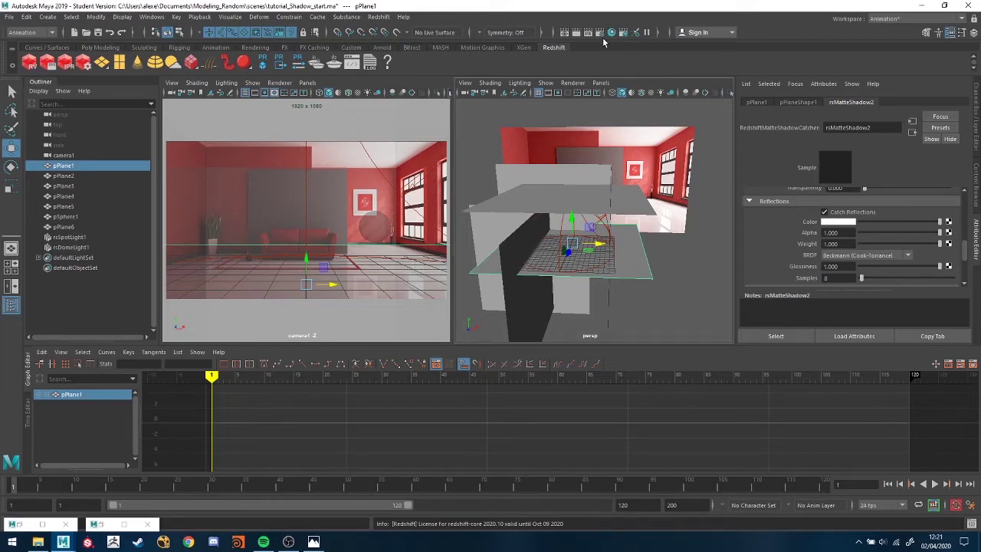
Step: Open the Redshift AOV render settings and locate the Shadows and Cryptomatte passes among the available AOVs
{"action": "left_click", "coordinate": [600, 34]}
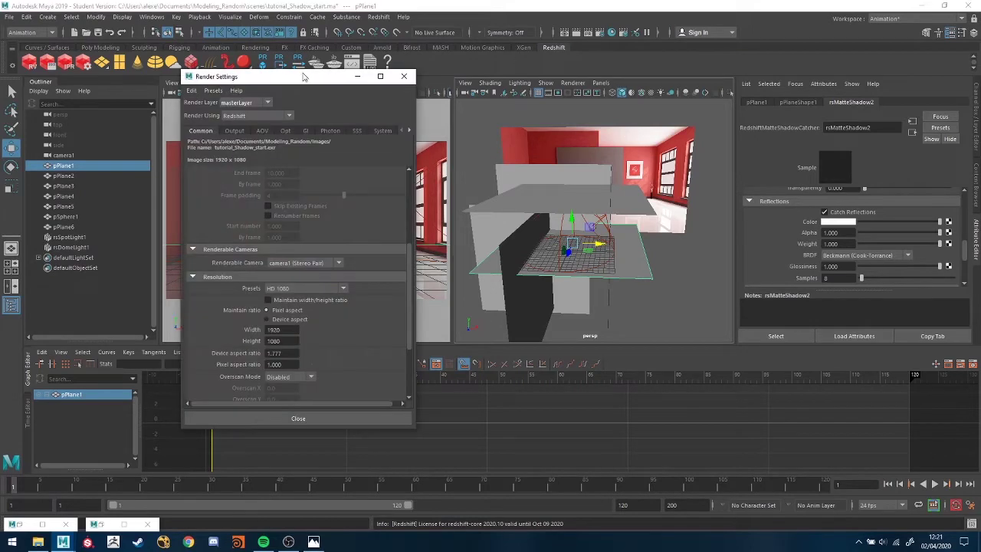
{"action": "left_click_drag", "start_coordinate": [303, 80], "coordinate": [542, 60]}
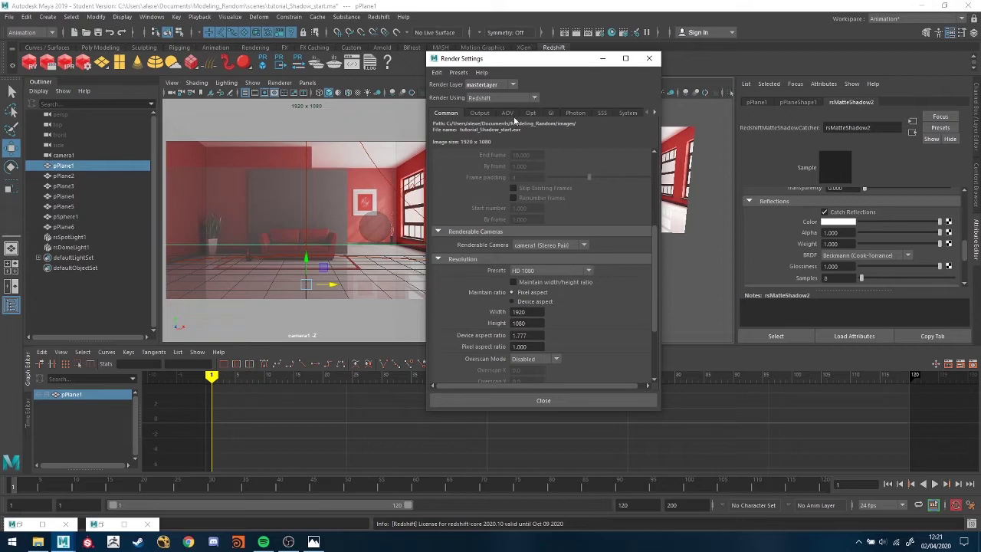
{"action": "left_click", "coordinate": [514, 113]}
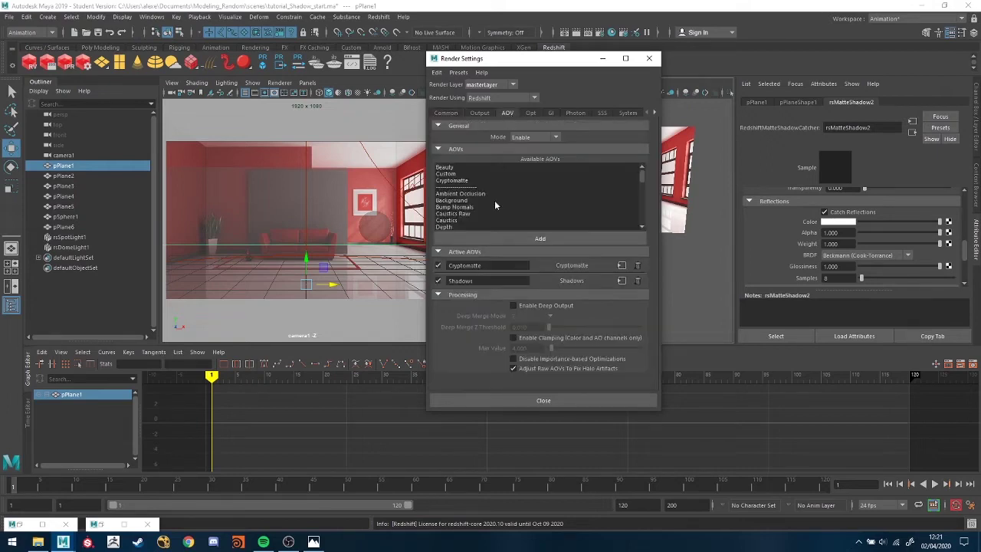
{"action": "scroll", "coordinate": [461, 207], "scroll_direction": "down", "scroll_amount": 6}
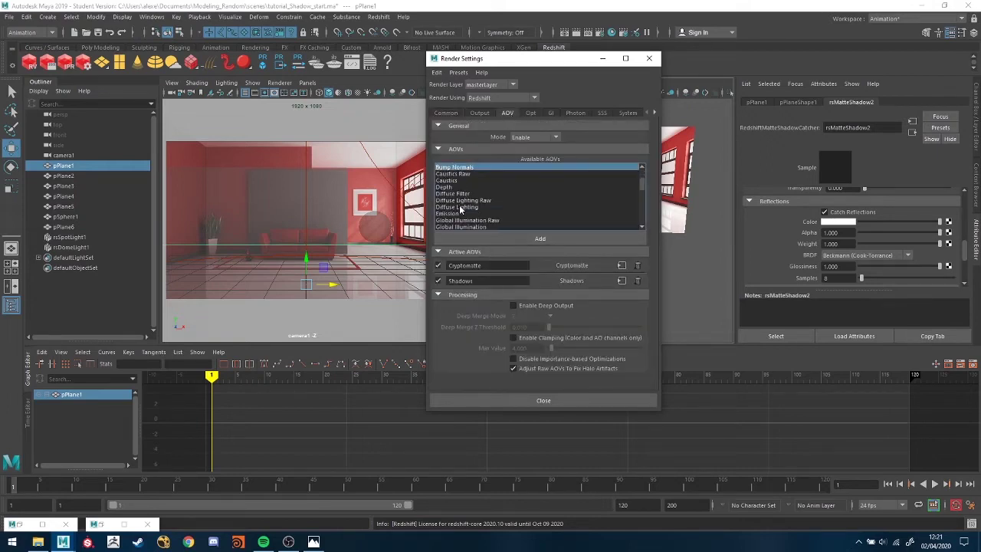
{"action": "scroll", "coordinate": [464, 211], "scroll_direction": "down", "scroll_amount": 6}
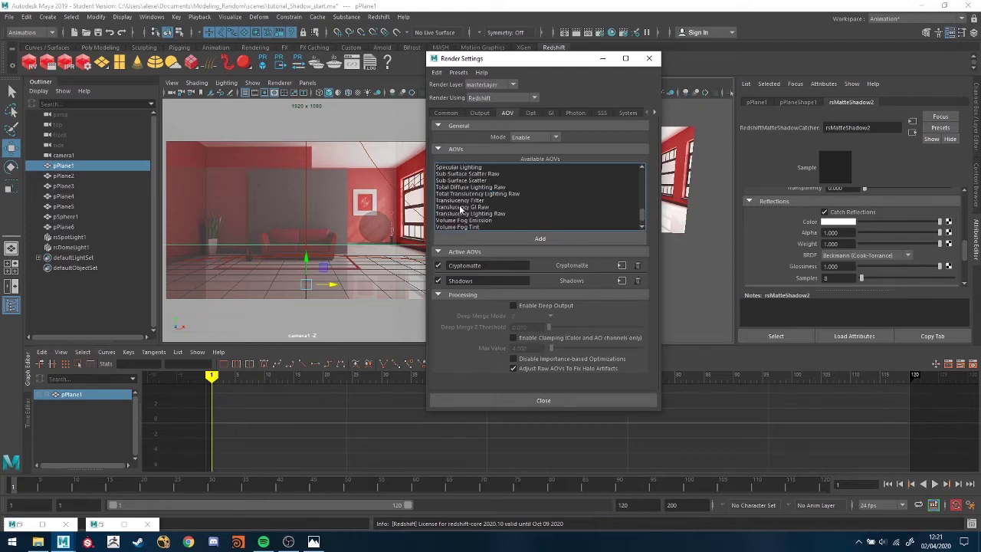
{"action": "scroll", "coordinate": [470, 212], "scroll_direction": "up", "scroll_amount": 2}
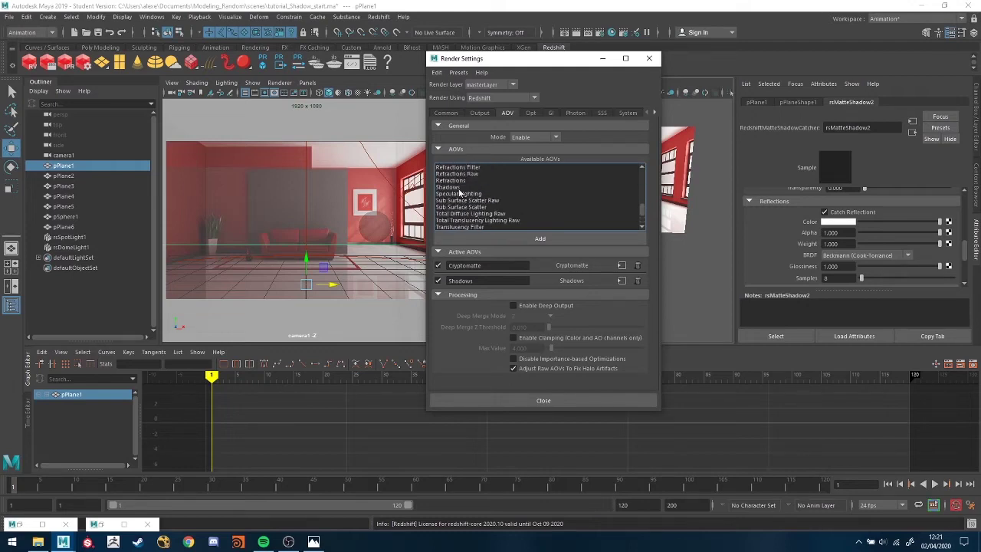
{"action": "left_click", "coordinate": [459, 188]}
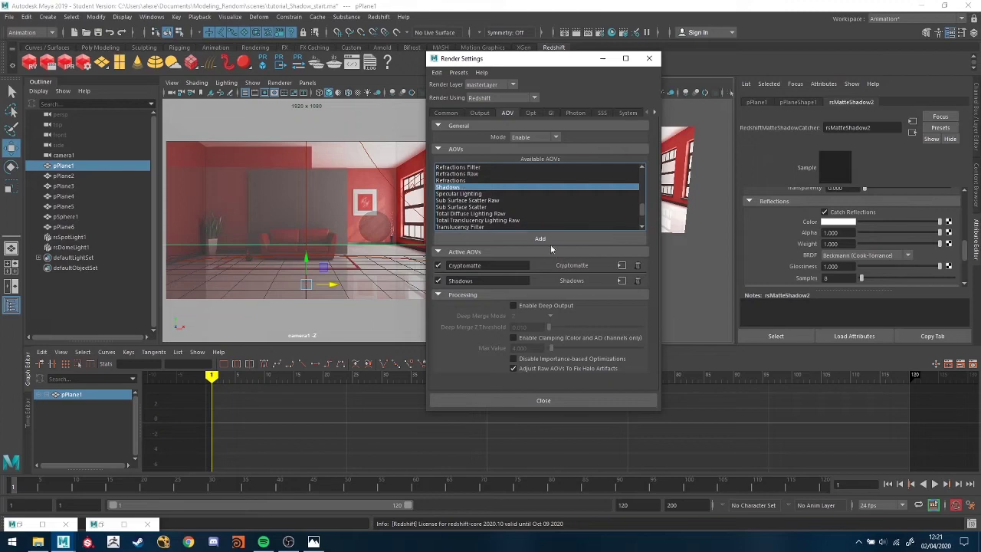
{"action": "left_click_drag", "start_coordinate": [643, 213], "coordinate": [644, 174]}
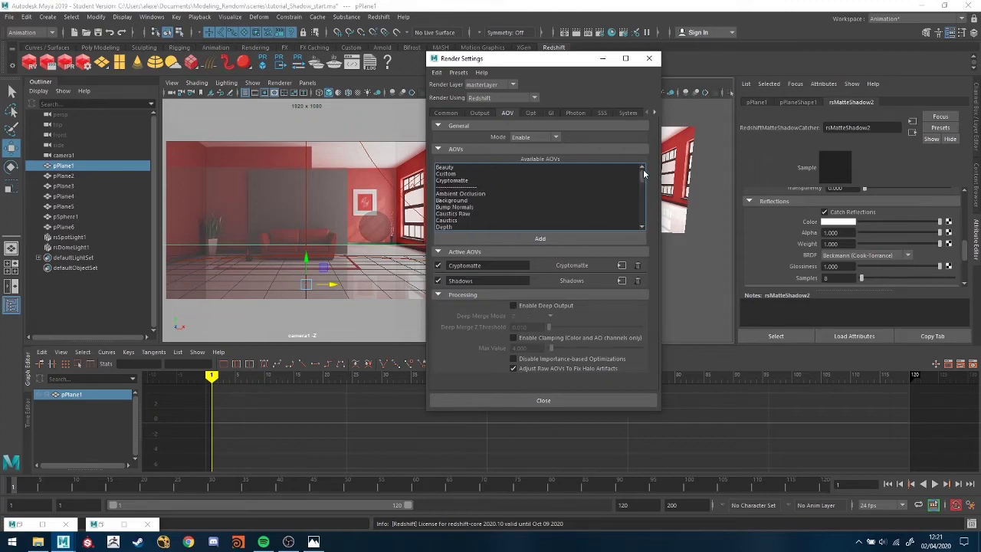
{"action": "left_click", "coordinate": [464, 180]}
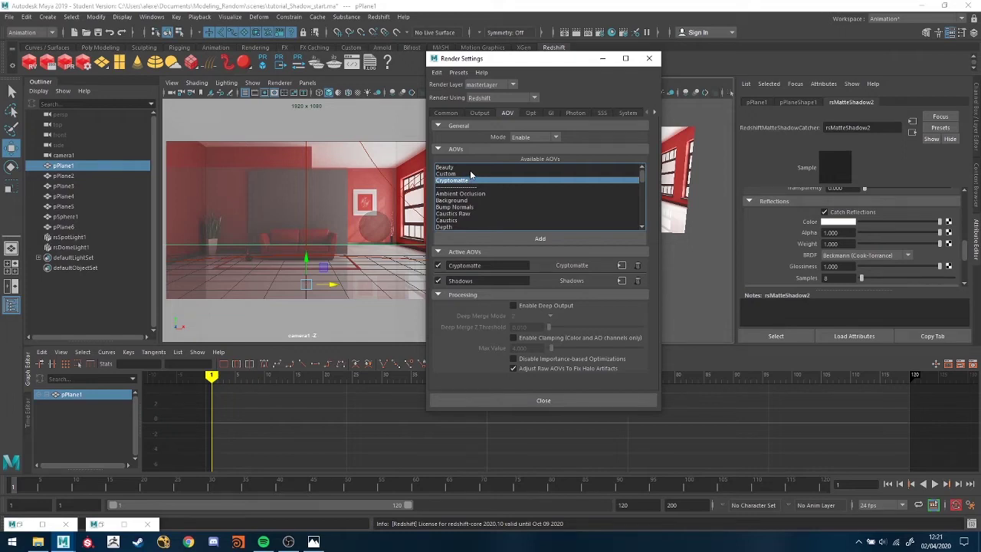
Step: Close the Render Settings and switch Maya's menu set from Animation to Rendering
{"action": "left_click", "coordinate": [543, 400]}
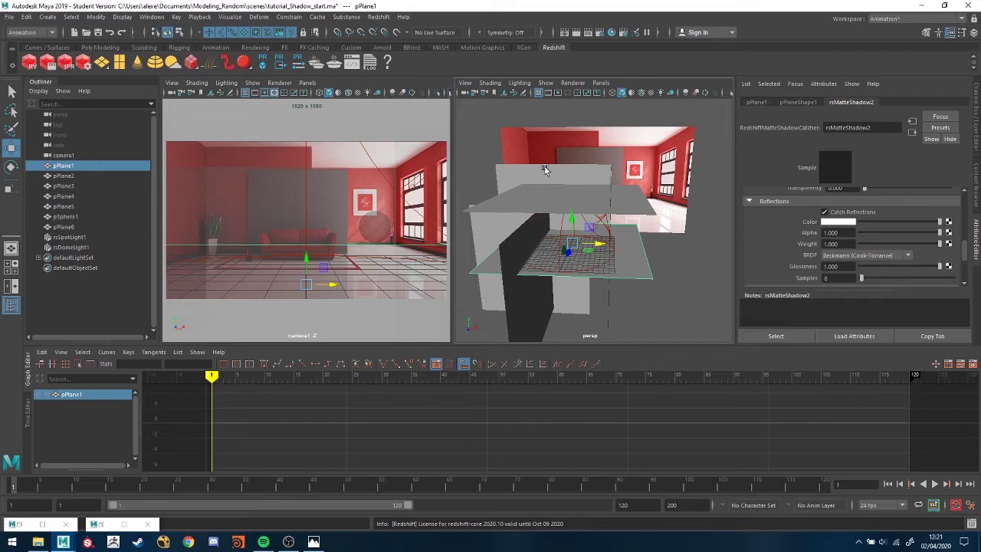
{"action": "left_click", "coordinate": [29, 32]}
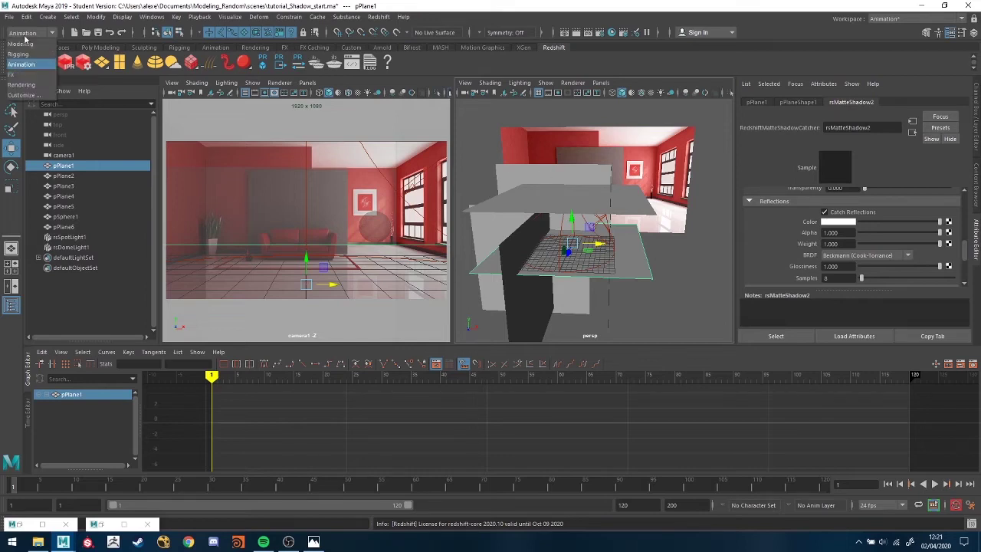
{"action": "left_click", "coordinate": [22, 84]}
{"action": "left_click", "coordinate": [276, 17]}
{"action": "left_click", "coordinate": [429, 4]}
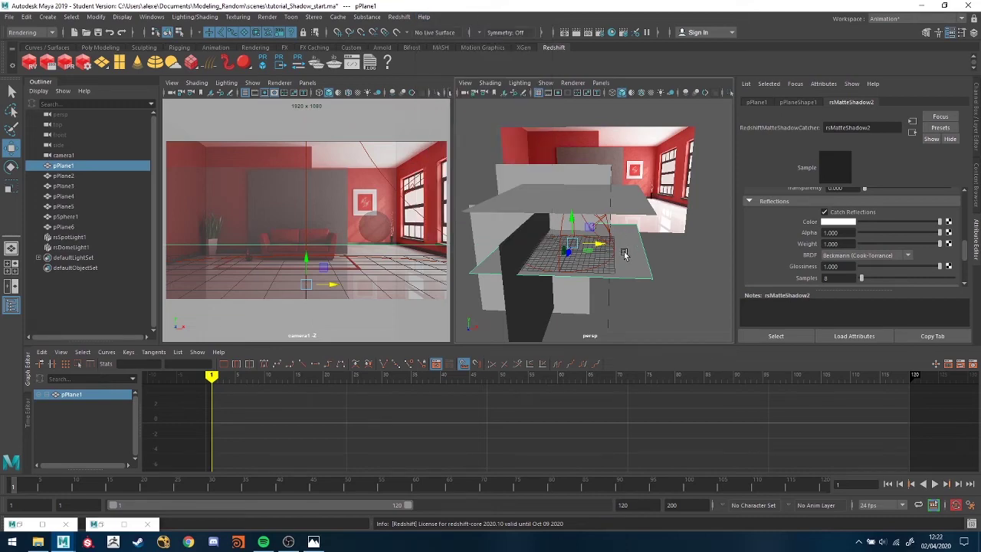
Step: Run a Redshift IPR render of camera1 and check the sphere and its floor reflection without the background
{"action": "scroll", "coordinate": [590, 244], "scroll_direction": "up", "scroll_amount": 6}
{"action": "mouse_move", "coordinate": [605, 234]}
{"action": "left_mouse_down", "text": "alt"}
{"action": "mouse_move", "coordinate": [639, 238]}
{"action": "mouse_move", "coordinate": [590, 237]}
{"action": "left_mouse_up", "text": "alt"}
{"action": "scroll", "coordinate": [639, 238], "scroll_direction": "down", "scroll_amount": 5}
{"action": "scroll", "coordinate": [640, 221], "scroll_direction": "up", "scroll_amount": 4}
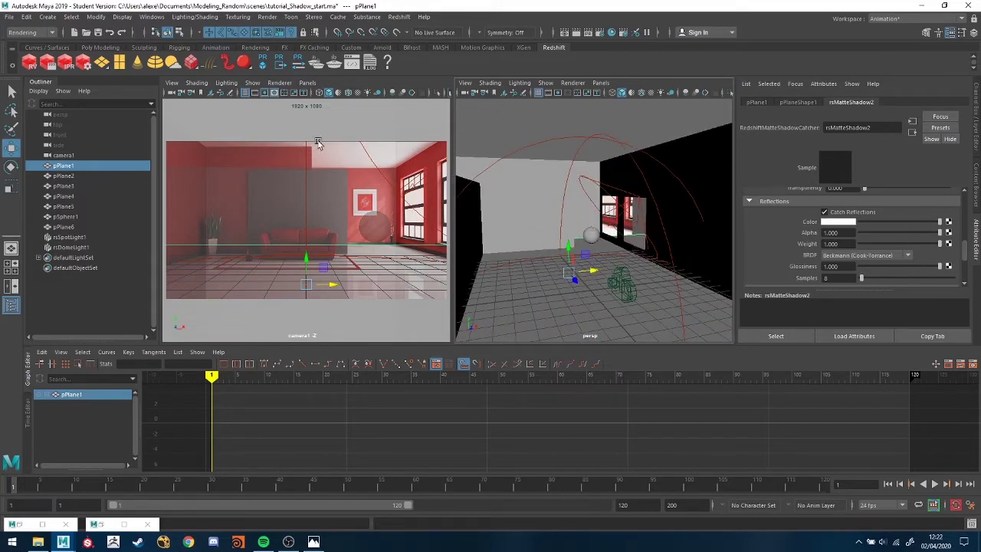
{"action": "left_click", "coordinate": [65, 64]}
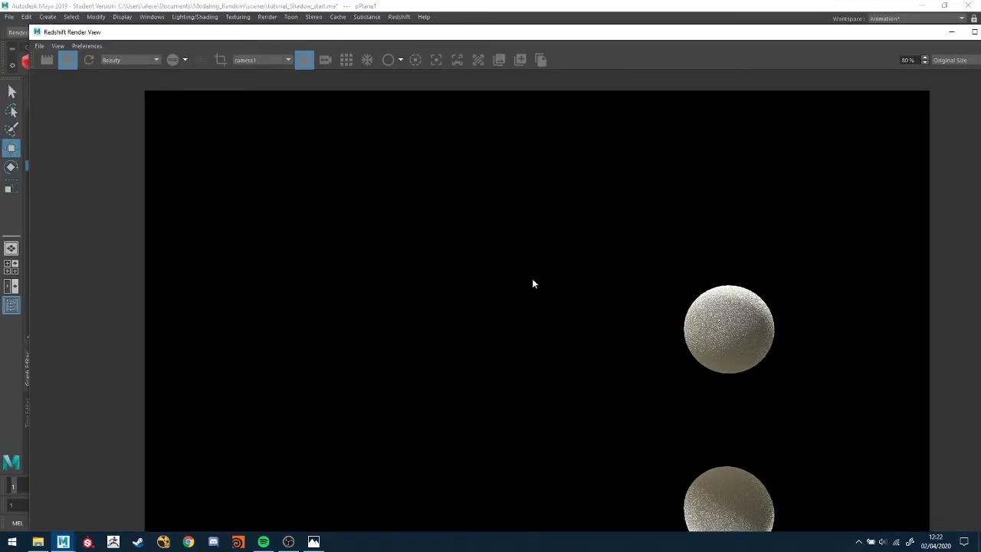
{"action": "left_click_drag", "start_coordinate": [770, 27], "coordinate": [673, 32]}
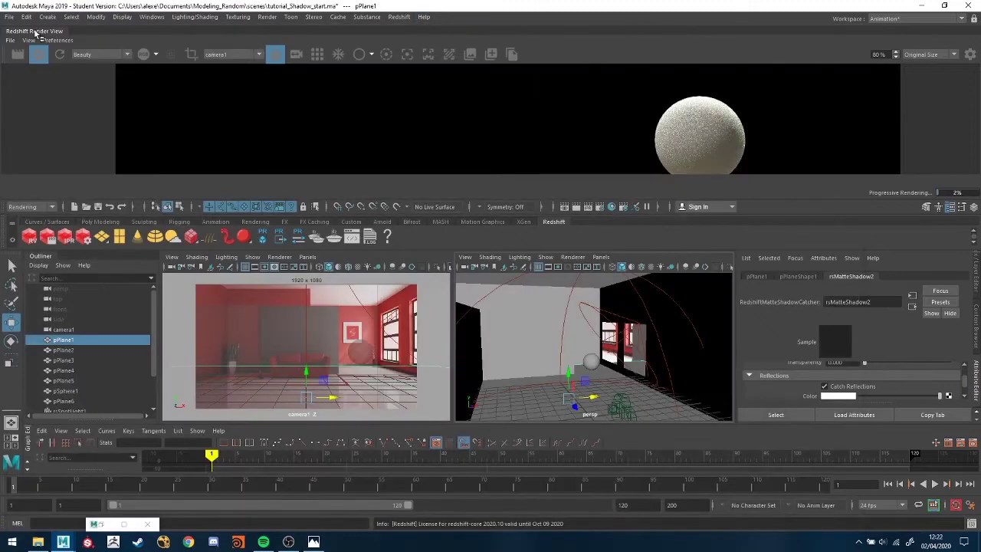
{"action": "left_click", "coordinate": [65, 32]}
Step: Turn on Enable Background for rsDomeLight1 and check the sphere against the room photo in an IPR render
{"action": "left_click", "coordinate": [91, 248]}
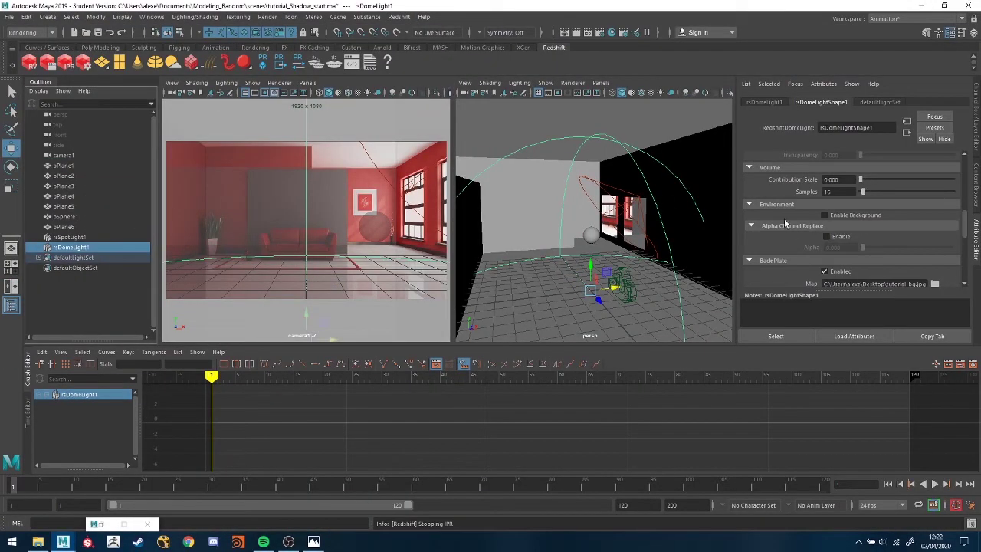
{"action": "left_click", "coordinate": [824, 215]}
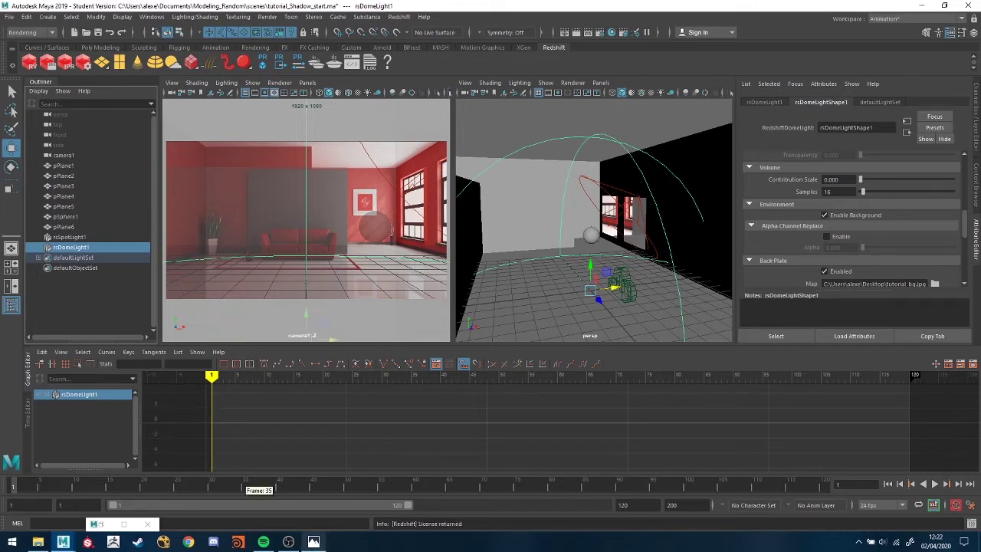
{"action": "left_click", "coordinate": [66, 64]}
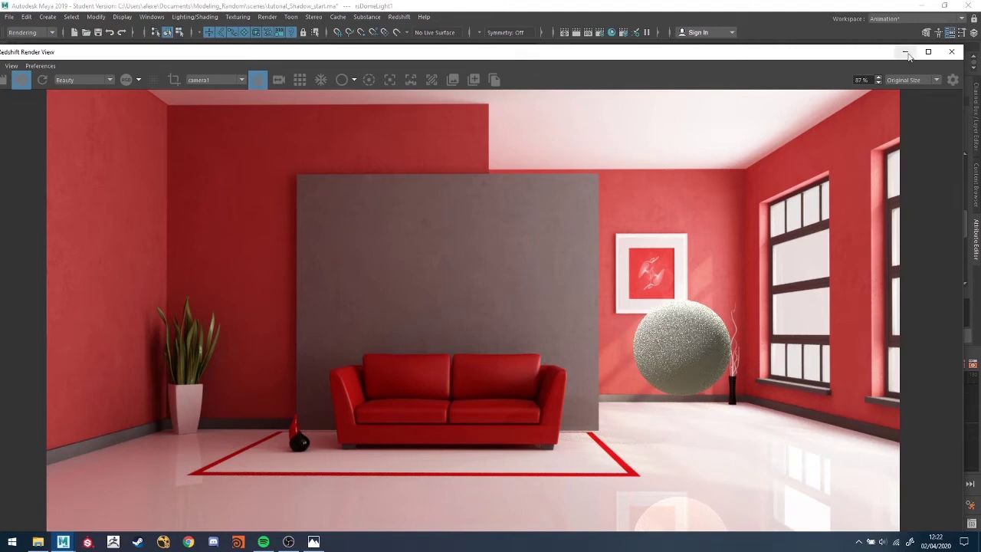
{"action": "left_click_drag", "start_coordinate": [866, 54], "coordinate": [839, 49]}
{"action": "left_click", "coordinate": [879, 52]}
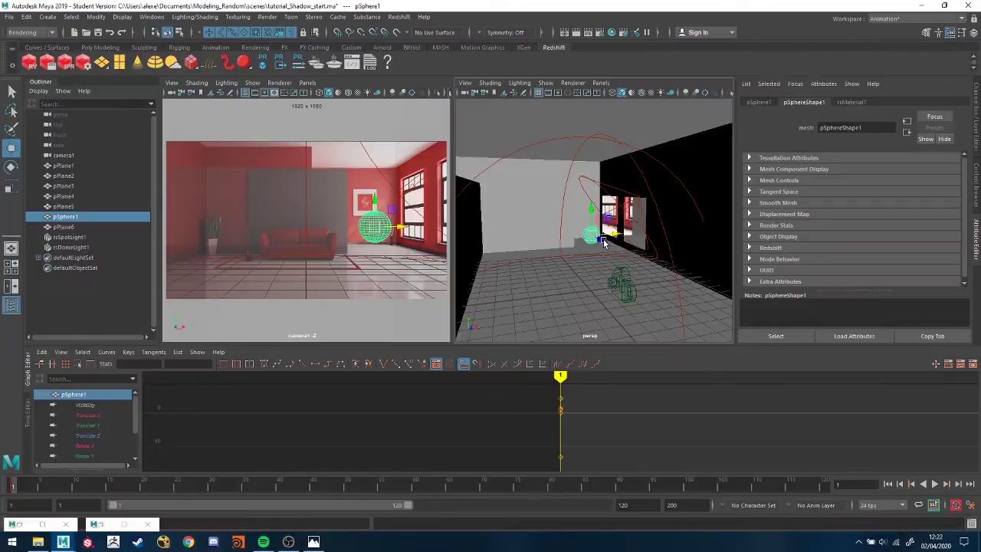
{"action": "left_click", "coordinate": [25, 523]}
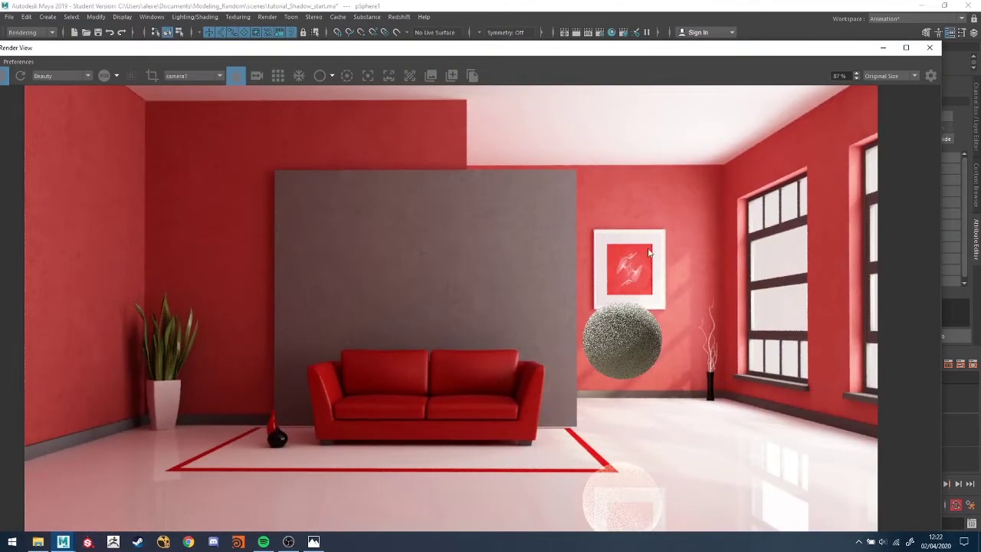
{"action": "mouse_move", "coordinate": [513, 56]}
{"action": "left_mouse_down"}
{"action": "mouse_move", "coordinate": [532, 46]}
{"action": "mouse_move", "coordinate": [522, 46]}
{"action": "mouse_move", "coordinate": [531, 62]}
{"action": "left_mouse_up"}
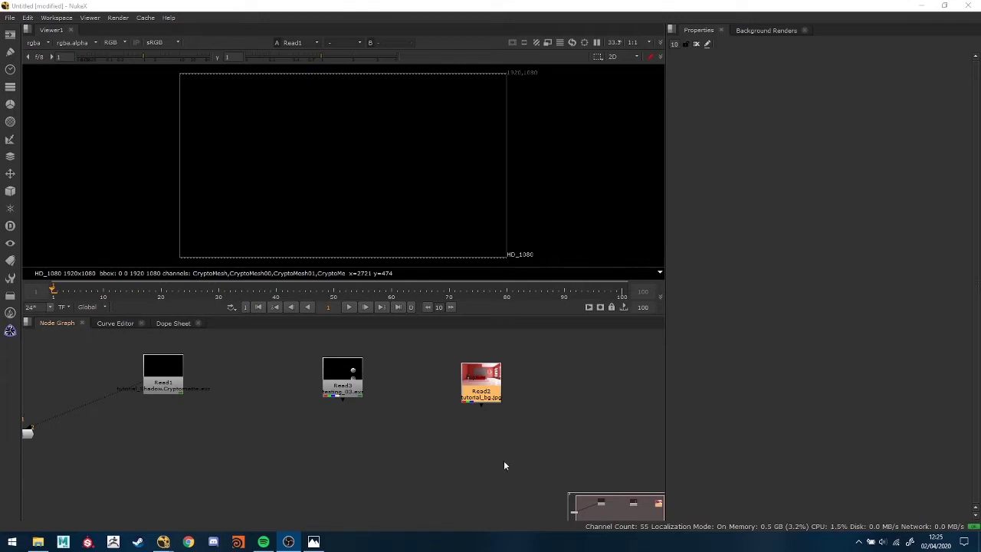
Step: In NukeX, view tutorial_bg.jpg and testing_03.exr, and examine the alpha channel of the sphere render
{"action": "left_click_drag", "start_coordinate": [481, 399], "coordinate": [473, 383]}
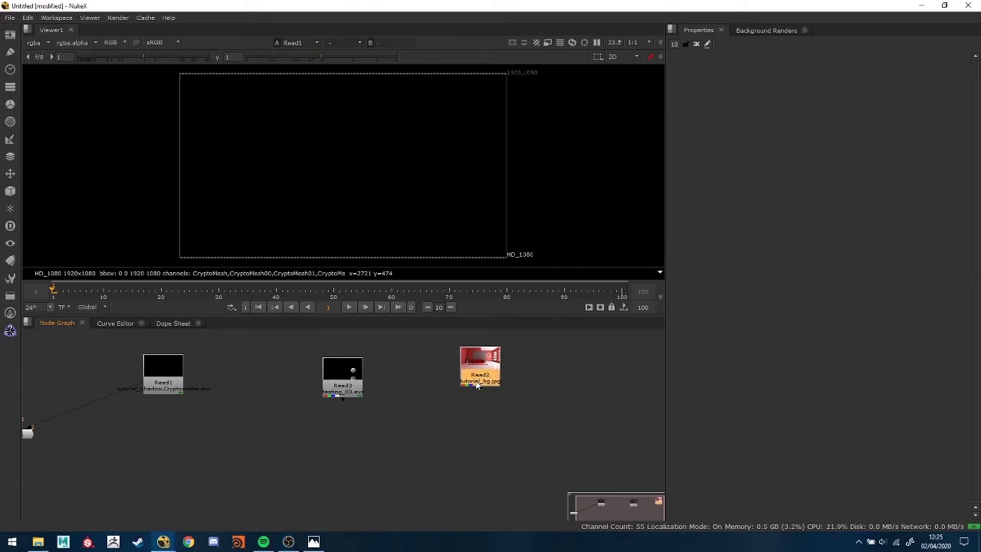
{"action": "key", "text": "1"}
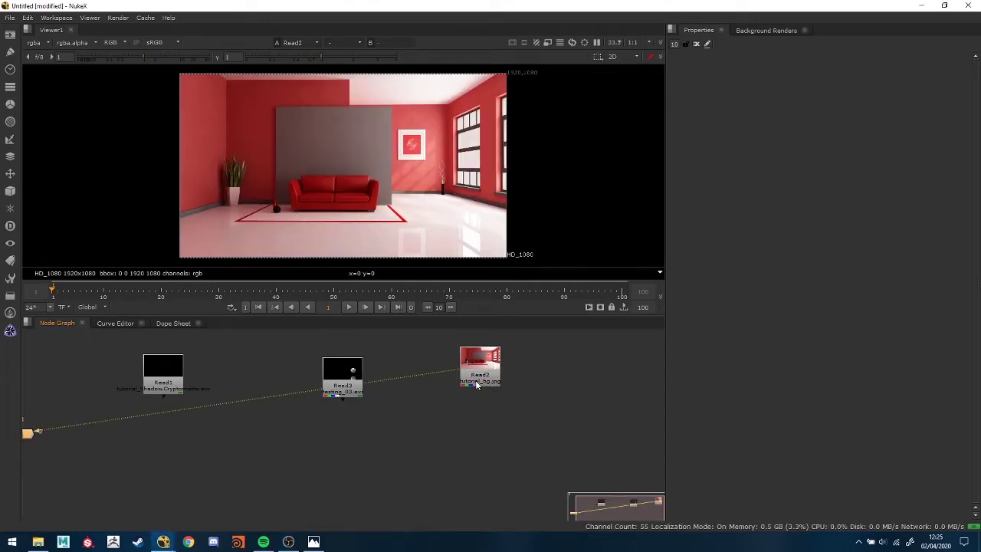
{"action": "left_click_drag", "start_coordinate": [345, 376], "coordinate": [336, 367]}
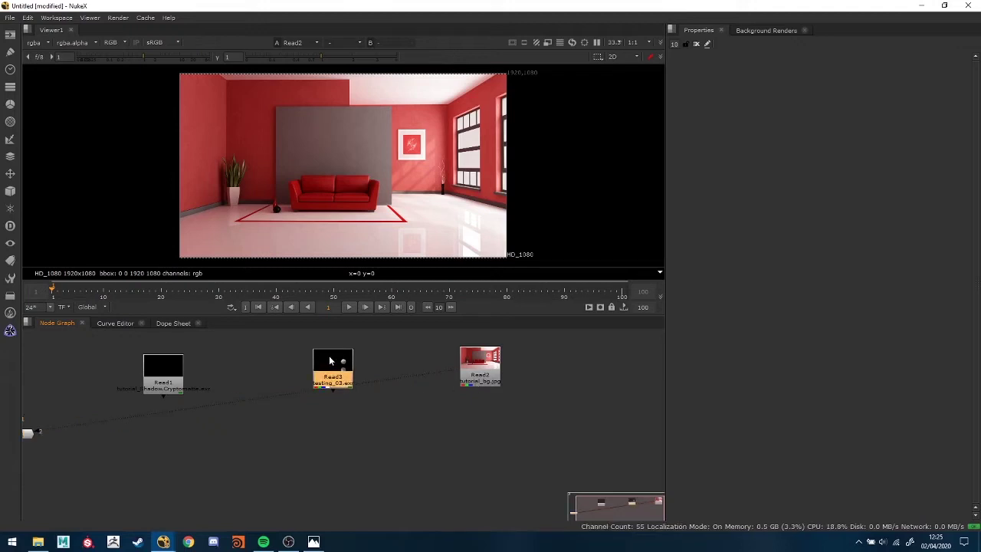
{"action": "key", "text": "1"}
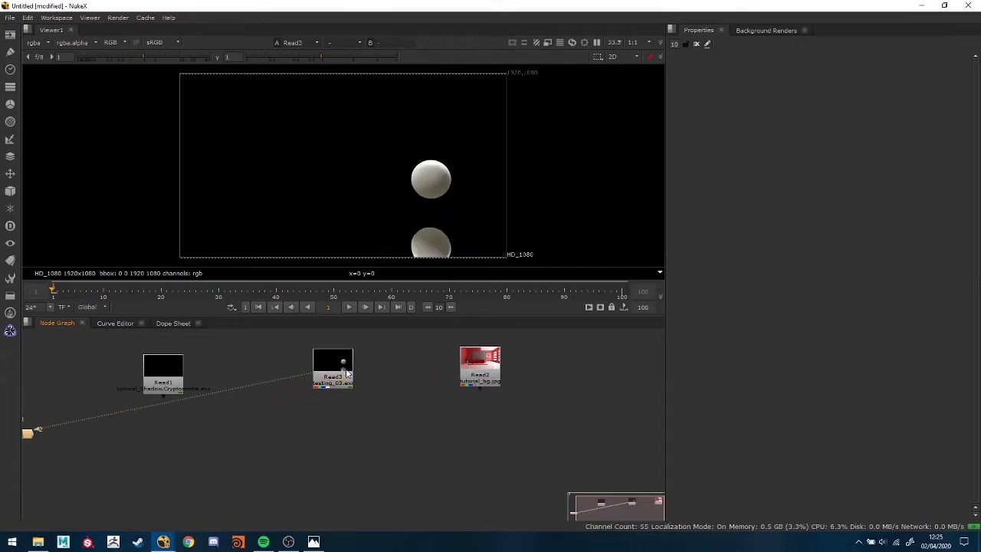
{"action": "key", "text": "a"}
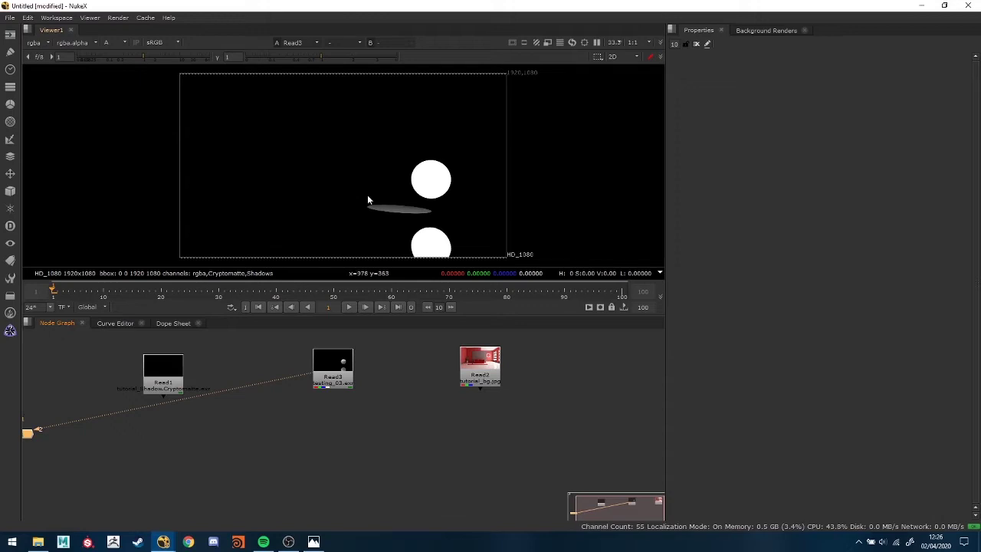
{"action": "key", "text": "a"}
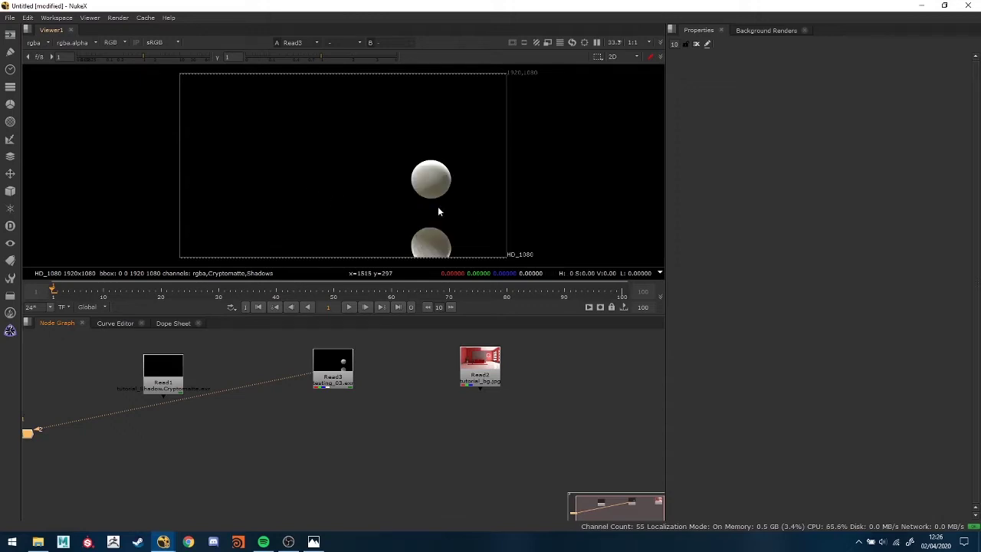
Step: Arrange the Read1, Read3 and Read2 nodes closer together in a row in the node graph
{"action": "left_click_drag", "start_coordinate": [172, 374], "coordinate": [221, 370]}
{"action": "left_click_drag", "start_coordinate": [338, 376], "coordinate": [316, 378]}
{"action": "left_click_drag", "start_coordinate": [480, 377], "coordinate": [393, 385]}
{"action": "mouse_move", "coordinate": [331, 380]}
{"action": "left_mouse_down"}
{"action": "mouse_move", "coordinate": [323, 375]}
{"action": "mouse_move", "coordinate": [324, 385]}
{"action": "left_mouse_up"}
{"action": "left_click_drag", "start_coordinate": [390, 378], "coordinate": [380, 381]}
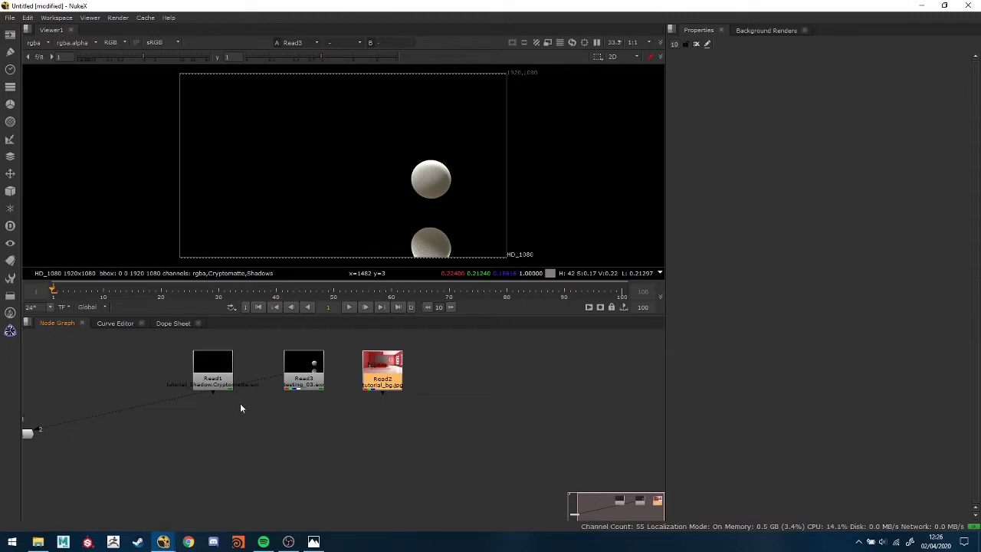
Step: Attach a Cryptomatte node to Read1 and view its output
{"action": "left_click", "coordinate": [219, 378]}
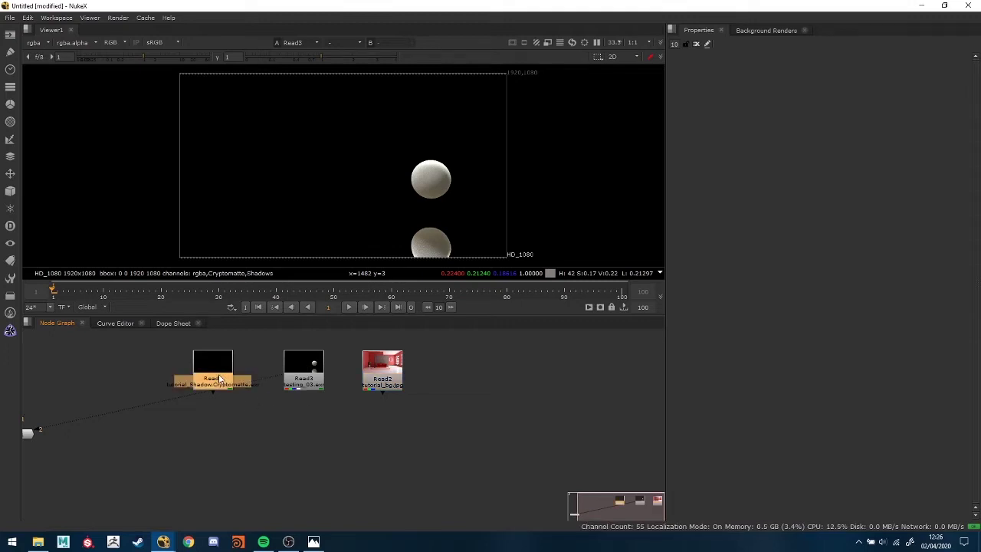
{"action": "key", "text": "Tab"}
{"action": "type", "text": "cry"}
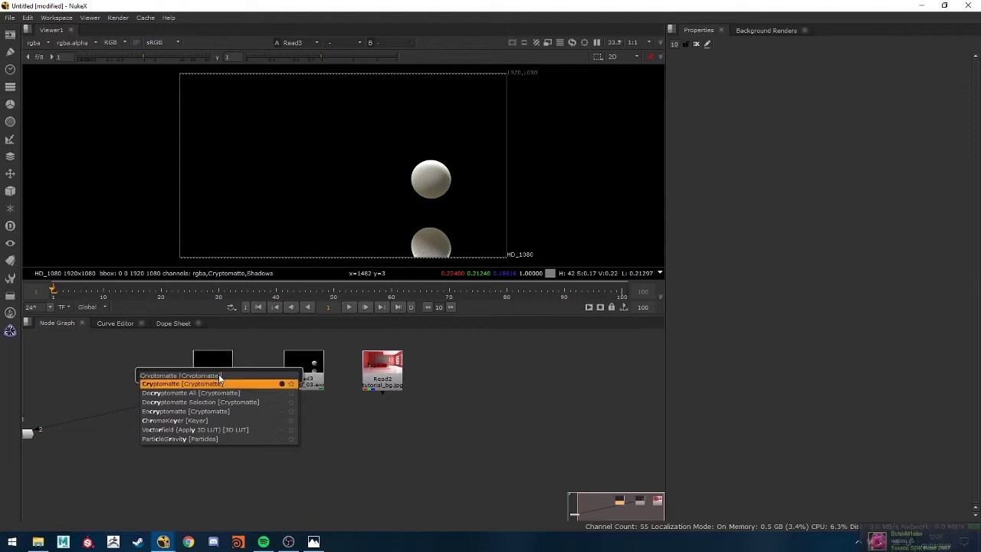
{"action": "key", "text": "Return"}
{"action": "key", "text": "1"}
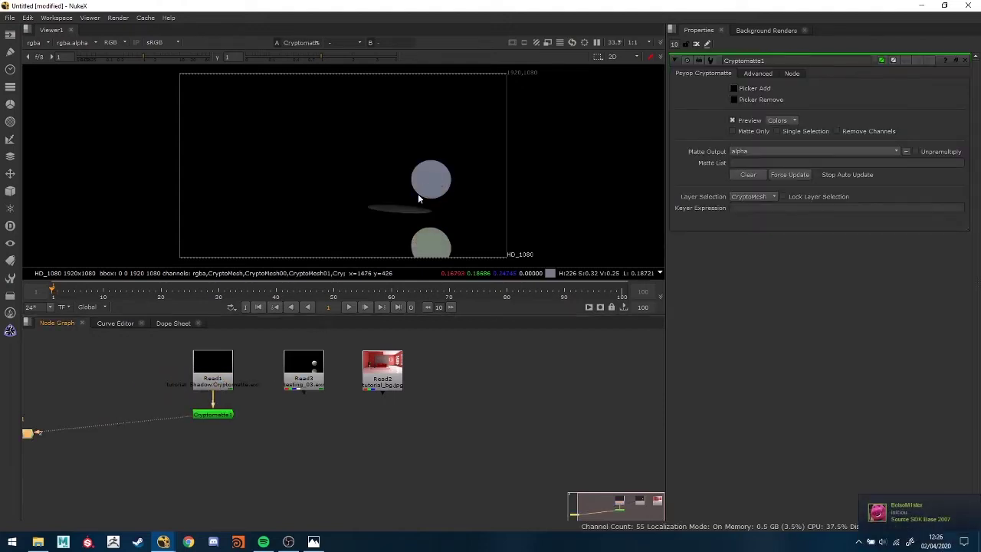
Step: Add the upper sphere to Cryptomatte1's matte list with the picker and check its matte in the alpha channel
{"action": "left_click", "coordinate": [736, 89]}
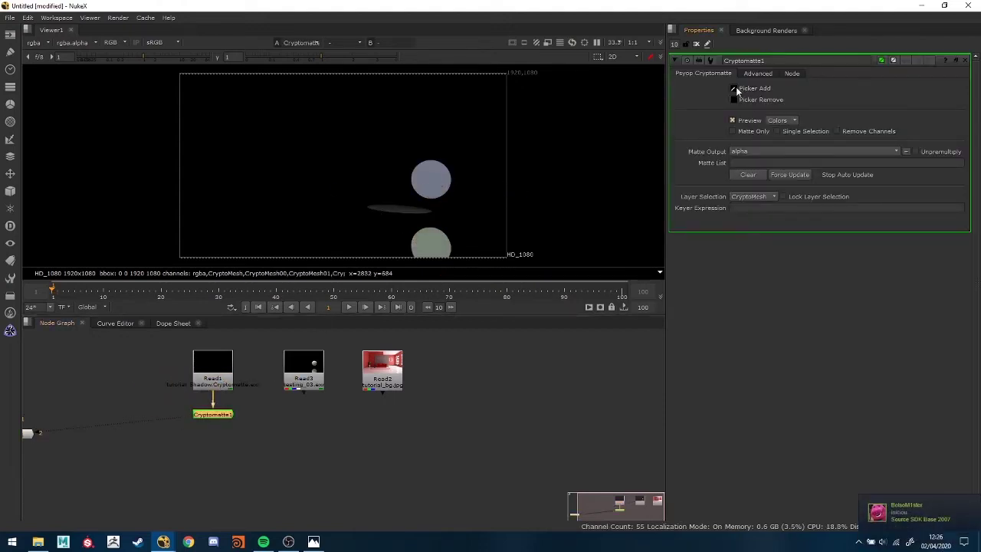
{"action": "left_click", "coordinate": [441, 190], "text": "ctrl"}
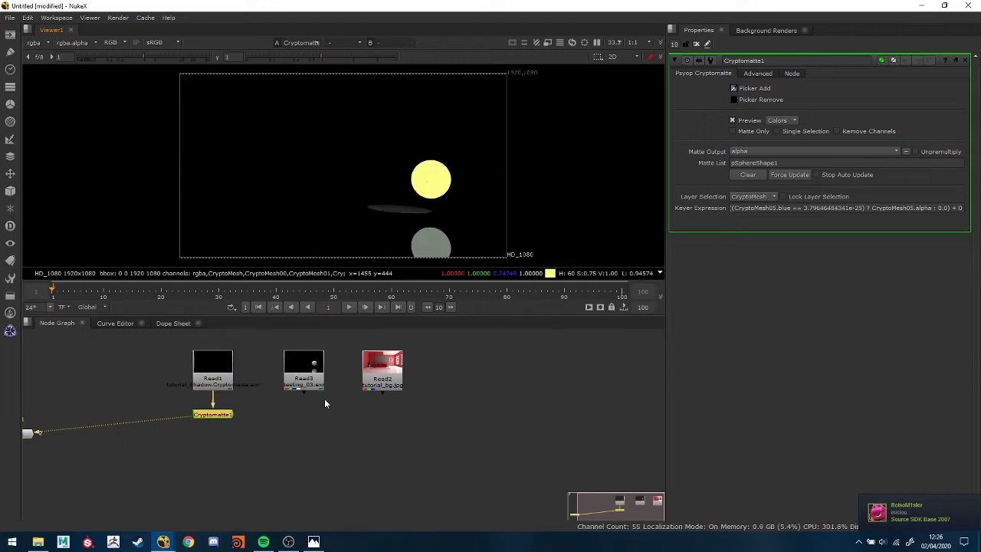
{"action": "left_click_drag", "start_coordinate": [161, 336], "coordinate": [256, 425]}
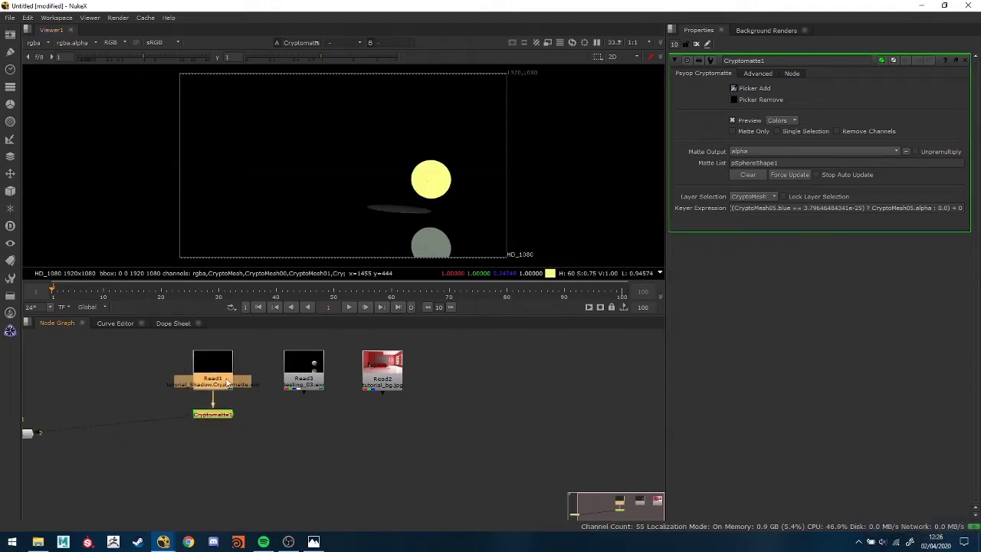
{"action": "left_click_drag", "start_coordinate": [213, 368], "coordinate": [171, 366]}
{"action": "key", "text": "a"}
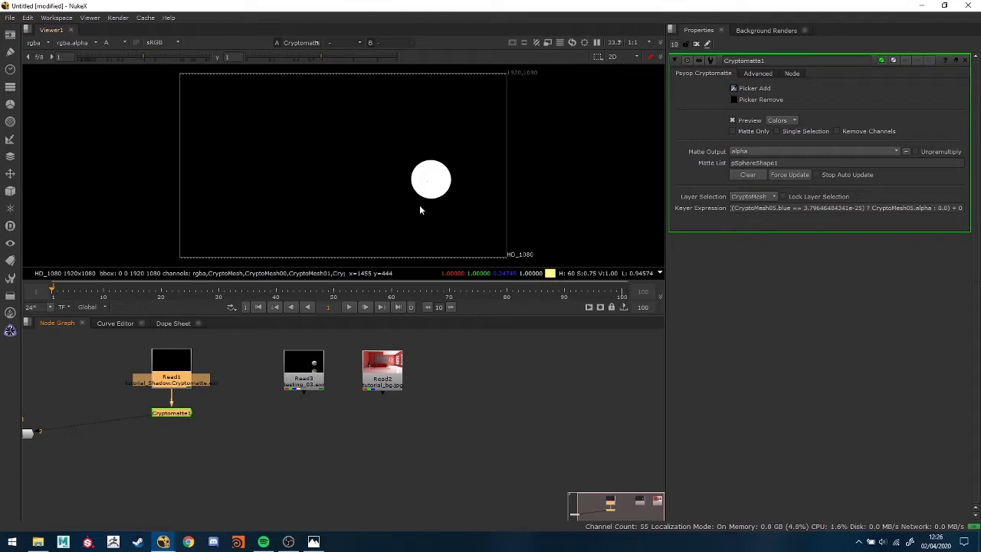
{"action": "key", "text": "a"}
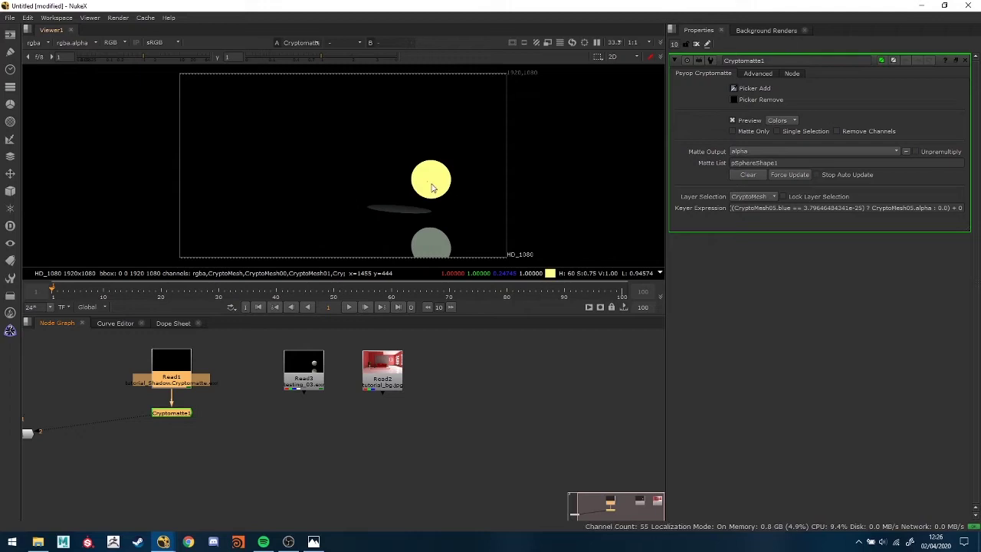
Step: Remove the upper sphere from Cryptomatte1's matte list with Picker Remove
{"action": "left_click", "coordinate": [733, 100]}
{"action": "left_click", "coordinate": [442, 178], "text": "ctrl"}
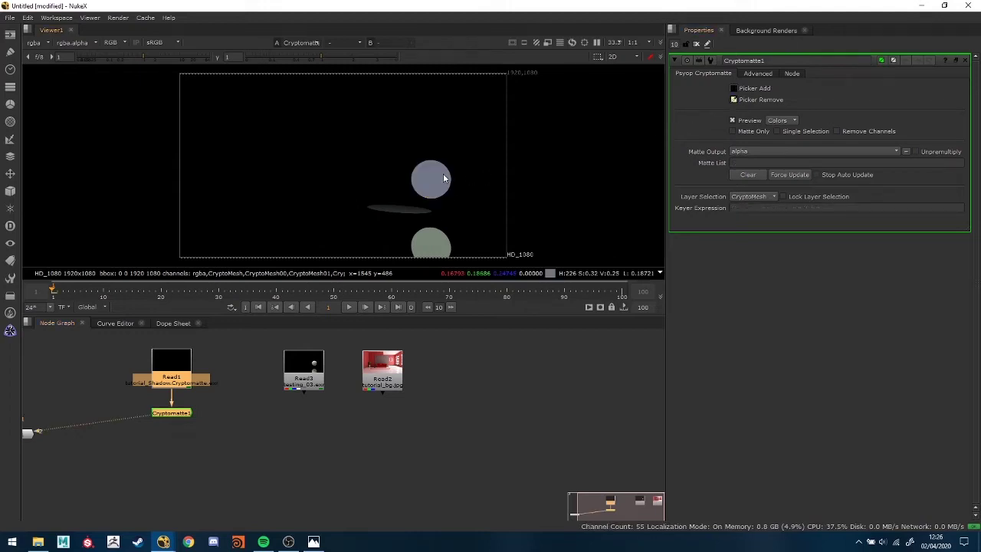
{"action": "left_click_drag", "start_coordinate": [134, 343], "coordinate": [228, 458]}
Step: Merge testing_03.exr over tutorial_bg.jpg, with the A connection bent neatly through a dot, and view the composite
{"action": "left_click_drag", "start_coordinate": [314, 383], "coordinate": [298, 379]}
{"action": "left_click", "coordinate": [388, 376]}
{"action": "key", "text": "2"}
{"action": "left_click", "coordinate": [300, 364]}
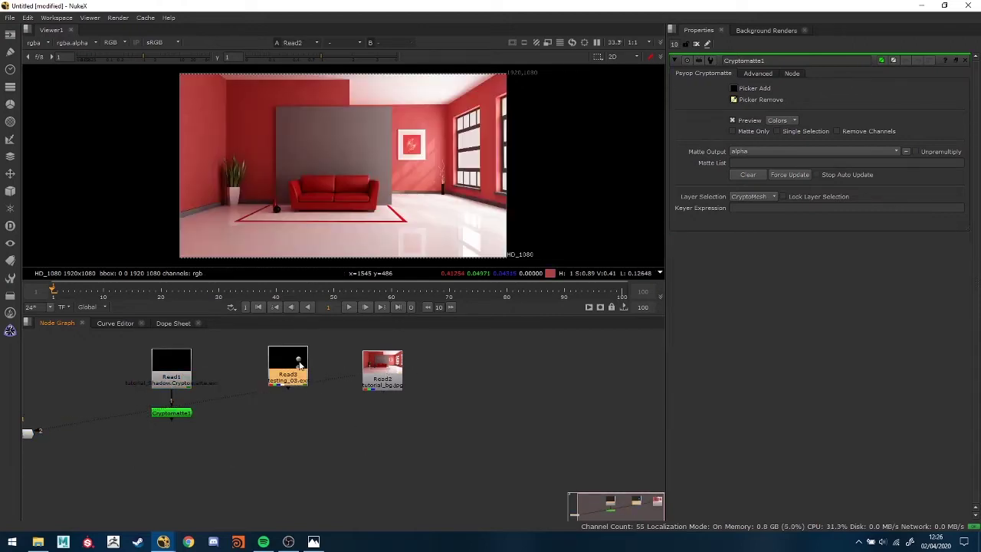
{"action": "key", "text": "2"}
{"action": "key", "text": "m"}
{"action": "left_click_drag", "start_coordinate": [387, 444], "coordinate": [299, 389]}
{"action": "left_click_drag", "start_coordinate": [345, 423], "coordinate": [283, 457], "text": "ctrl"}
{"action": "left_click_drag", "start_coordinate": [402, 382], "coordinate": [406, 382]}
{"action": "left_click", "coordinate": [401, 458]}
{"action": "key", "text": "1"}
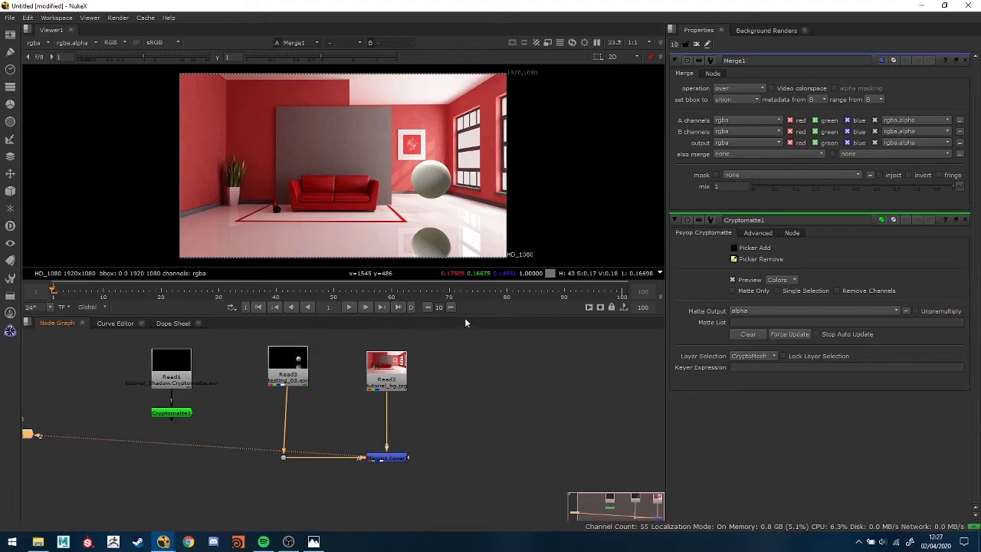
Step: Enlarge the viewer and inspect the sphere, its floor reflection and its shadow area in the merged composite
{"action": "left_click_drag", "start_coordinate": [464, 316], "coordinate": [464, 359]}
{"action": "scroll", "coordinate": [430, 258], "scroll_direction": "up", "scroll_amount": 1}
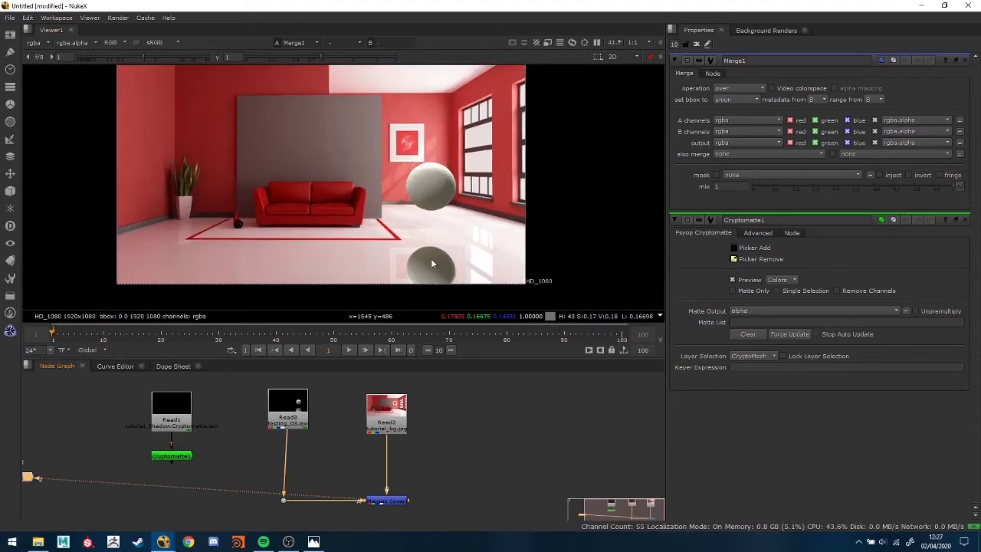
{"action": "scroll", "coordinate": [431, 258], "scroll_direction": "up", "scroll_amount": 1}
{"action": "left_click_drag", "start_coordinate": [302, 412], "coordinate": [297, 412]}
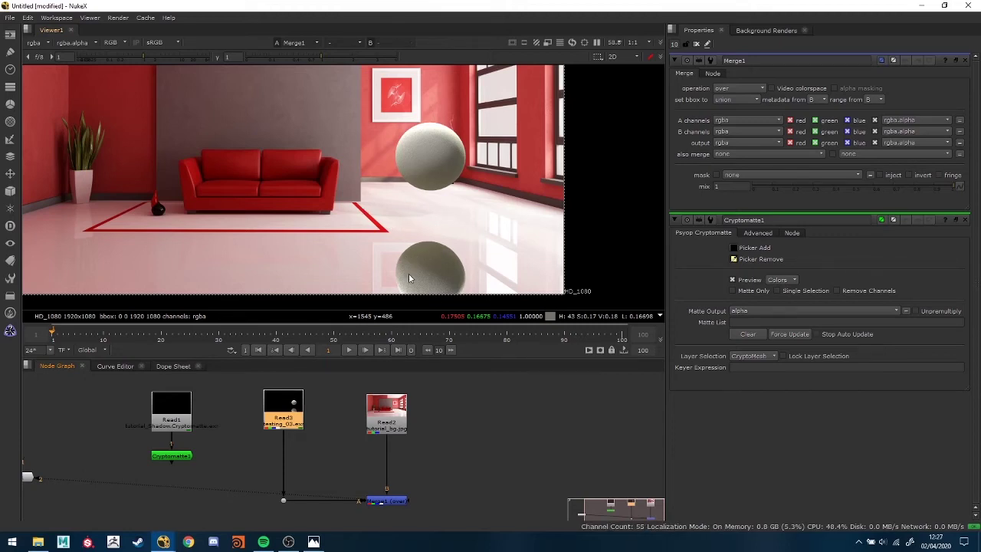
{"action": "left_click_drag", "start_coordinate": [375, 413], "coordinate": [379, 406]}
{"action": "left_click_drag", "start_coordinate": [277, 416], "coordinate": [278, 411]}
{"action": "left_click_drag", "start_coordinate": [399, 414], "coordinate": [394, 414]}
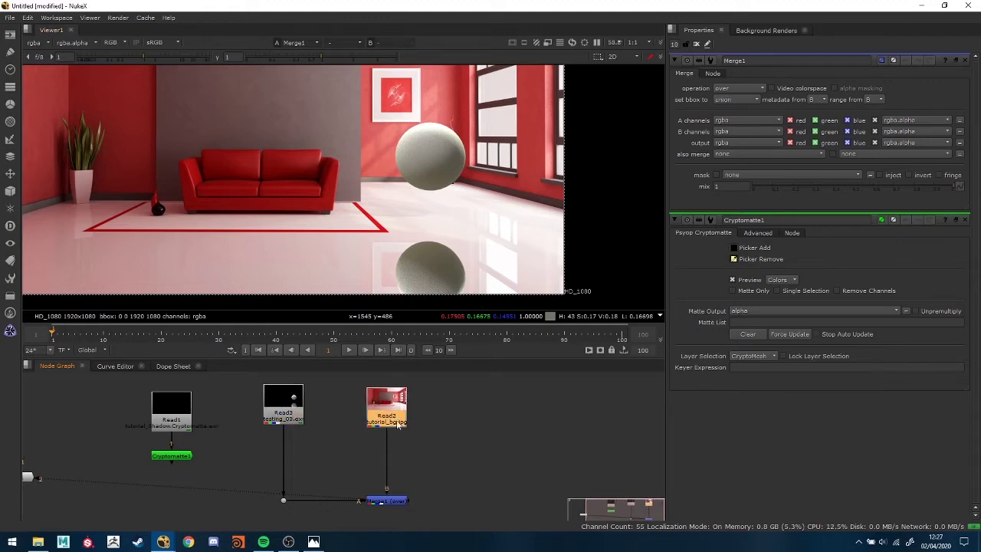
Step: Select Read1 together with Cryptomatte1 and reposition the pair beside the merge nodes in the node graph
{"action": "middle_click_drag", "start_coordinate": [407, 446], "coordinate": [460, 424]}
{"action": "middle_click_drag", "start_coordinate": [279, 408], "coordinate": [343, 395]}
{"action": "middle_click_drag", "start_coordinate": [261, 392], "coordinate": [263, 413]}
{"action": "scroll", "coordinate": [264, 413], "scroll_direction": "down", "scroll_amount": 1}
{"action": "left_click_drag", "start_coordinate": [271, 388], "coordinate": [328, 455]}
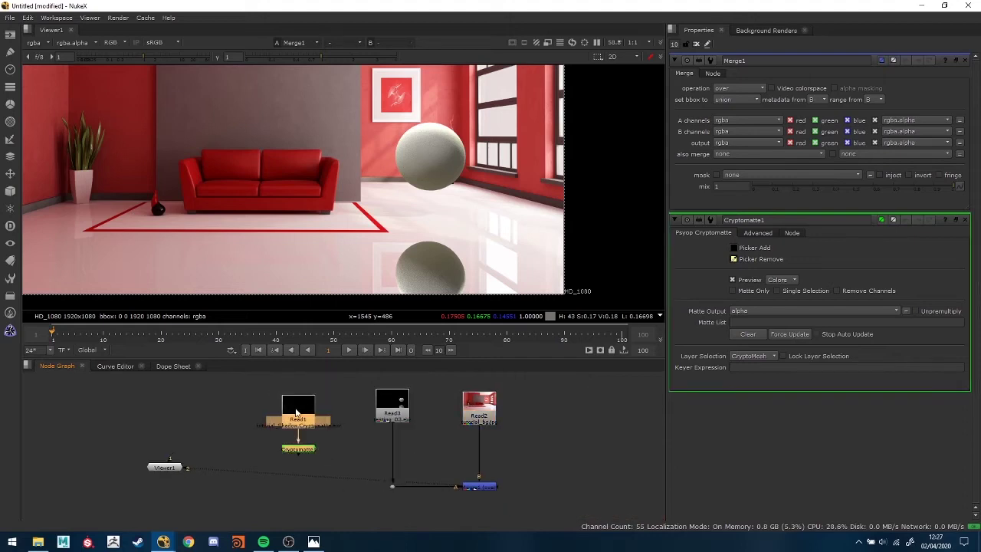
{"action": "left_click_drag", "start_coordinate": [296, 412], "coordinate": [294, 397]}
Step: View Cryptomatte1 and add the upper sphere to its matte list with Picker Add
{"action": "left_click", "coordinate": [306, 434]}
{"action": "key", "text": "1"}
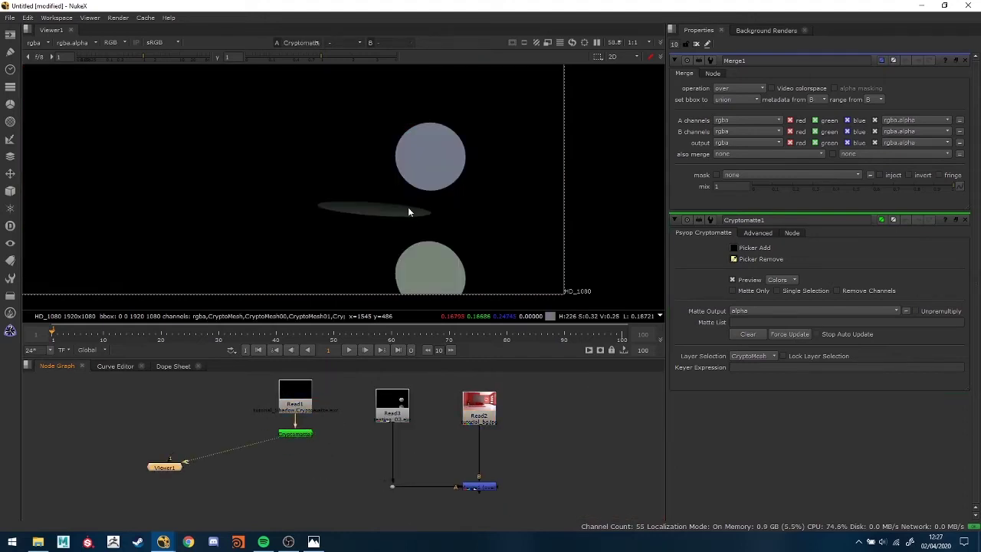
{"action": "double_click", "coordinate": [305, 435]}
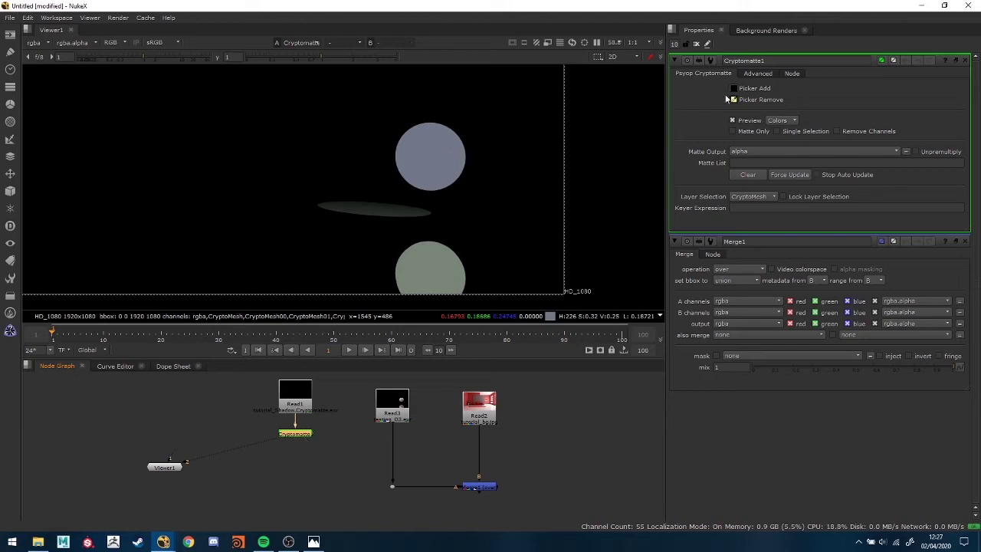
{"action": "left_click", "coordinate": [446, 156], "text": "ctrl"}
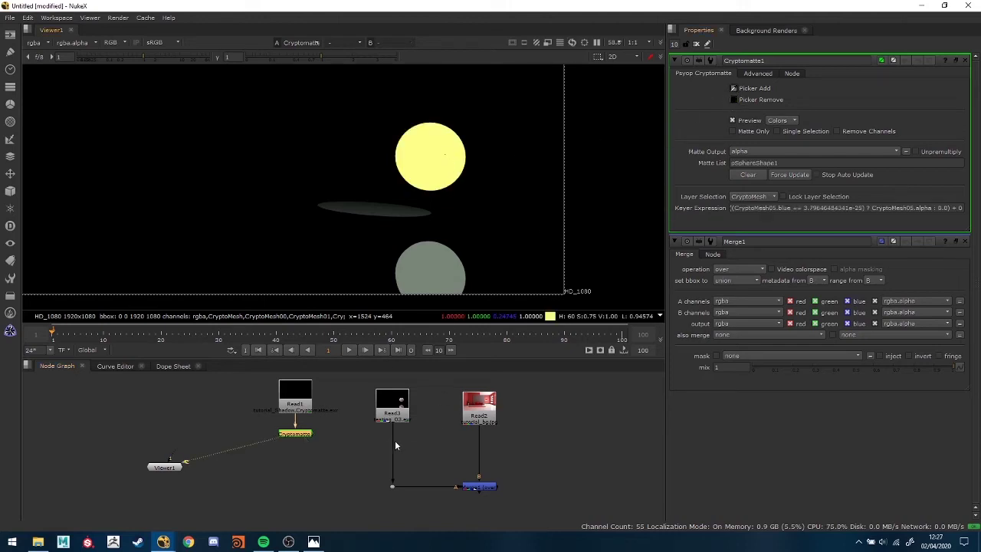
Step: Create a Copy node that takes its A input from Cryptomatte1 and its B input from Read3, copying rgba.alpha to rgba.alpha
{"action": "left_click", "coordinate": [400, 414]}
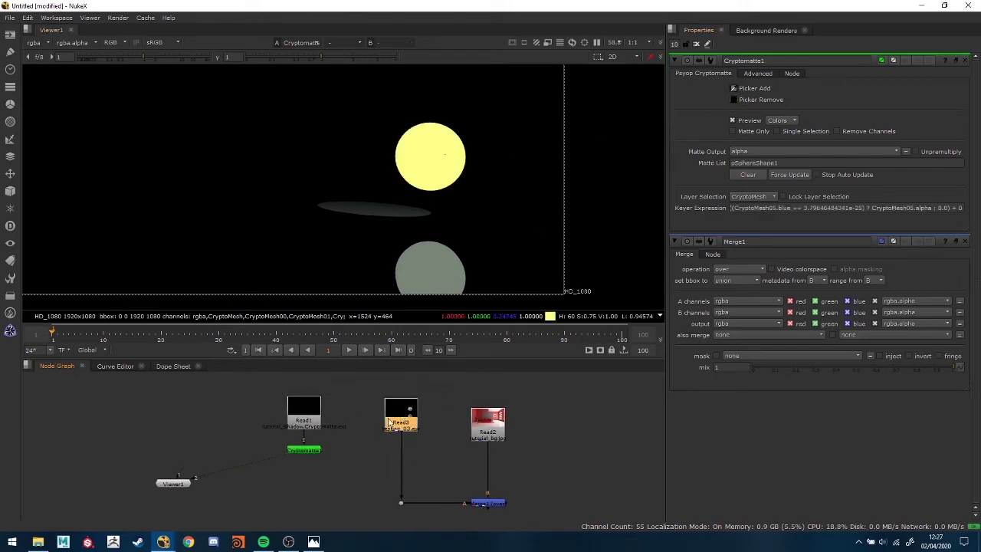
{"action": "left_click_drag", "start_coordinate": [263, 392], "coordinate": [341, 470]}
{"action": "left_click", "coordinate": [318, 449]}
{"action": "left_click", "coordinate": [351, 449]}
{"action": "left_click", "coordinate": [316, 449]}
{"action": "key", "text": "k"}
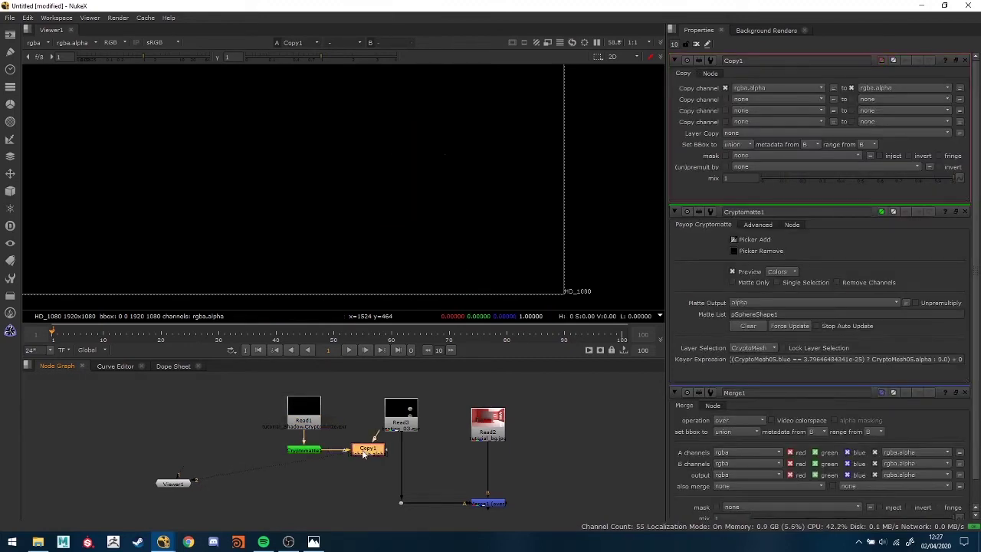
Step: View Cryptomatte1's alpha channel to check the sphere matte, and return to the colour display
{"action": "left_click", "coordinate": [313, 452]}
{"action": "key", "text": "1"}
{"action": "key", "text": "a"}
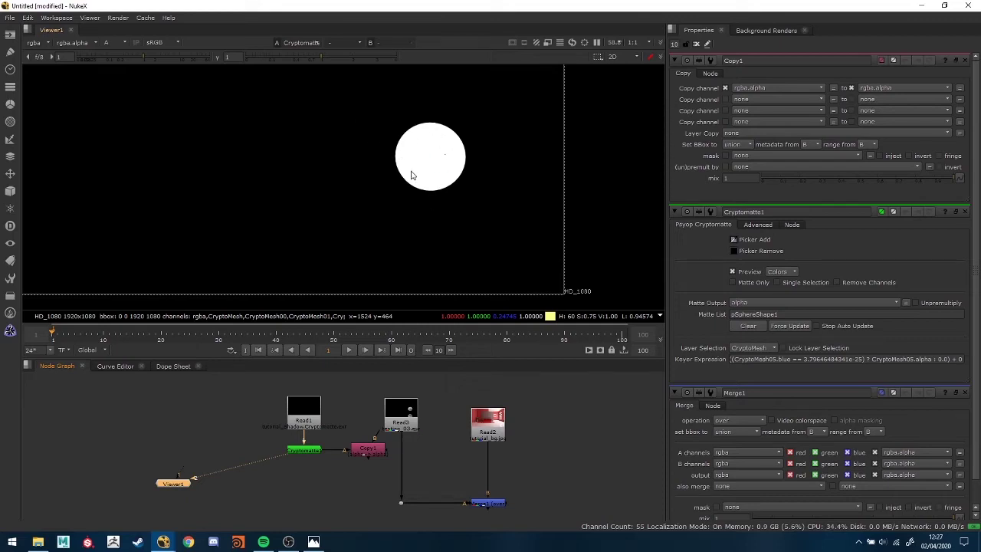
{"action": "key", "text": "a"}
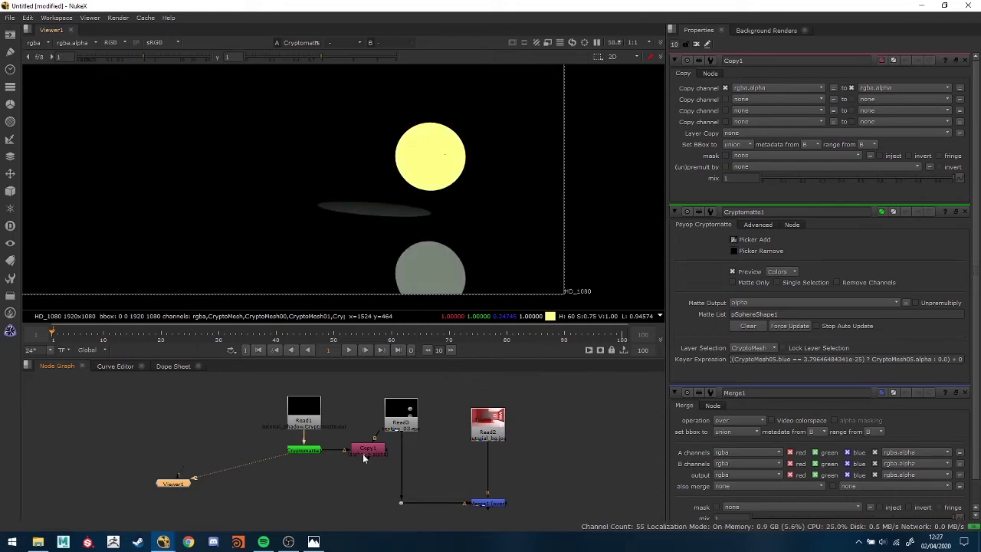
Step: Insert the Copy node into the pipe beneath Read3 and add a Premult node directly below it
{"action": "left_click_drag", "start_coordinate": [365, 454], "coordinate": [397, 456]}
{"action": "key", "text": "Tab"}
{"action": "type", "text": "premult"}
{"action": "key", "text": "Return"}
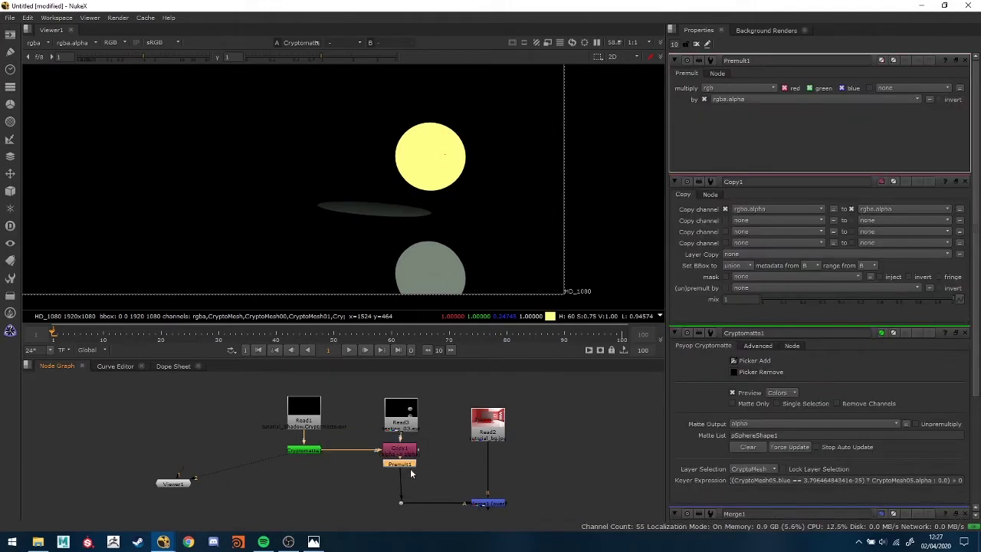
{"action": "left_click_drag", "start_coordinate": [408, 468], "coordinate": [409, 472]}
Step: Compare Read3's render with the Premult output in the viewer, checking the Premult's alpha and colour channels
{"action": "left_click", "coordinate": [407, 426]}
{"action": "key", "text": "1"}
{"action": "left_click", "coordinate": [414, 472]}
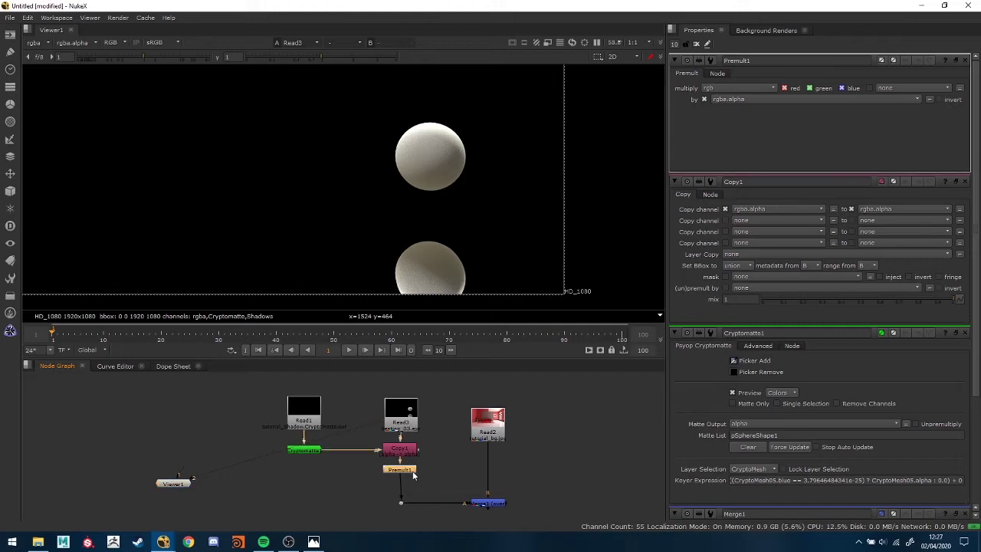
{"action": "key", "text": "1"}
{"action": "key", "text": "a"}
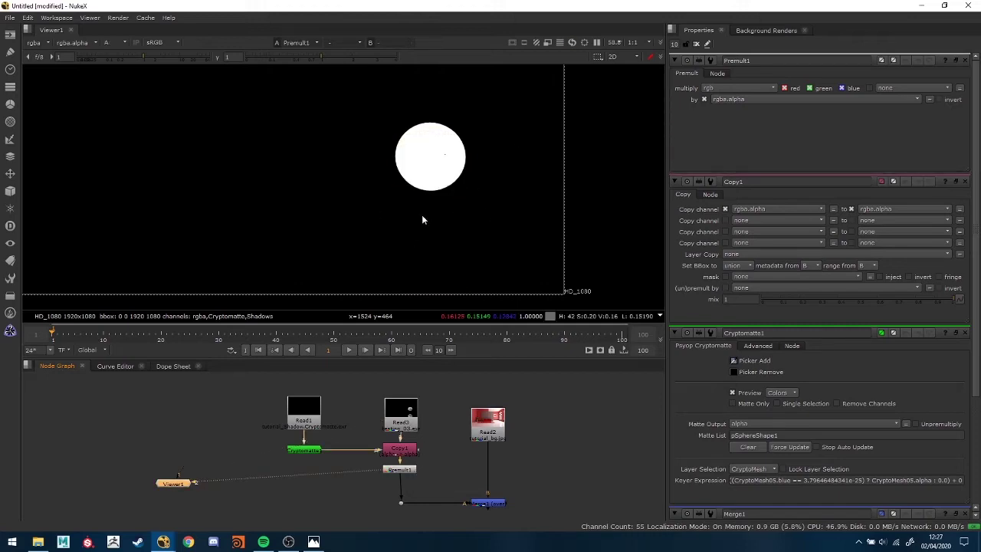
{"action": "key", "text": "a"}
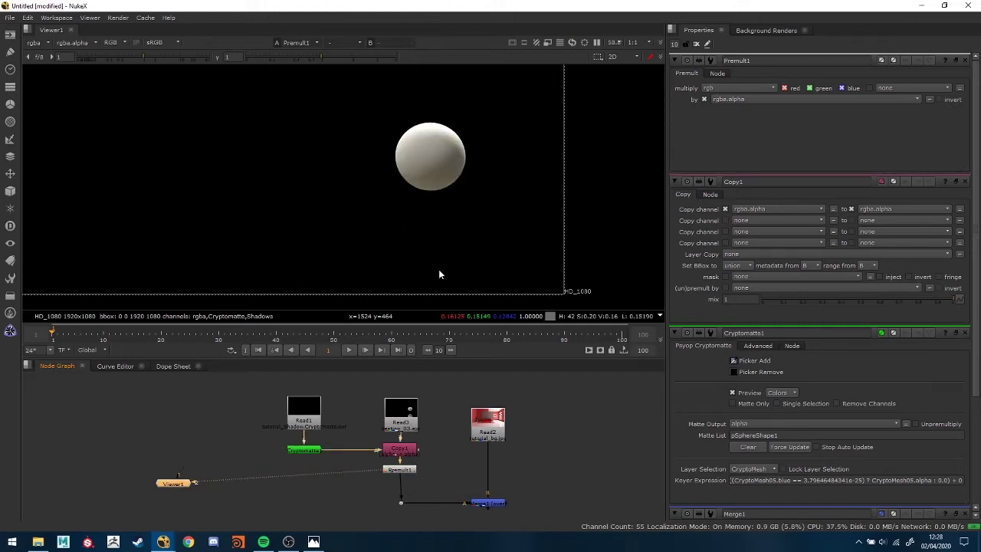
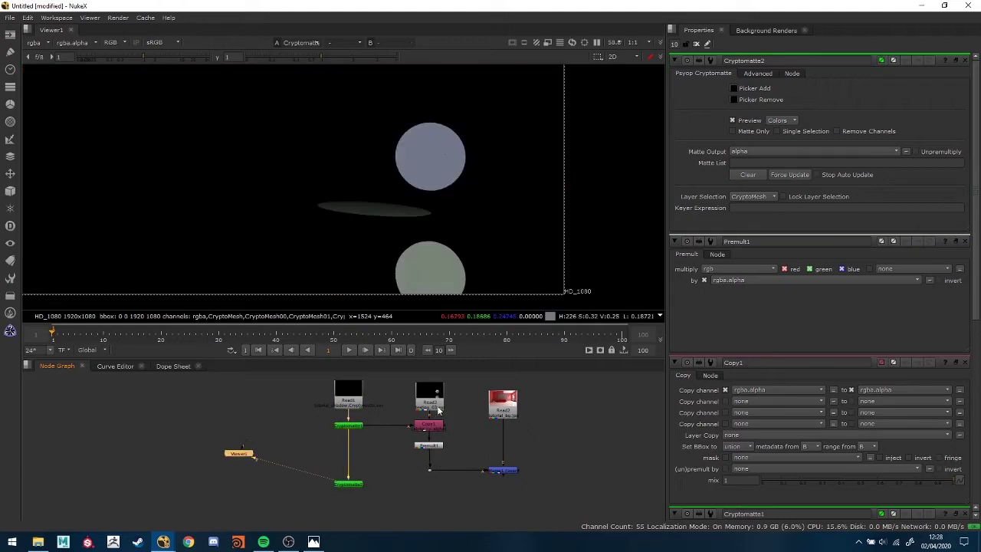
Step: Add the floor plane pPlaneShape1 to Cryptomatte2's matte by picking the shadow, and tidy the Cryptomatte2 and viewer nodes
{"action": "left_click", "coordinate": [734, 88]}
{"action": "left_click", "coordinate": [377, 209], "text": "ctrl"}
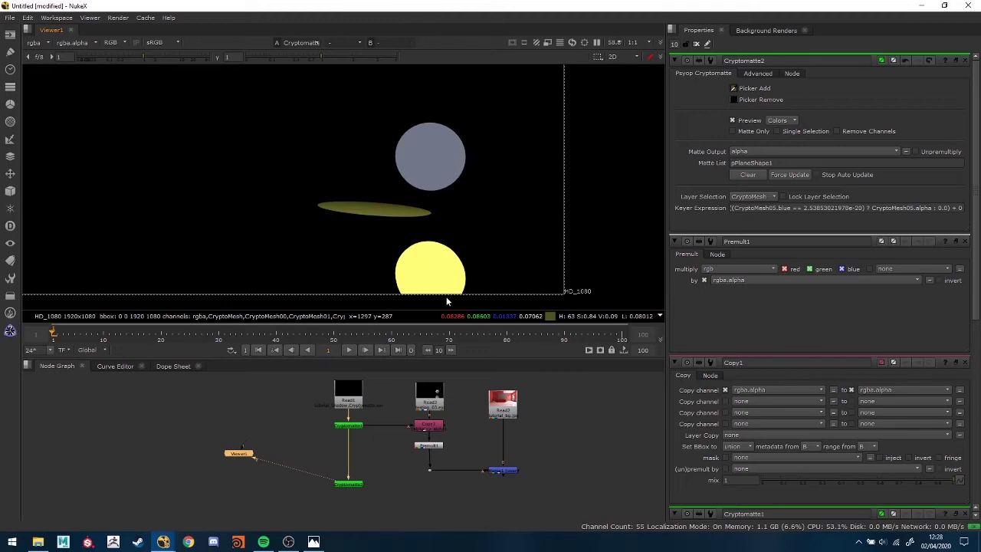
{"action": "left_click_drag", "start_coordinate": [354, 486], "coordinate": [355, 482]}
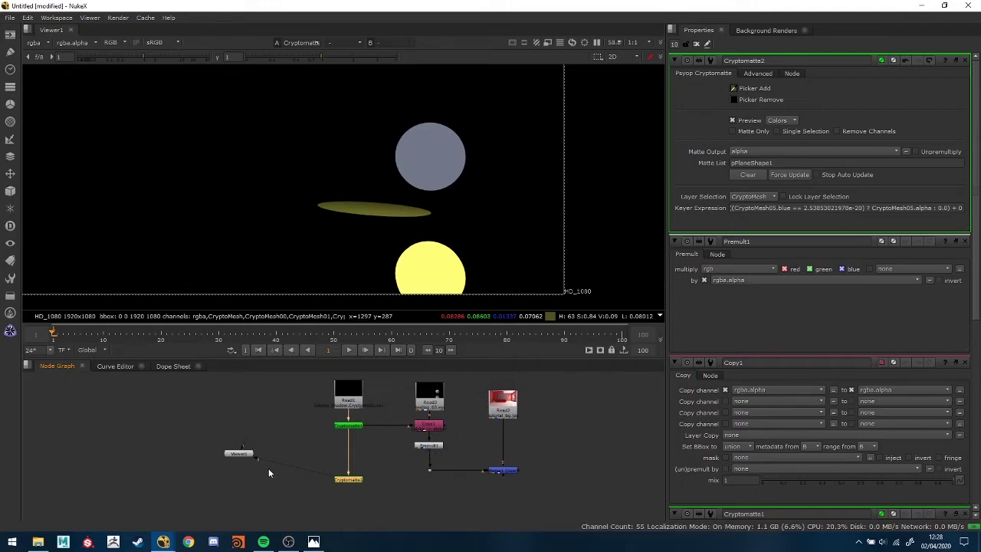
{"action": "left_click_drag", "start_coordinate": [247, 452], "coordinate": [243, 483]}
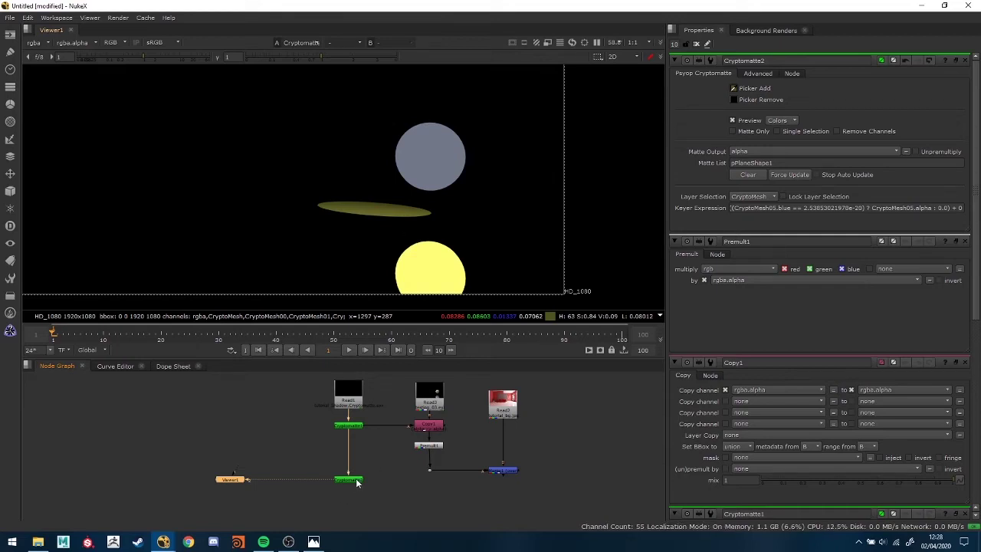
{"action": "left_click_drag", "start_coordinate": [356, 483], "coordinate": [358, 475]}
{"action": "middle_click_drag", "start_coordinate": [296, 504], "coordinate": [314, 488]}
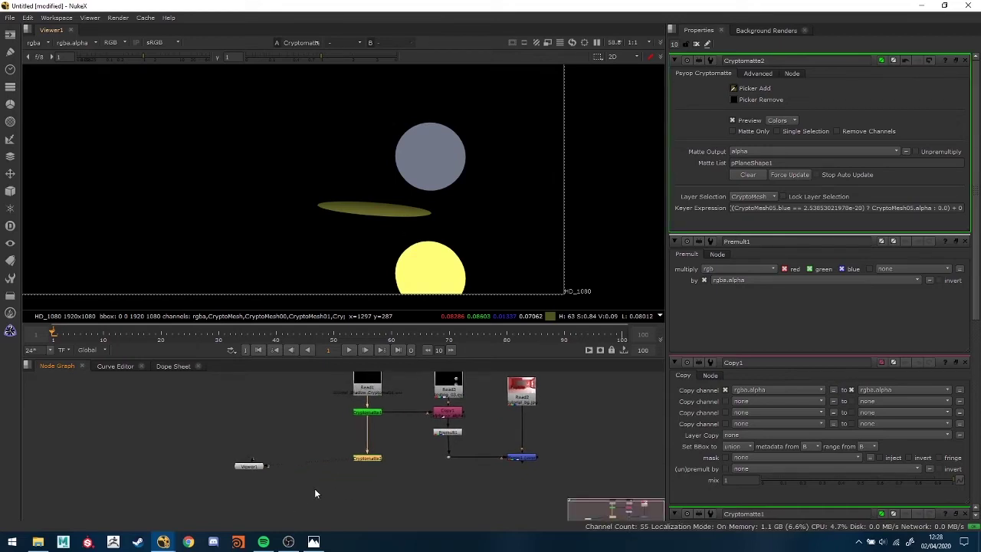
Step: Create an unconnected RotoPaint node and draw a closed Bezier shape around the shadow ellipse
{"action": "left_click", "coordinate": [311, 490]}
{"action": "key", "text": "p"}
{"action": "left_click_drag", "start_coordinate": [301, 496], "coordinate": [293, 498]}
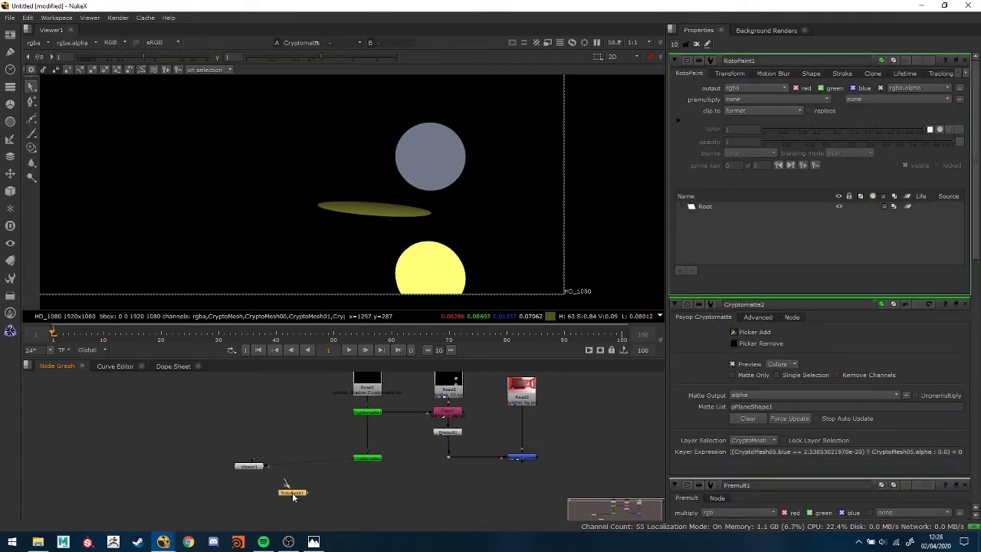
{"action": "key", "text": "v"}
{"action": "left_click", "coordinate": [300, 222]}
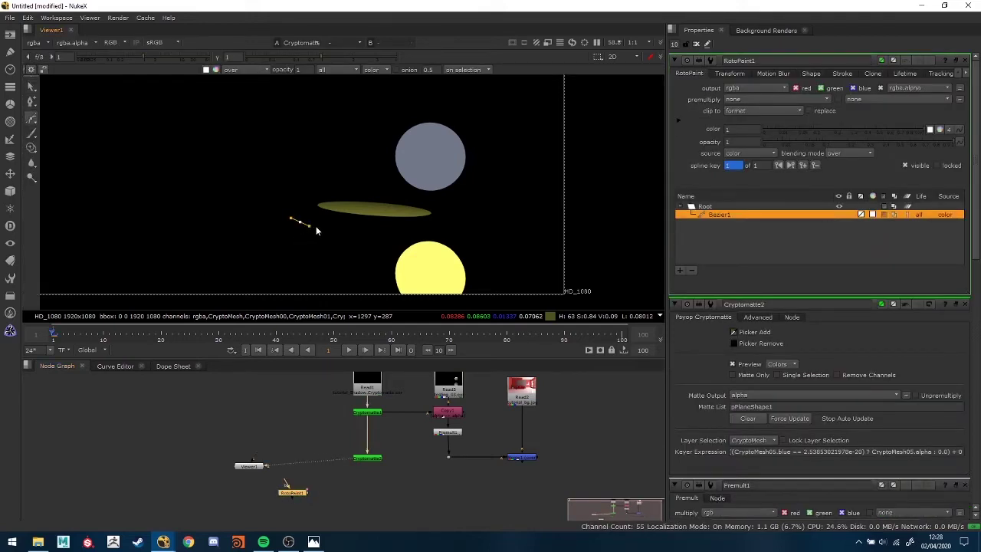
{"action": "left_click_drag", "start_coordinate": [432, 227], "coordinate": [449, 220]}
{"action": "left_click", "coordinate": [440, 203]}
{"action": "left_click", "coordinate": [348, 187]}
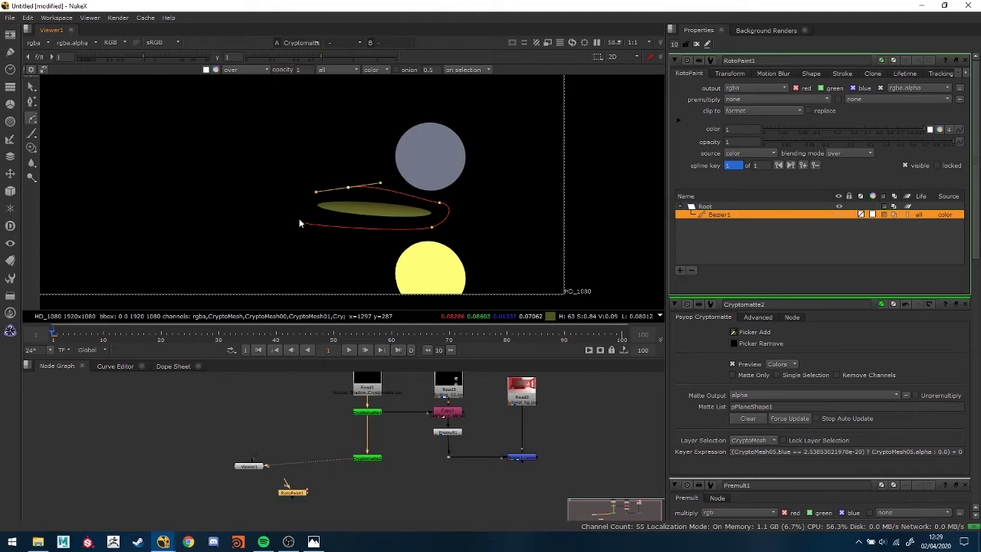
{"action": "left_click", "coordinate": [300, 222]}
Step: Adjust the Bezier's points so the outline follows the shadow ellipse more closely
{"action": "left_click_drag", "start_coordinate": [346, 192], "coordinate": [336, 191]}
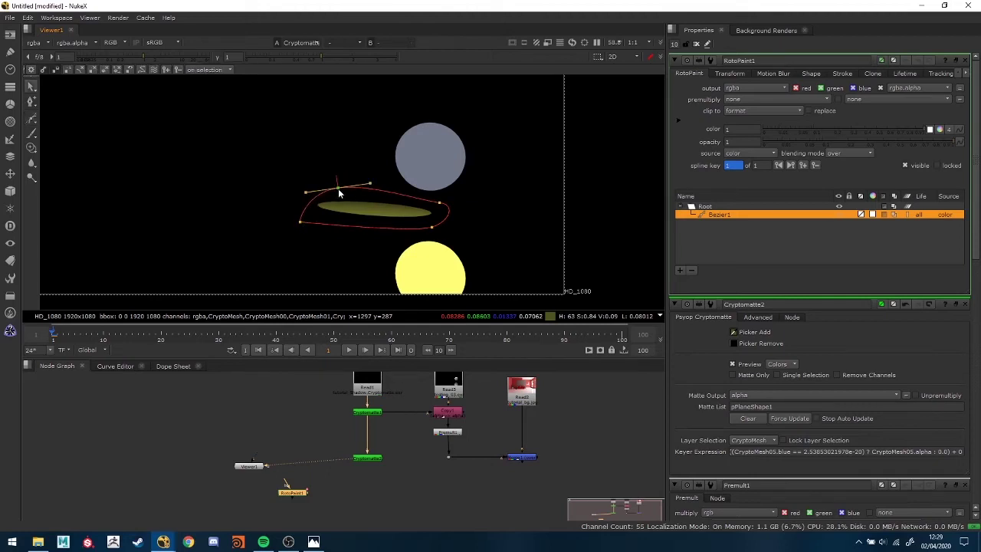
{"action": "left_click", "coordinate": [431, 228]}
{"action": "left_click_drag", "start_coordinate": [300, 223], "coordinate": [316, 226]}
{"action": "key", "text": "z"}
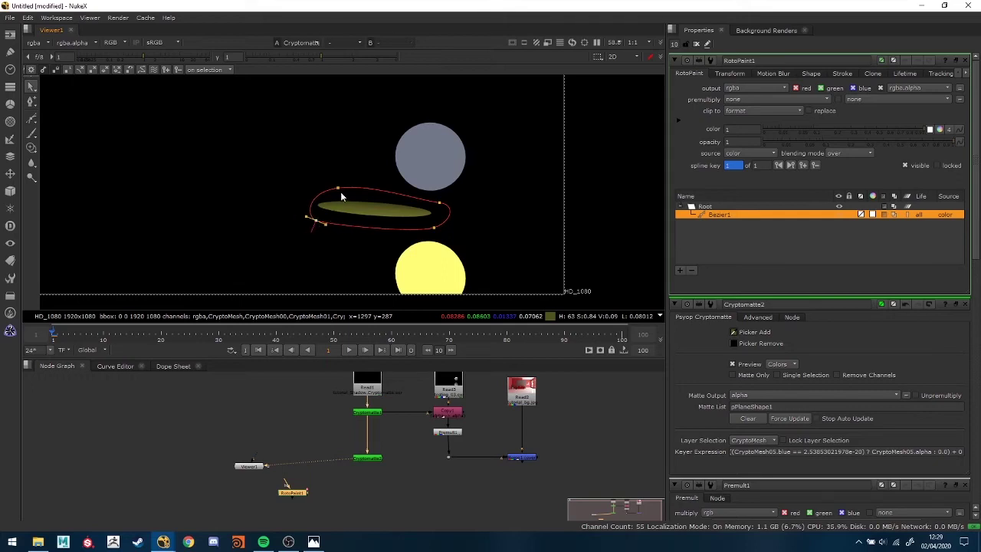
{"action": "left_click", "coordinate": [441, 204]}
{"action": "left_click_drag", "start_coordinate": [455, 205], "coordinate": [435, 205]}
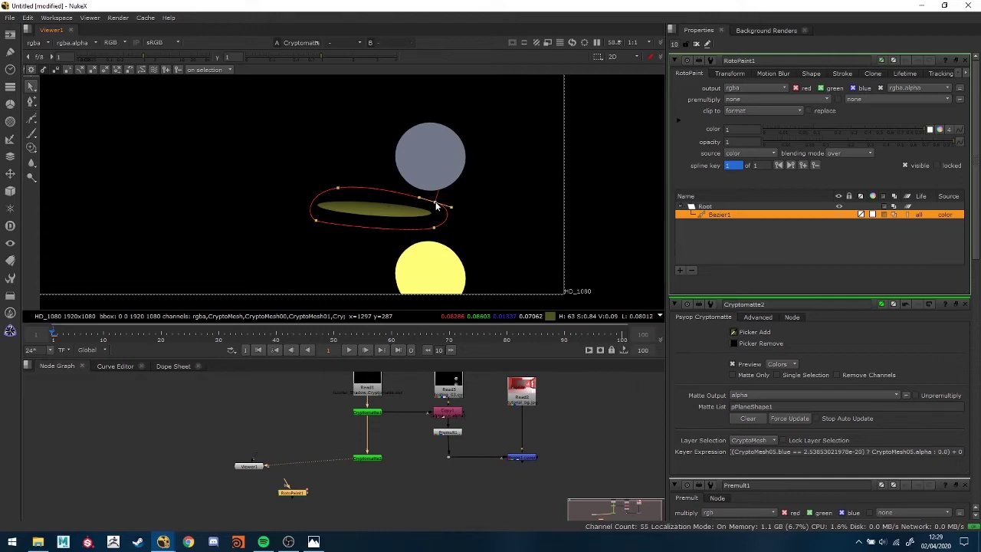
Step: Add a Merge node with RotoPaint1 as input A and Cryptomatte2 as input B, and set its operation to mask
{"action": "left_click_drag", "start_coordinate": [302, 494], "coordinate": [368, 493]}
{"action": "key", "text": "m"}
{"action": "mouse_move", "coordinate": [355, 480]}
{"action": "left_mouse_down"}
{"action": "mouse_move", "coordinate": [366, 459]}
{"action": "mouse_move", "coordinate": [368, 492]}
{"action": "left_mouse_up"}
{"action": "left_click", "coordinate": [741, 90]}
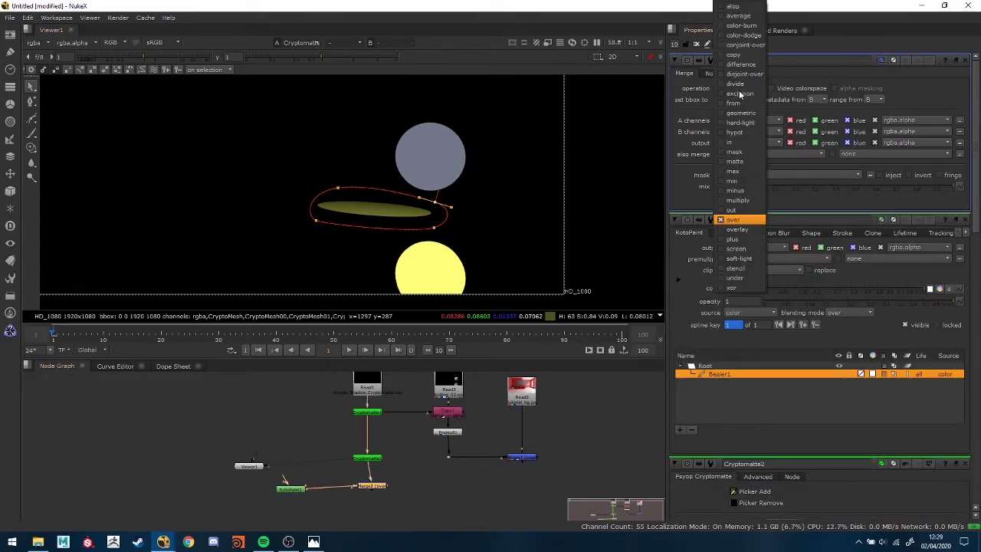
{"action": "left_click", "coordinate": [734, 152]}
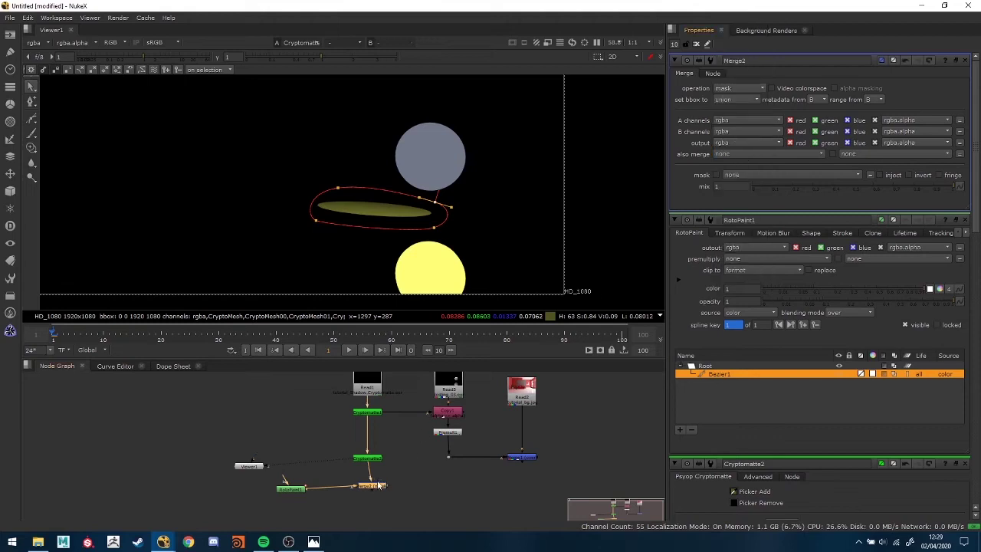
Step: View Merge2's colour and alpha output and compare it with Cryptomatte2's alpha matte
{"action": "key", "text": "1"}
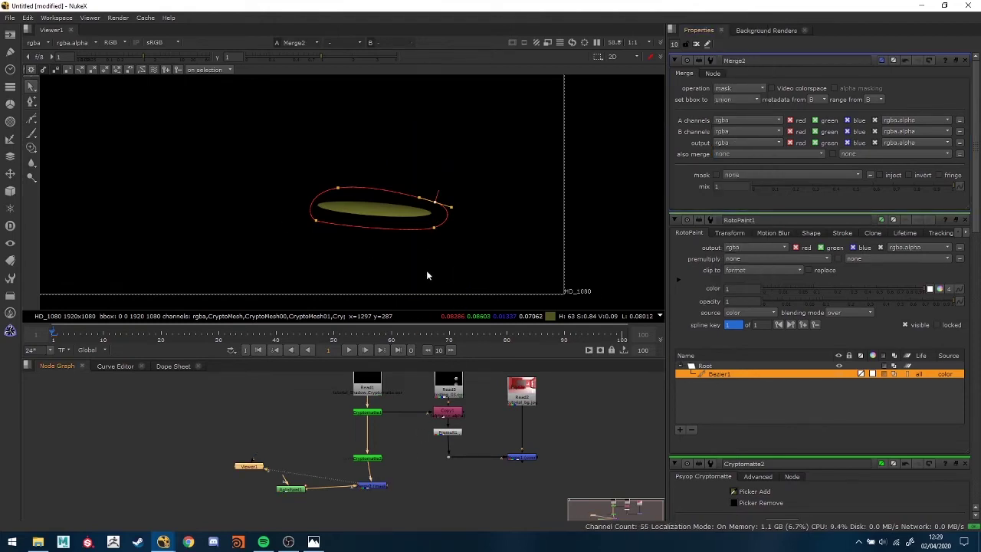
{"action": "key", "text": "a"}
{"action": "key", "text": "a"}
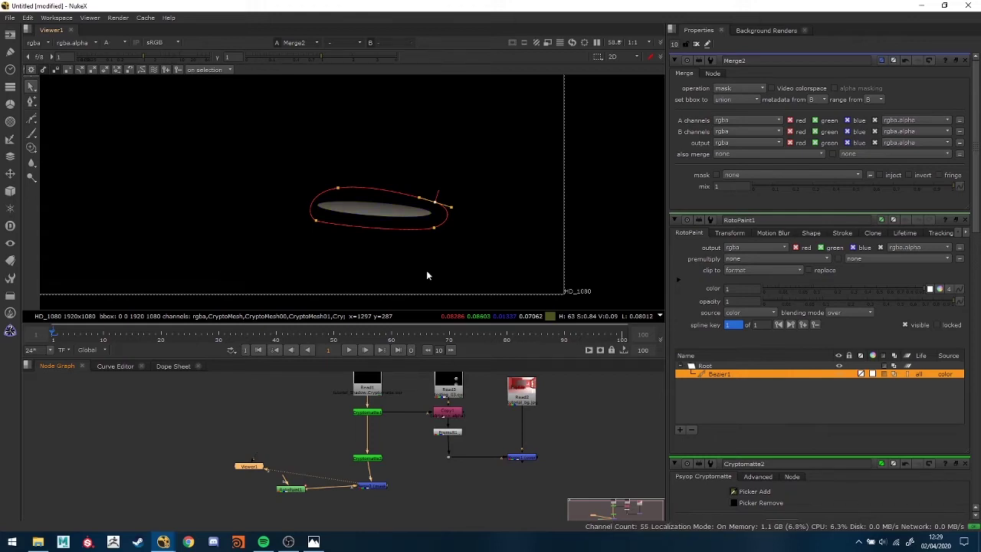
{"action": "left_click", "coordinate": [361, 491]}
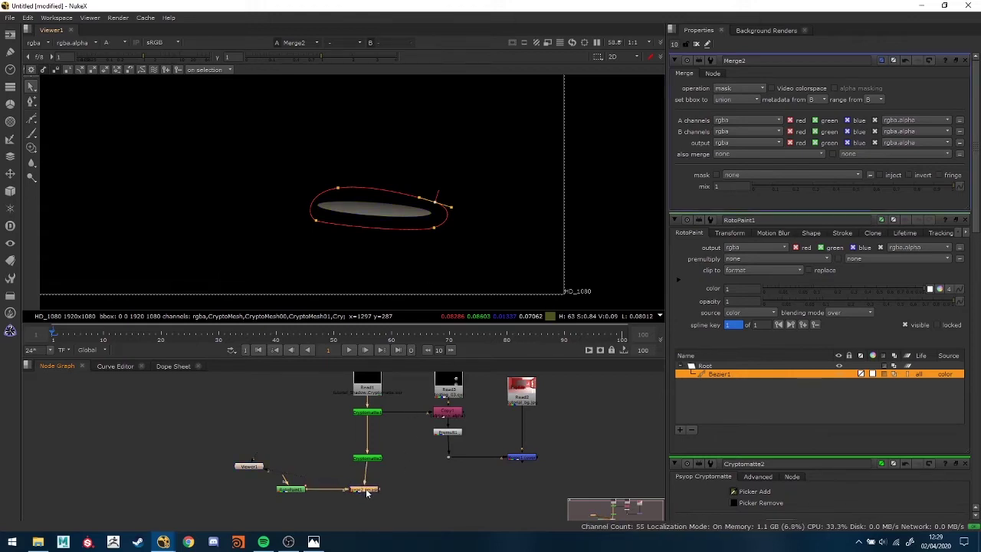
{"action": "left_click", "coordinate": [367, 457]}
{"action": "key", "text": "1"}
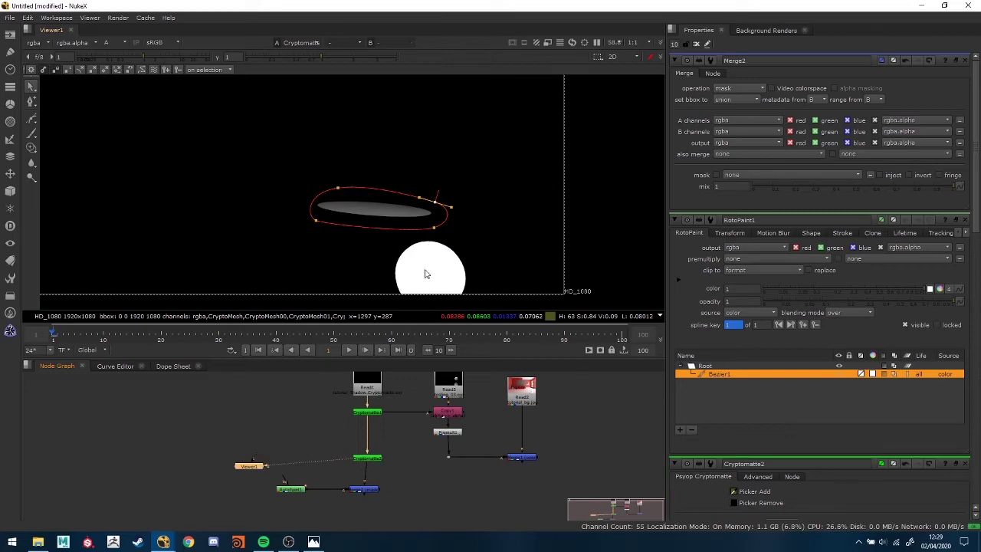
{"action": "key", "text": "a"}
Step: Move the whole Bezier shape down onto the reflected sphere and reshape its points to enclose the reflection
{"action": "left_click_drag", "start_coordinate": [310, 179], "coordinate": [453, 253]}
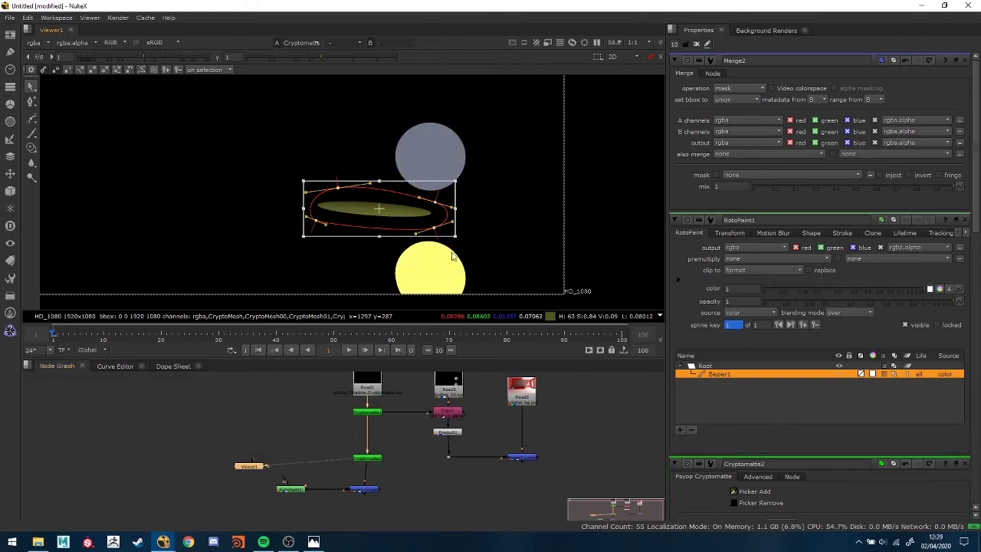
{"action": "left_click_drag", "start_coordinate": [392, 218], "coordinate": [429, 265]}
{"action": "left_click", "coordinate": [494, 182]}
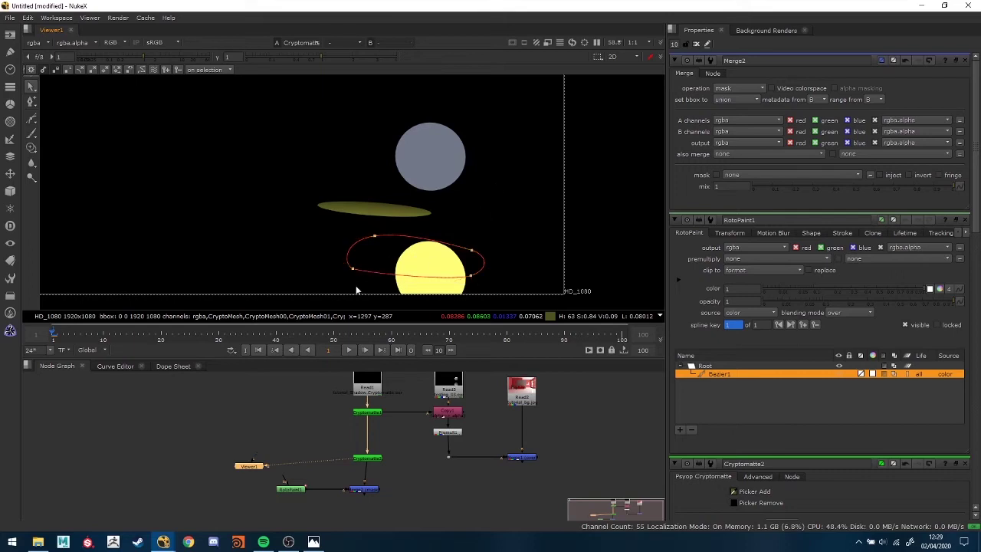
{"action": "left_click_drag", "start_coordinate": [353, 269], "coordinate": [370, 295]}
{"action": "left_click_drag", "start_coordinate": [472, 252], "coordinate": [483, 247]}
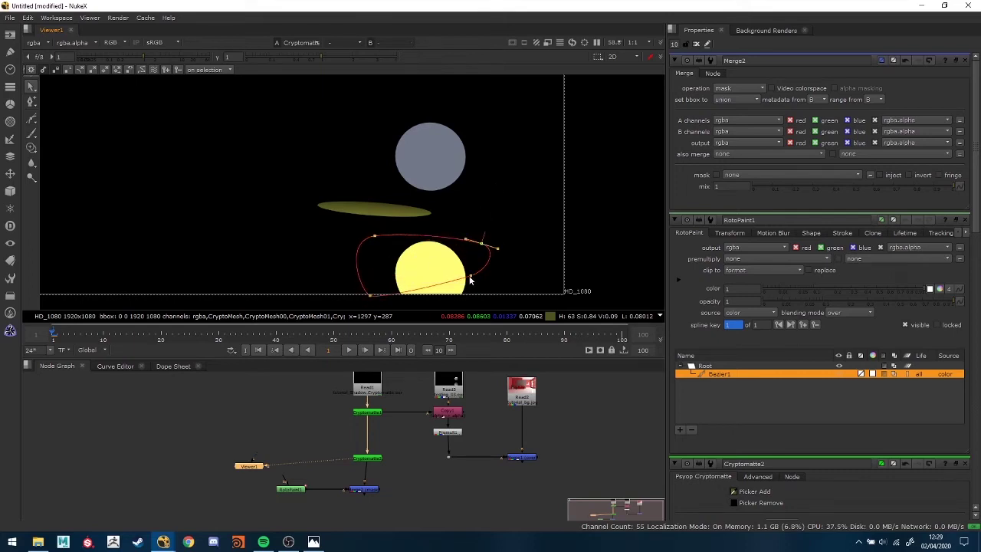
{"action": "left_click_drag", "start_coordinate": [470, 281], "coordinate": [475, 303]}
{"action": "left_click_drag", "start_coordinate": [479, 247], "coordinate": [481, 239]}
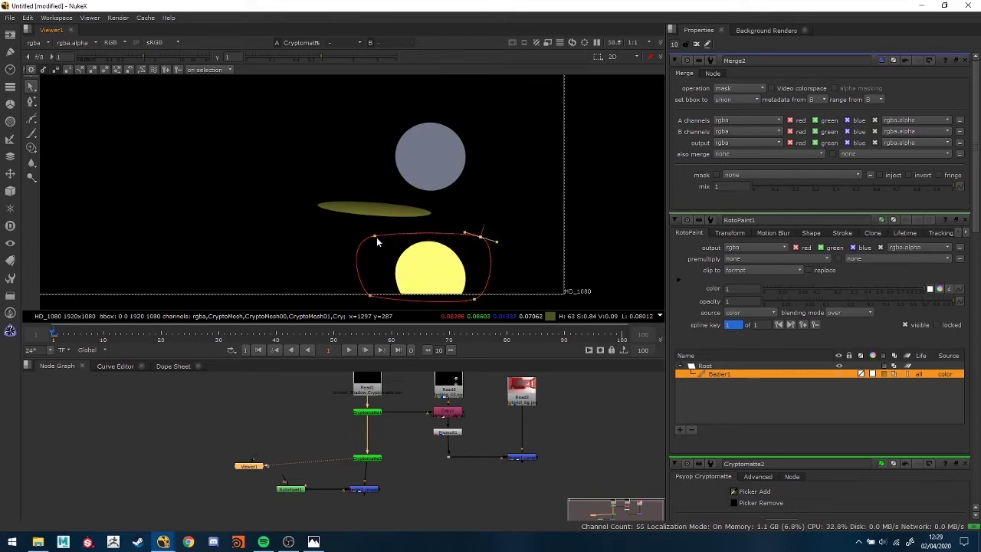
{"action": "left_click_drag", "start_coordinate": [376, 237], "coordinate": [379, 233]}
{"action": "middle_click_drag", "start_coordinate": [497, 268], "coordinate": [498, 259]}
Step: Align Merge2 beneath Cryptomatte2, check its colour and alpha output, and lower the Bezier's upper-left point slightly
{"action": "left_click_drag", "start_coordinate": [365, 490], "coordinate": [367, 489]}
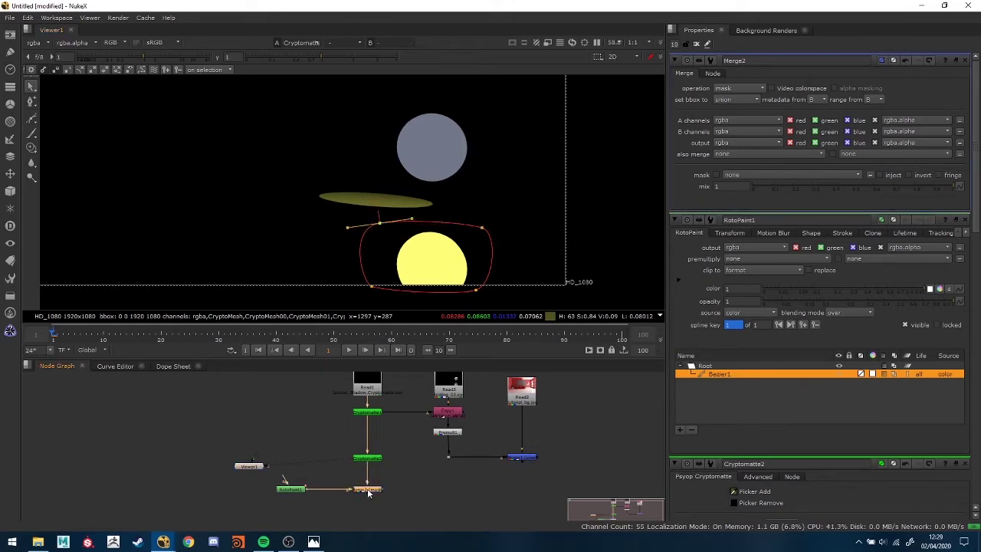
{"action": "key", "text": "1"}
{"action": "key", "text": "a"}
{"action": "key", "text": "a"}
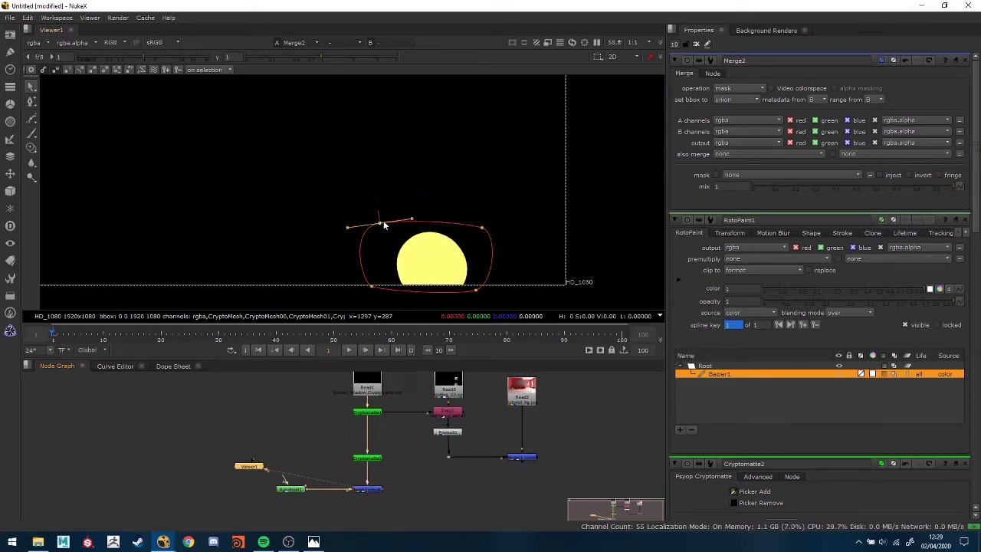
{"action": "left_click_drag", "start_coordinate": [384, 222], "coordinate": [384, 226]}
Step: Raise the Read1 and Read3 nodes and add a Copy node with Merge2 as input A and Read3 as input B
{"action": "middle_click_drag", "start_coordinate": [452, 389], "coordinate": [452, 416]}
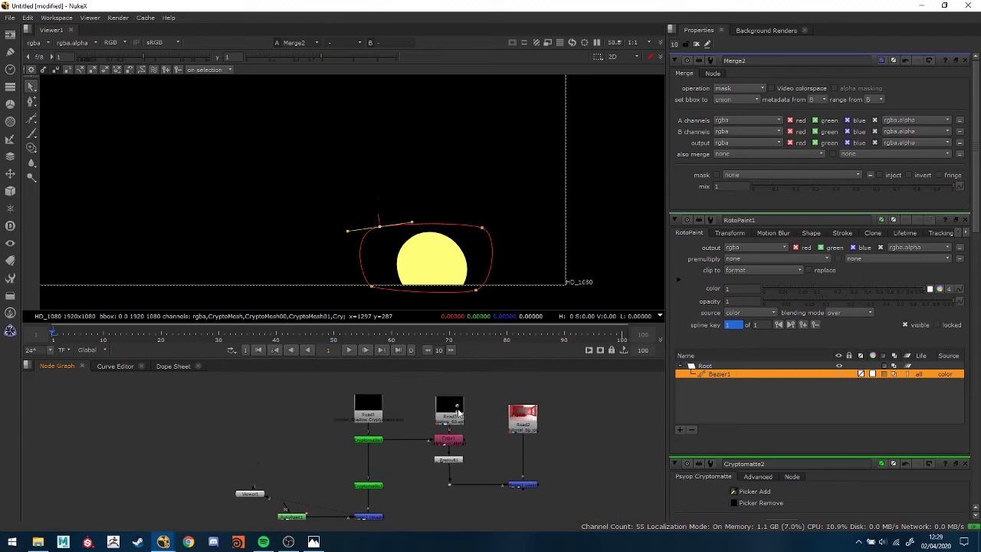
{"action": "left_click", "coordinate": [368, 403]}
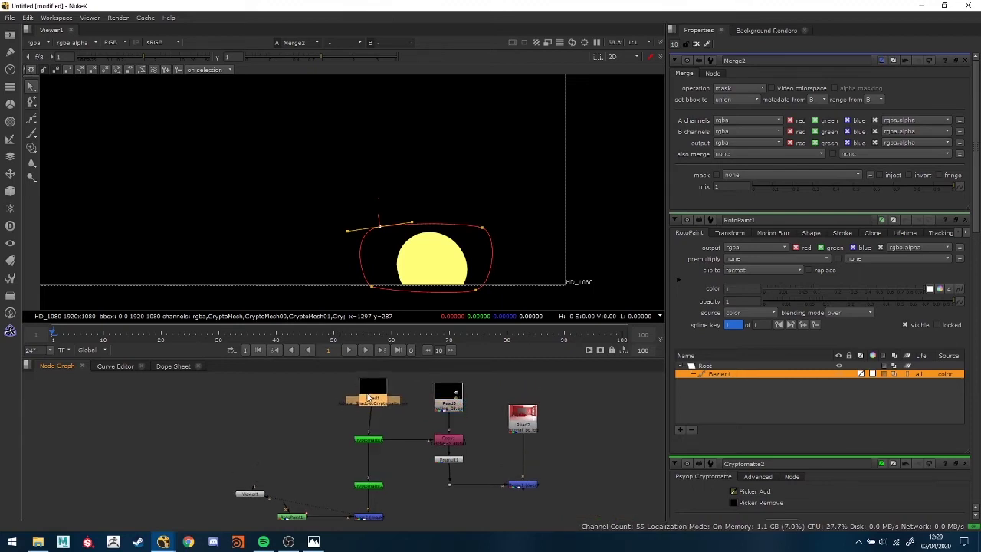
{"action": "middle_click_drag", "start_coordinate": [408, 473], "coordinate": [416, 456]}
{"action": "left_click", "coordinate": [381, 500]}
{"action": "key", "text": "k"}
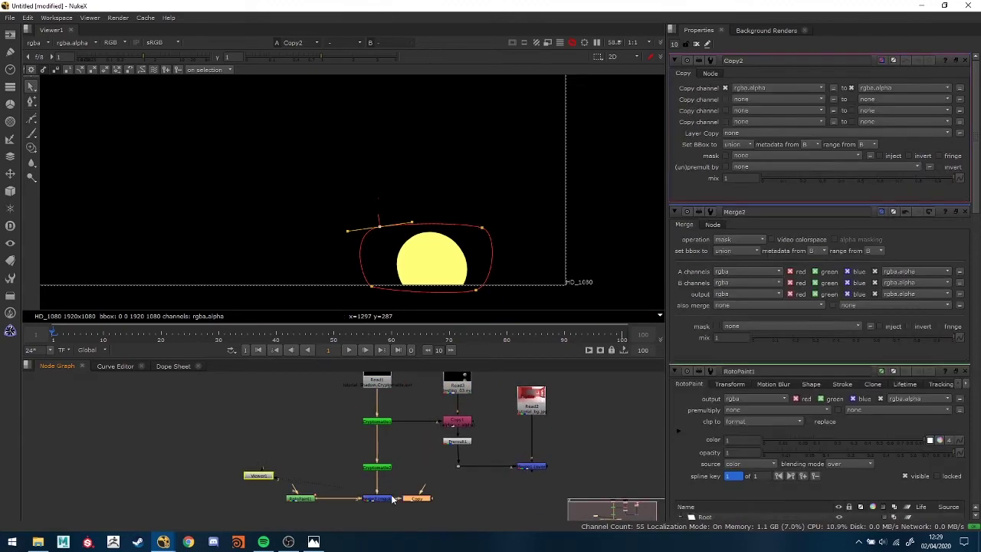
{"action": "left_click_drag", "start_coordinate": [426, 483], "coordinate": [458, 392]}
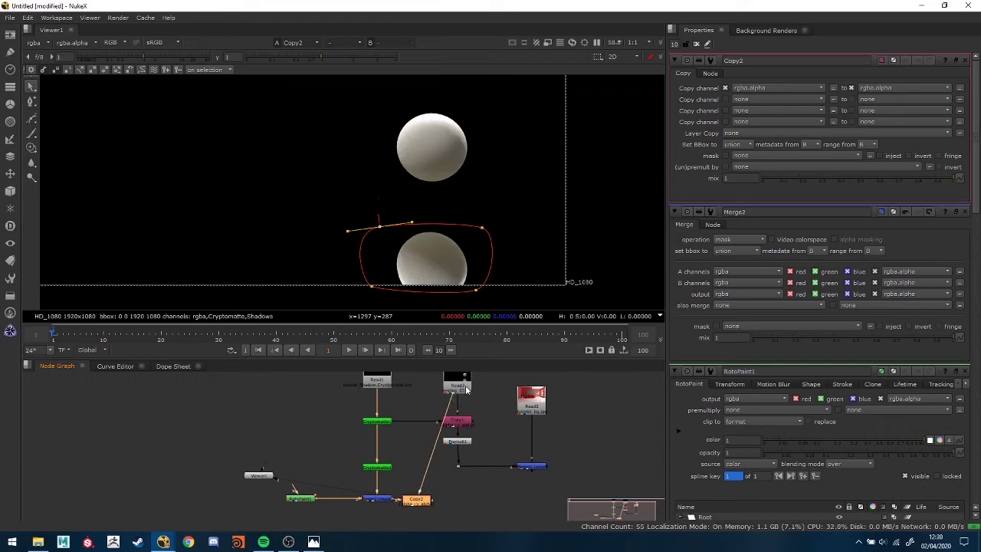
Step: Move Read3 higher and add a Dot beneath it from which the pipes to Copy1 and Copy2 branch
{"action": "middle_click_drag", "start_coordinate": [463, 389], "coordinate": [467, 420]}
{"action": "left_click_drag", "start_coordinate": [467, 420], "coordinate": [469, 384]}
{"action": "left_click", "coordinate": [469, 403]}
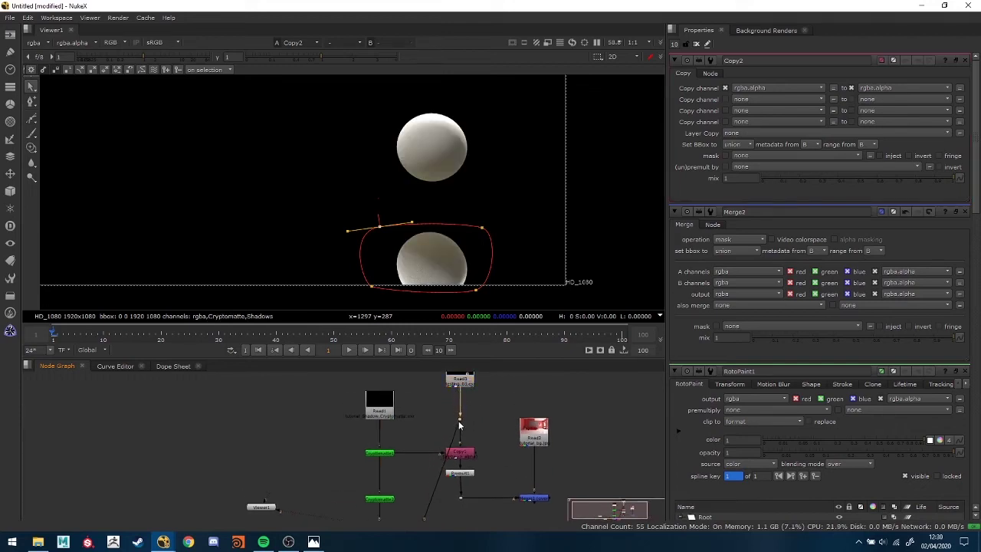
{"action": "middle_click_drag", "start_coordinate": [453, 472], "coordinate": [460, 453]}
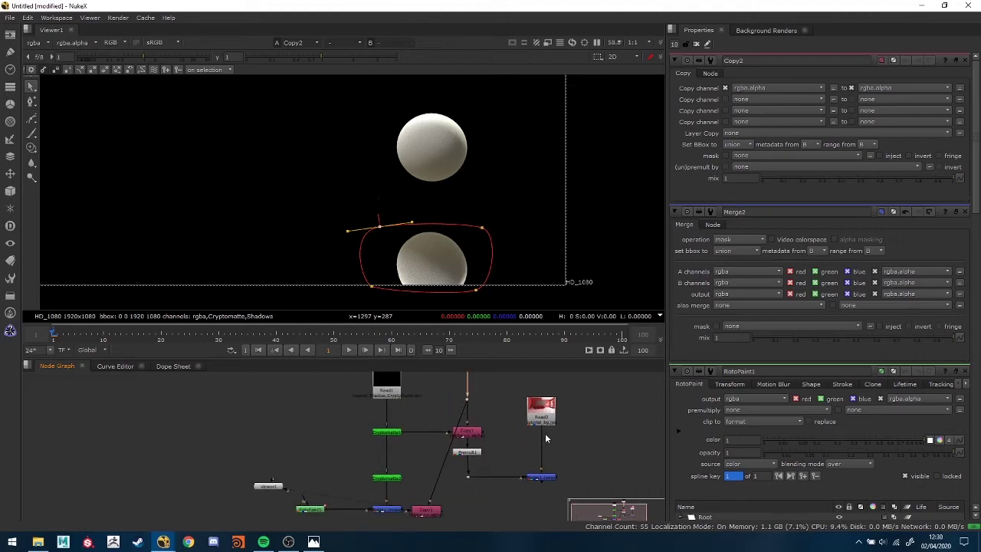
{"action": "middle_click_drag", "start_coordinate": [407, 421], "coordinate": [406, 489]}
{"action": "left_click", "coordinate": [472, 422]}
{"action": "left_click_drag", "start_coordinate": [472, 422], "coordinate": [472, 382]}
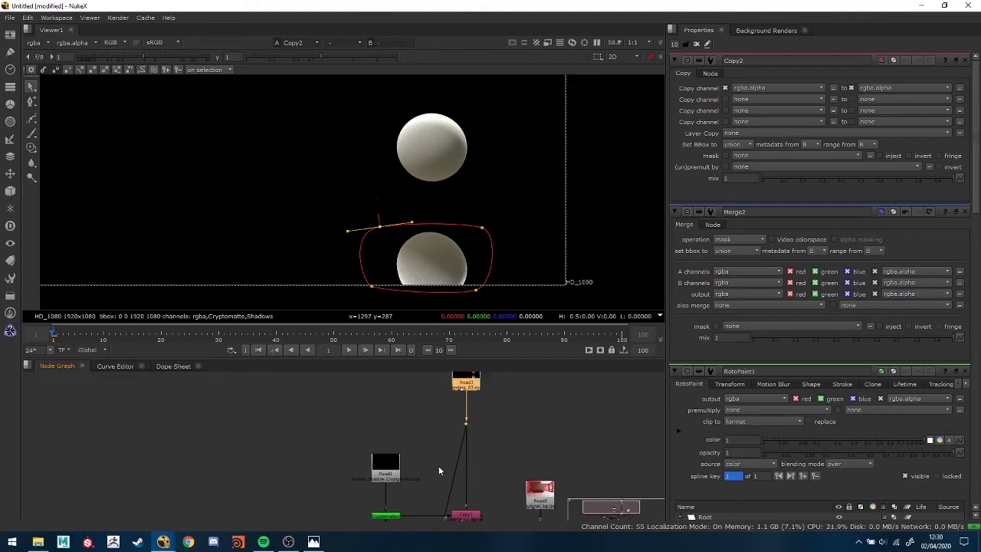
Step: Reroute the Read3 pipe down the graph's left side, placing Copy2 left of Merge2 and RotoPaint1 right of it
{"action": "left_click_drag", "start_coordinate": [453, 476], "coordinate": [300, 432], "text": "ctrl"}
{"action": "middle_click_drag", "start_coordinate": [357, 494], "coordinate": [420, 389]}
{"action": "left_click_drag", "start_coordinate": [486, 488], "coordinate": [362, 464]}
{"action": "left_click_drag", "start_coordinate": [375, 487], "coordinate": [493, 493]}
{"action": "left_click_drag", "start_coordinate": [370, 466], "coordinate": [372, 491]}
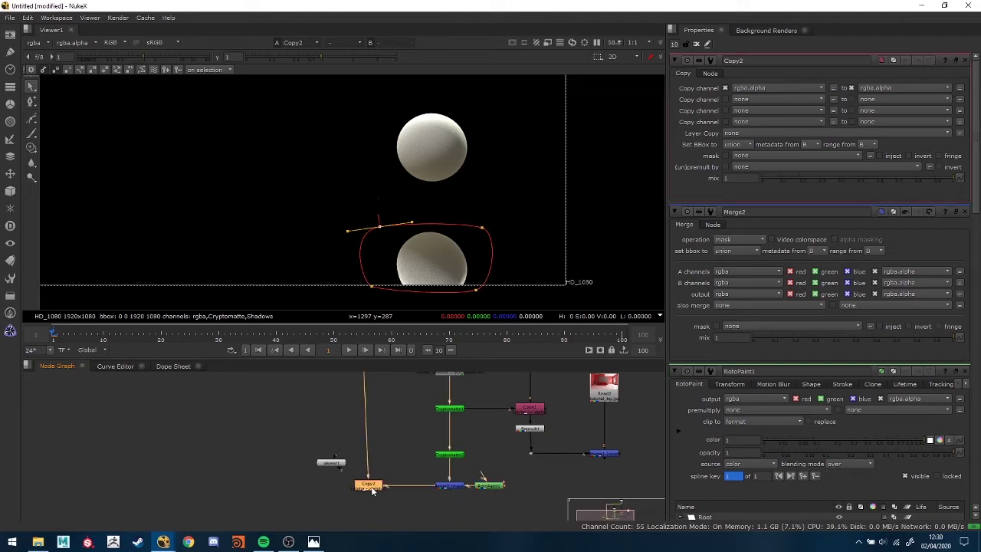
{"action": "middle_click_drag", "start_coordinate": [376, 429], "coordinate": [386, 493]}
{"action": "left_click_drag", "start_coordinate": [376, 393], "coordinate": [380, 381]}
{"action": "middle_click_drag", "start_coordinate": [413, 444], "coordinate": [426, 396]}
Step: Add a Premult node below Copy2 and view its output
{"action": "left_click", "coordinate": [396, 505]}
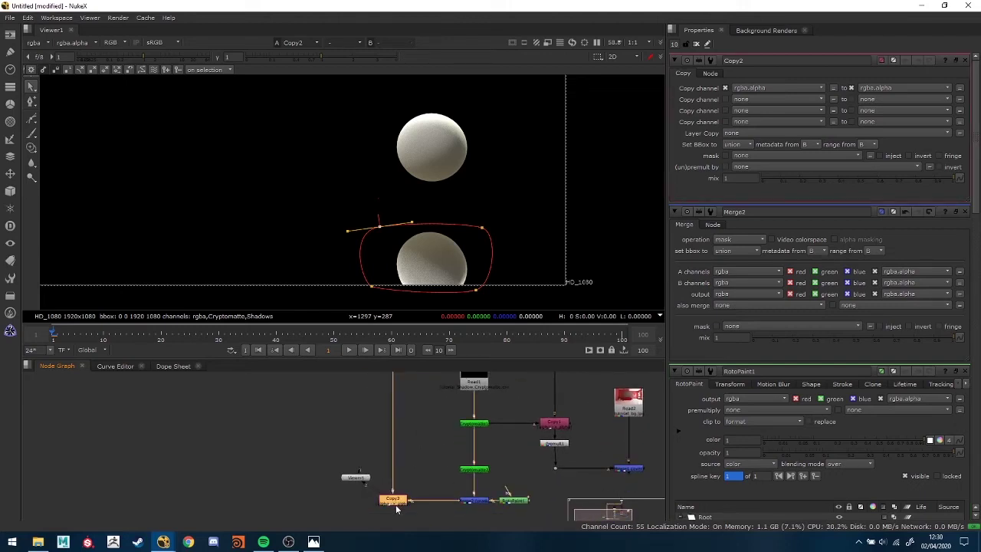
{"action": "key", "text": "Tab"}
{"action": "type", "text": "pre"}
{"action": "key", "text": "Return"}
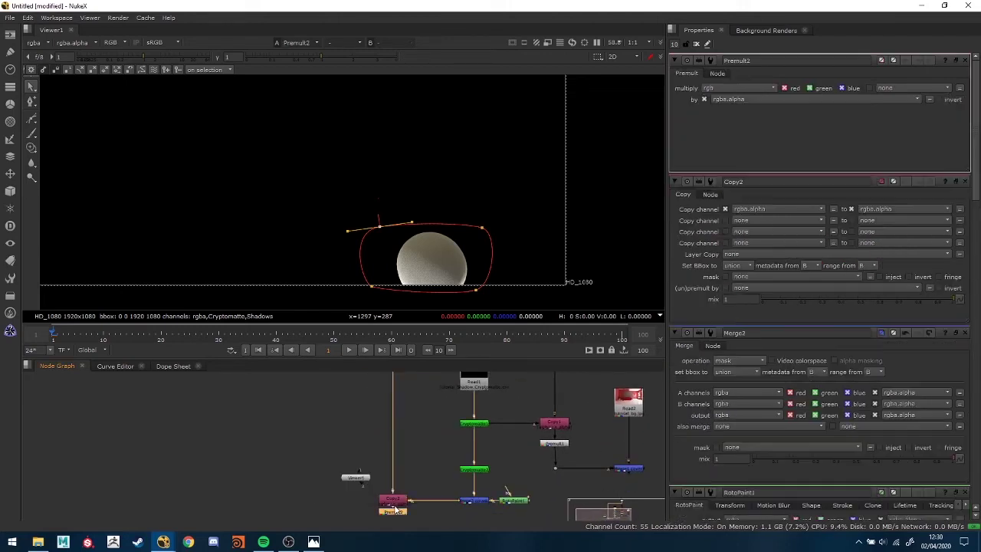
{"action": "key", "text": "1"}
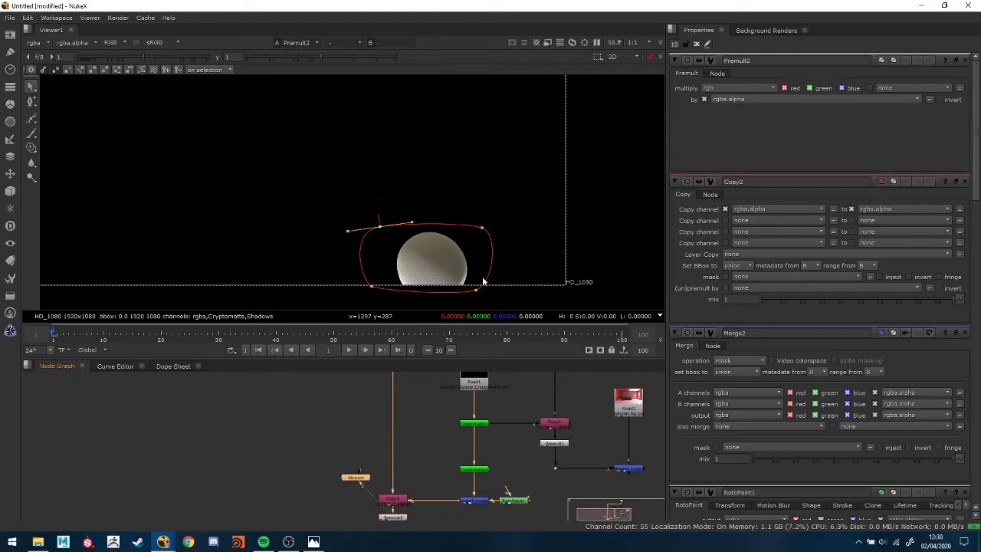
Step: Add a Merge node below Merge1 with Premult2 as input A and Merge1 as input B, and view its output
{"action": "middle_click_drag", "start_coordinate": [482, 278], "coordinate": [462, 242]}
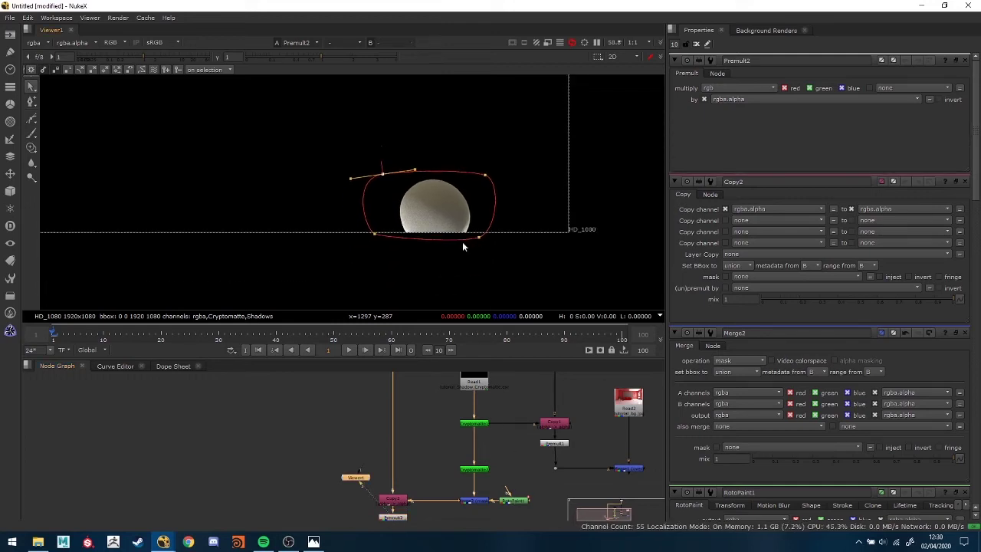
{"action": "middle_click_drag", "start_coordinate": [420, 472], "coordinate": [553, 477]}
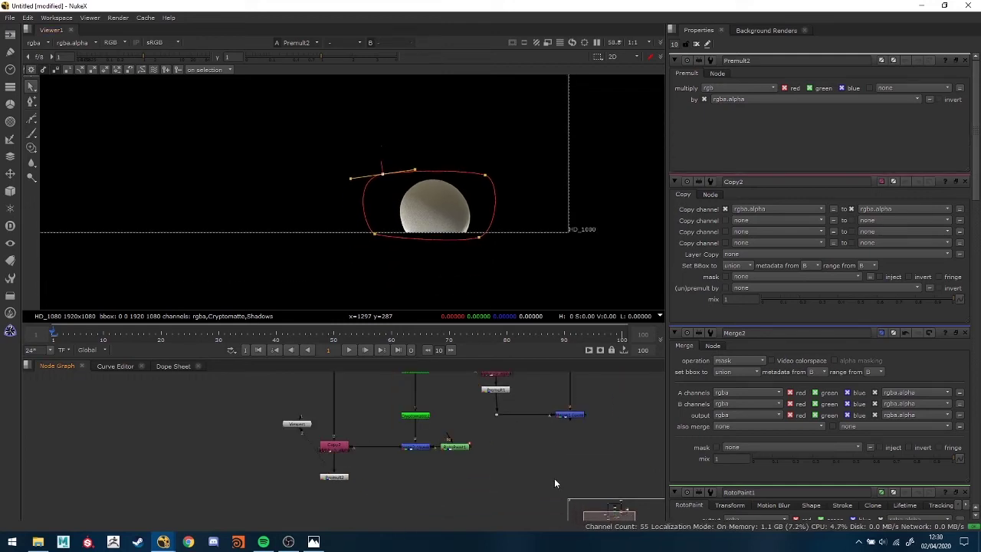
{"action": "key", "text": "m"}
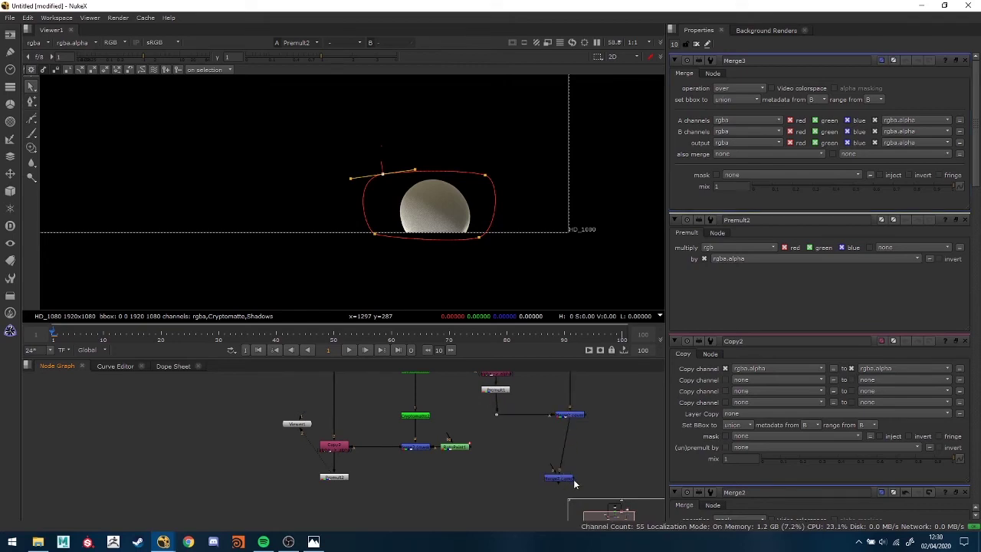
{"action": "left_click_drag", "start_coordinate": [563, 473], "coordinate": [337, 477]}
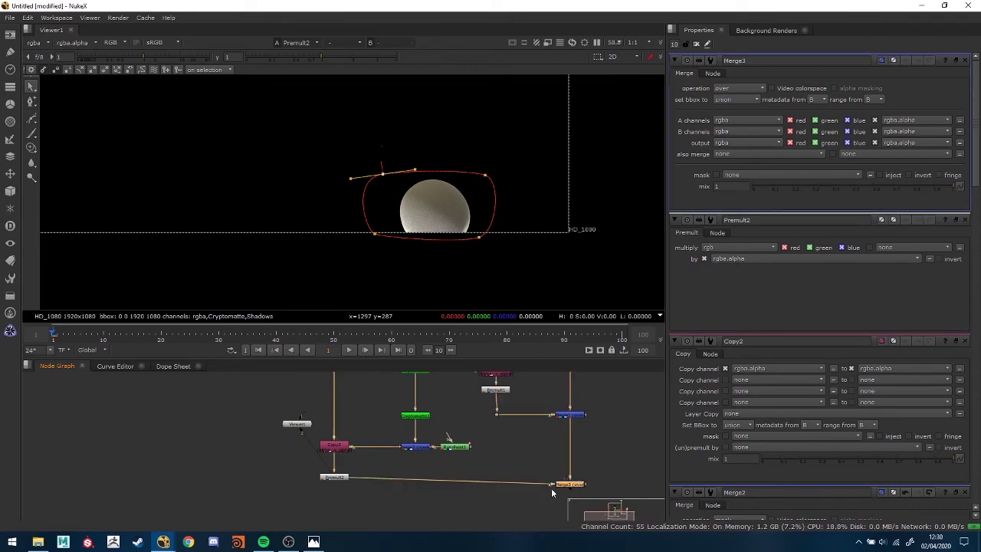
{"action": "key", "text": "1"}
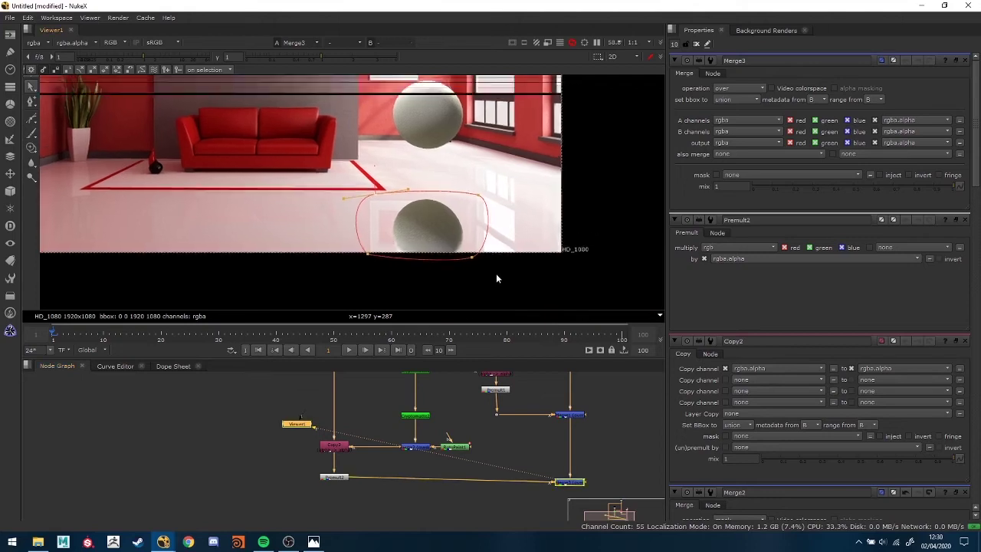
Step: Align Merge3 level with Premult2 and limit the number of open node property panels to 1
{"action": "key", "text": "a"}
{"action": "key", "text": "a"}
{"action": "middle_click_drag", "start_coordinate": [497, 263], "coordinate": [501, 285]}
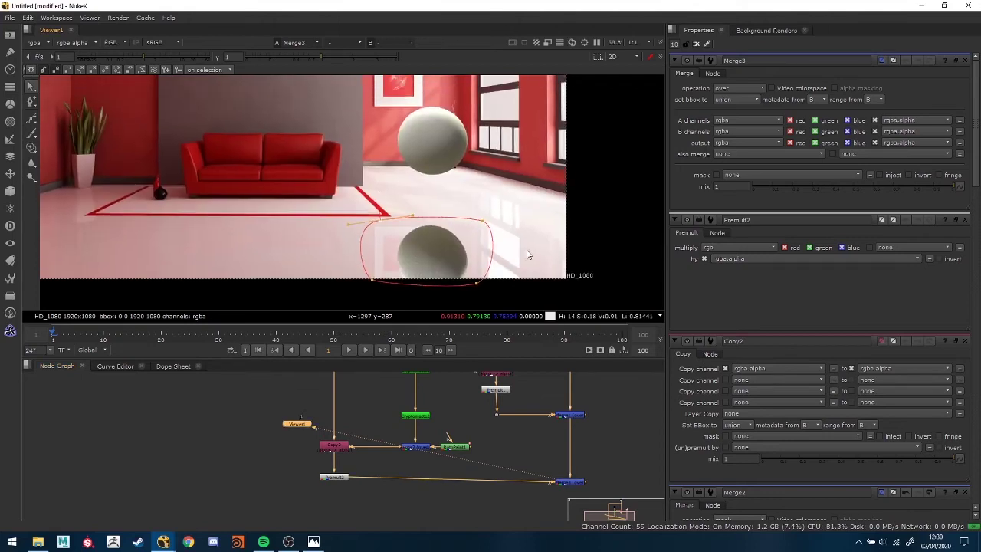
{"action": "left_click", "coordinate": [569, 478]}
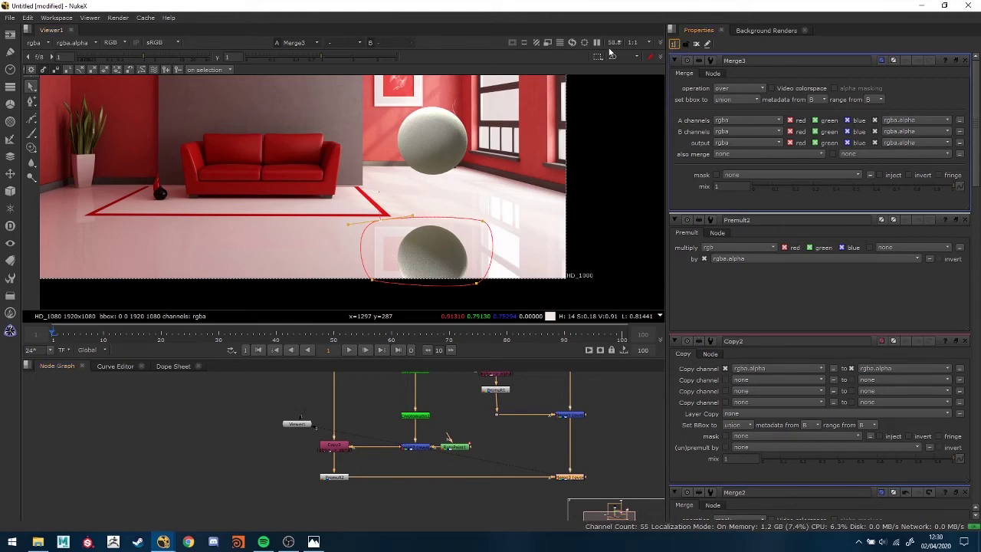
{"action": "key", "text": "Return"}
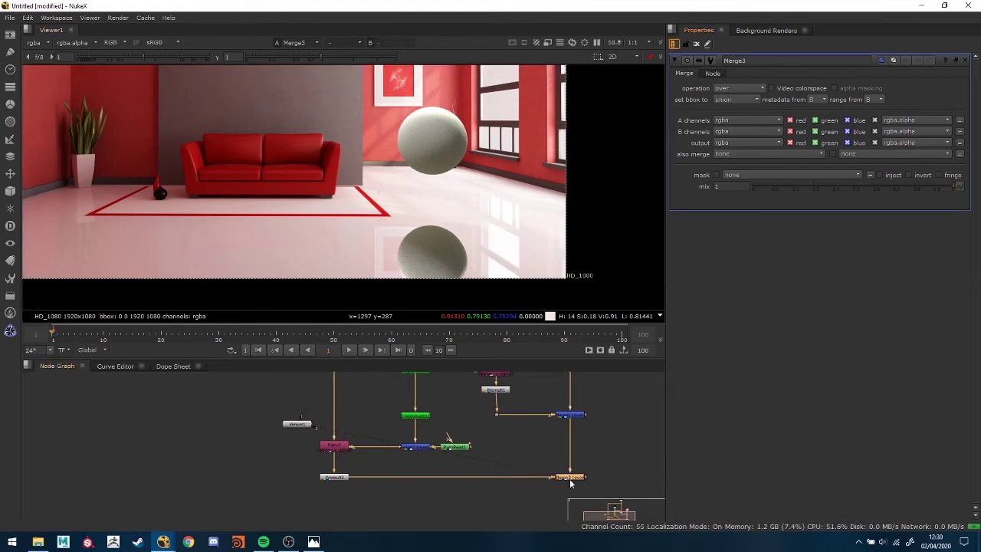
Step: Lower Merge3's mix to 0.51 to fade the sphere's reflection on the floor
{"action": "left_click", "coordinate": [947, 189]}
{"action": "left_click_drag", "start_coordinate": [947, 188], "coordinate": [845, 197]}
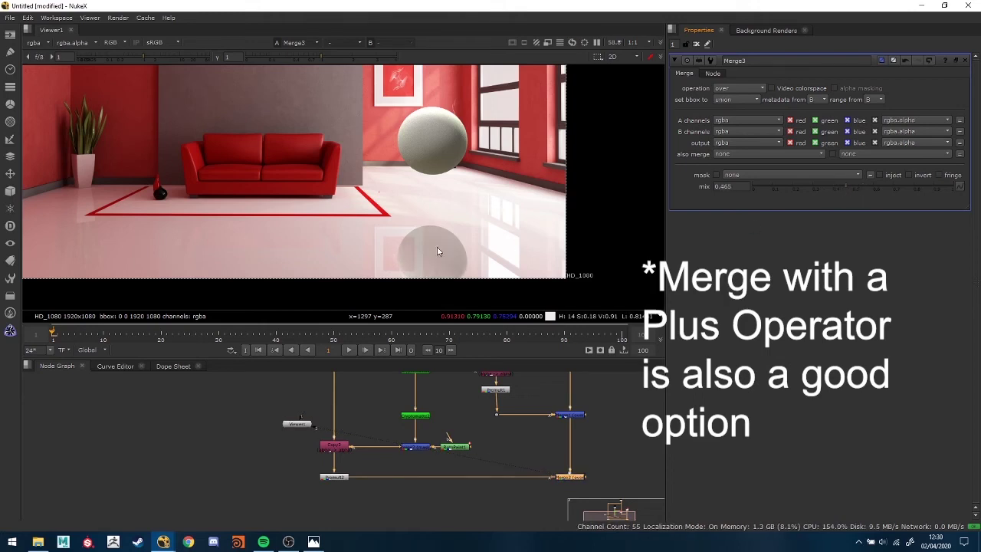
{"action": "middle_click_drag", "start_coordinate": [420, 205], "coordinate": [494, 222]}
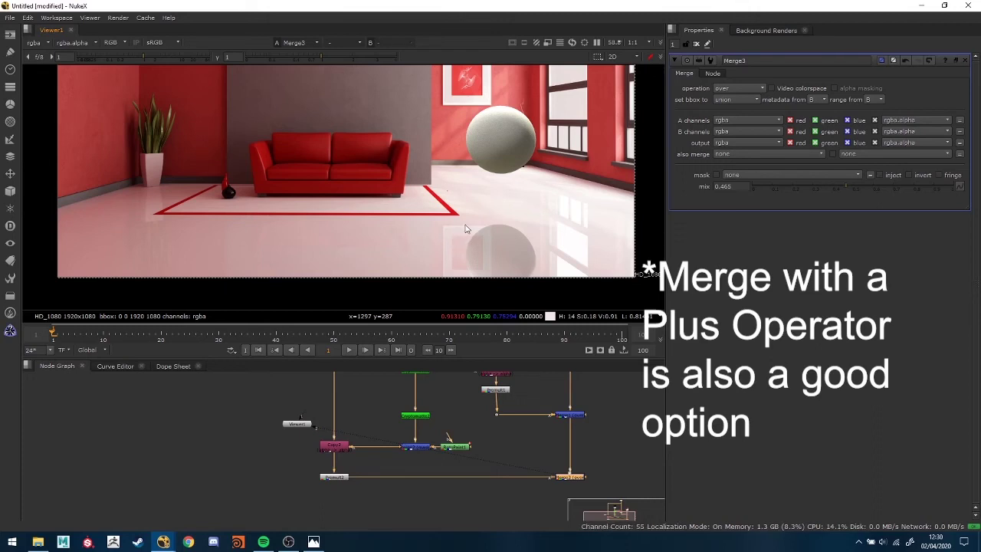
{"action": "left_click_drag", "start_coordinate": [873, 188], "coordinate": [838, 188]}
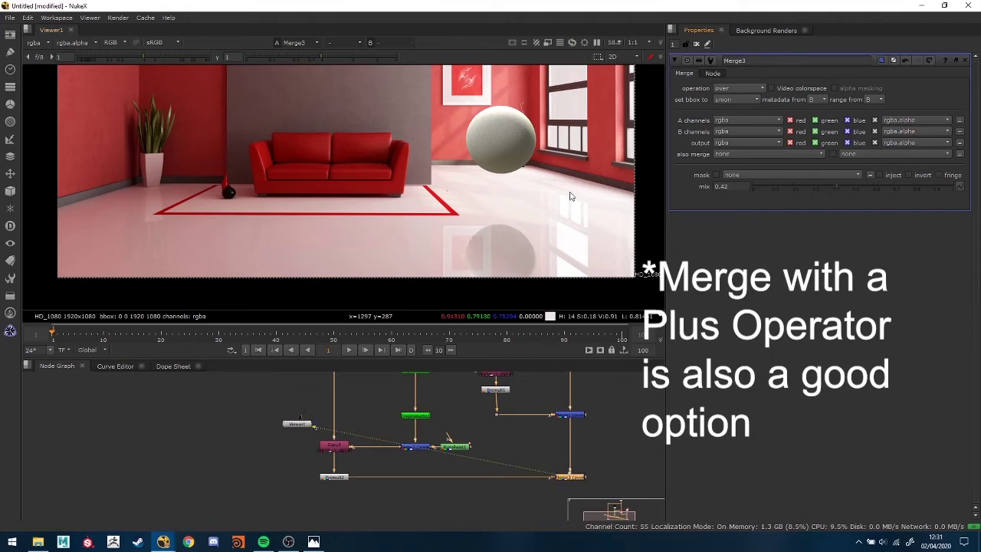
{"action": "middle_click_drag", "start_coordinate": [569, 192], "coordinate": [569, 209]}
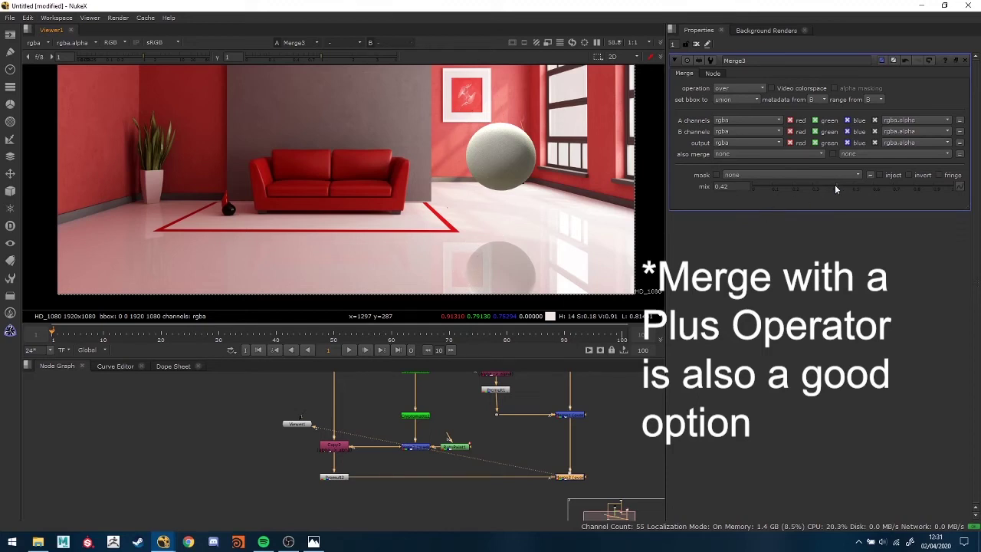
{"action": "left_click_drag", "start_coordinate": [835, 188], "coordinate": [855, 191]}
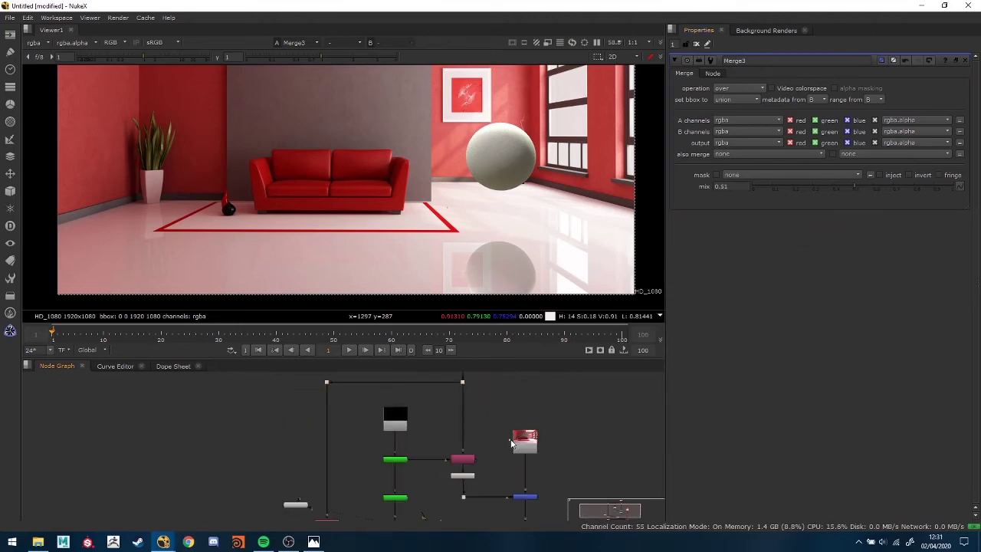
Step: Add a third Cryptomatte node in the empty area right of Read2 and connect it to Read1
{"action": "middle_click_drag", "start_coordinate": [566, 424], "coordinate": [528, 375]}
{"action": "middle_click_drag", "start_coordinate": [399, 456], "coordinate": [493, 428]}
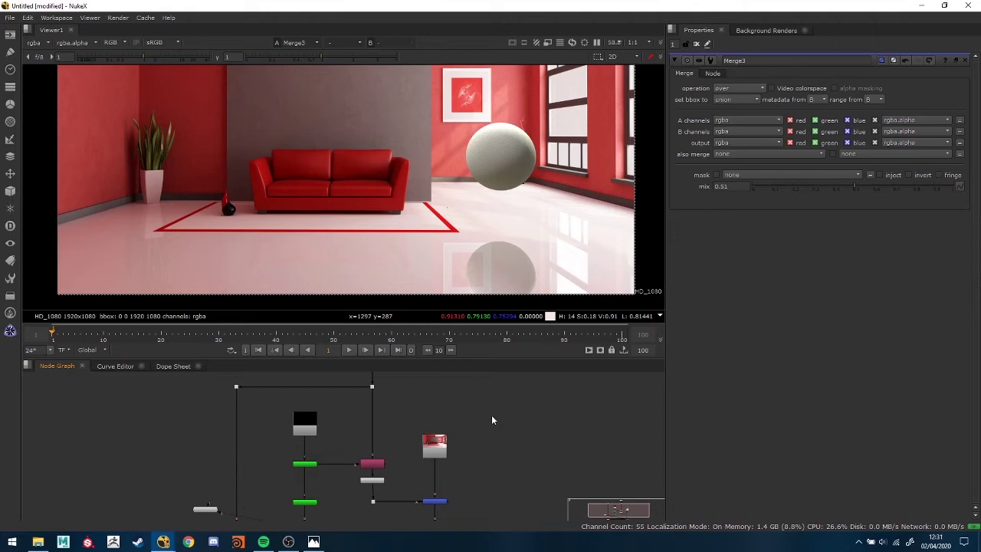
{"action": "key", "text": "Tab"}
{"action": "type", "text": "c"}
{"action": "key", "text": "Return"}
{"action": "left_click_drag", "start_coordinate": [493, 421], "coordinate": [309, 438]}
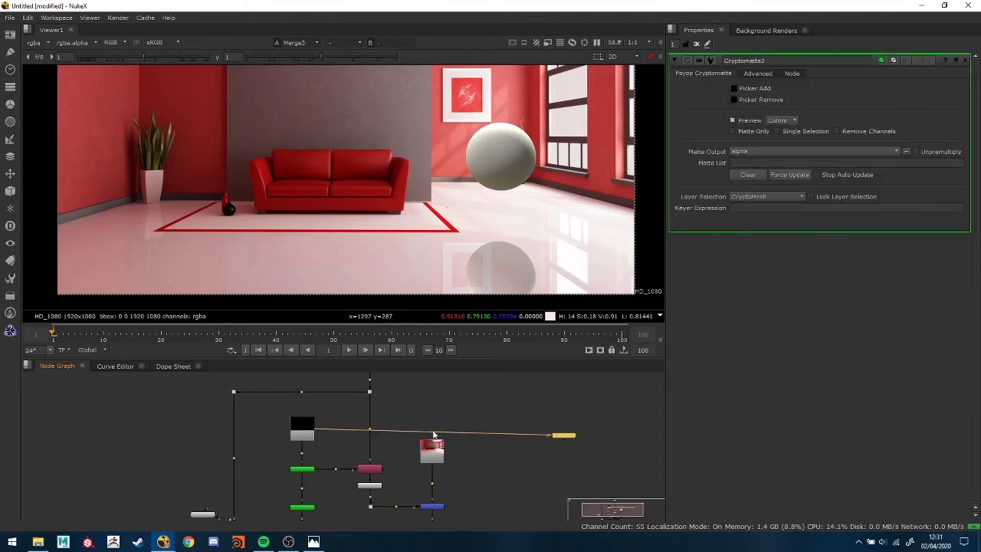
Step: Insert a Dot to the right of Cryptomatte3 in the pipe from Read1 and hide the Dot's input pipe
{"action": "left_click_drag", "start_coordinate": [433, 433], "coordinate": [615, 435], "text": "ctrl"}
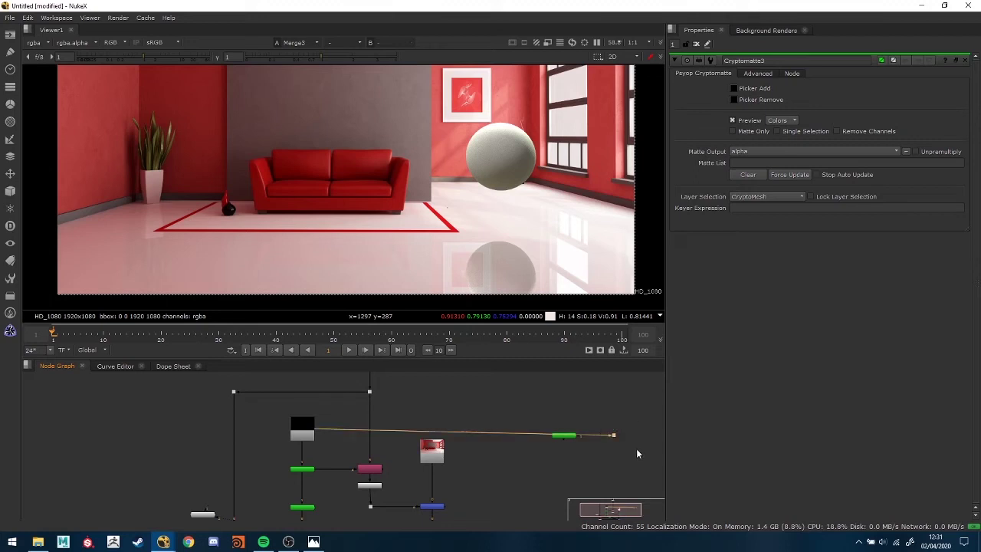
{"action": "left_click", "coordinate": [571, 437]}
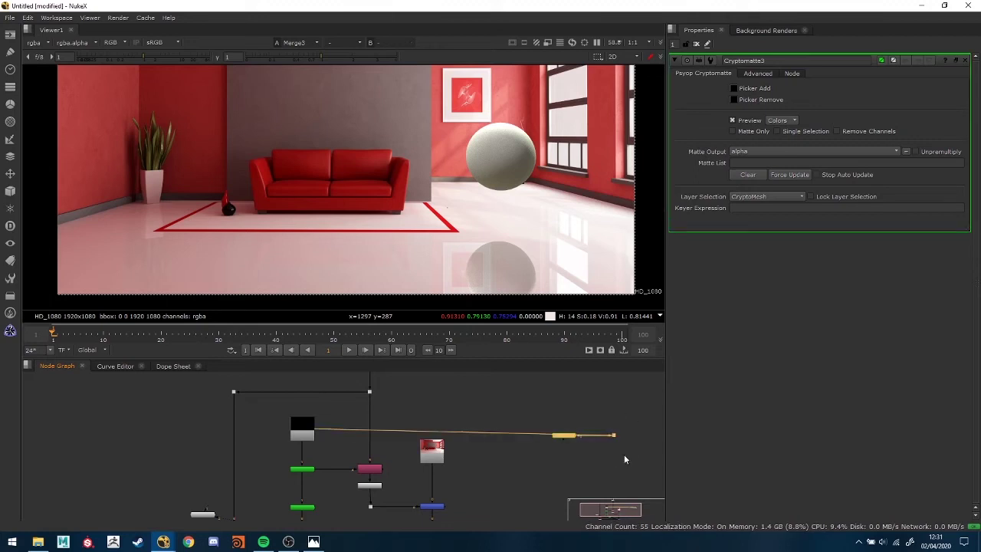
{"action": "left_click_drag", "start_coordinate": [571, 437], "coordinate": [563, 437]}
{"action": "left_click", "coordinate": [570, 426]}
{"action": "middle_click_drag", "start_coordinate": [507, 429], "coordinate": [478, 397]}
{"action": "left_click_drag", "start_coordinate": [494, 388], "coordinate": [499, 407], "text": "ctrl"}
{"action": "left_click", "coordinate": [493, 416]}
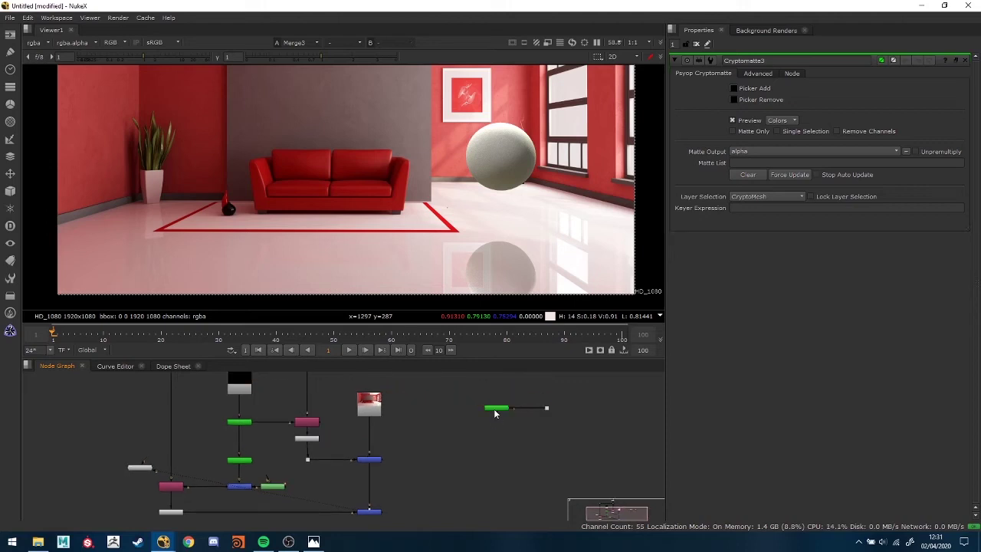
Step: View Cryptomatte3 and pick the shadow ellipse on the floor to add its plane to the matte list
{"action": "left_click", "coordinate": [494, 414]}
{"action": "key", "text": "1"}
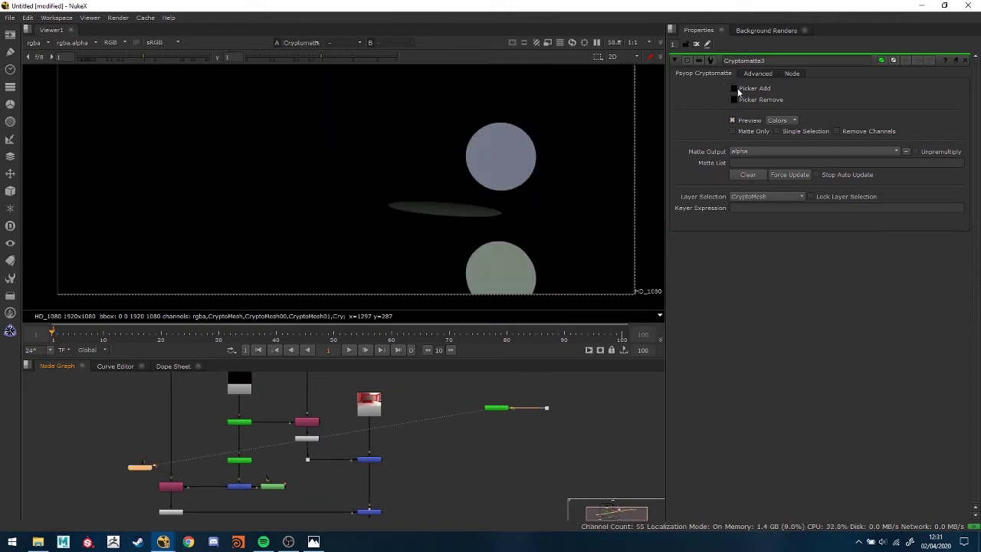
{"action": "left_click", "coordinate": [737, 91]}
{"action": "left_click", "coordinate": [476, 212], "text": "ctrl"}
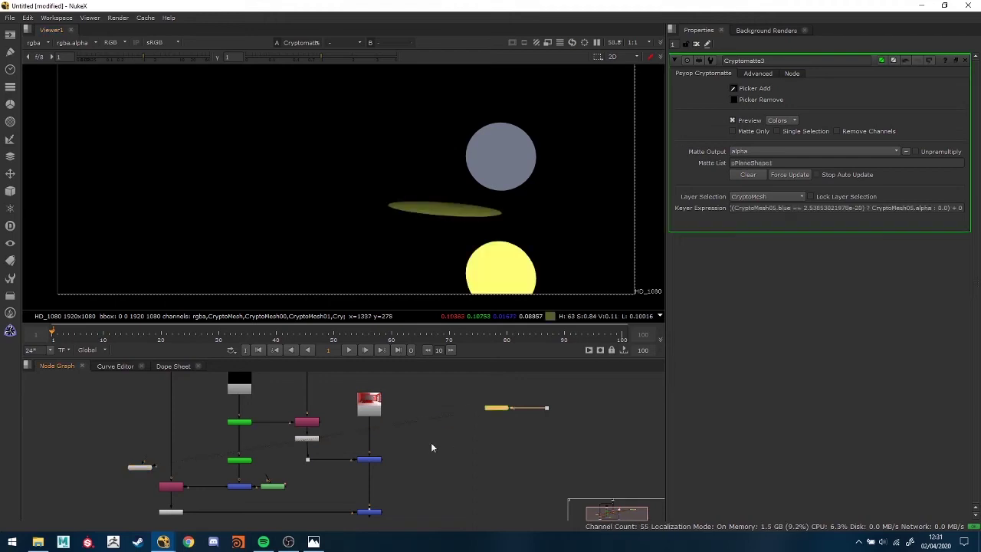
Step: Add a RotoPaint node and draw a closed four-point Bezier shape around the shadow ellipse
{"action": "key", "text": "p"}
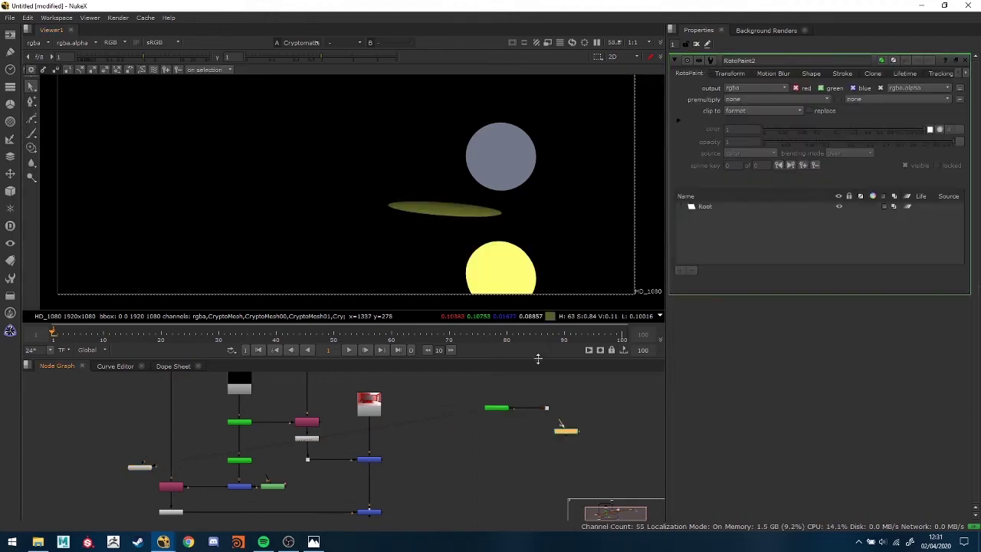
{"action": "left_click", "coordinate": [408, 226]}
{"action": "left_click", "coordinate": [509, 222]}
{"action": "left_click", "coordinate": [492, 200]}
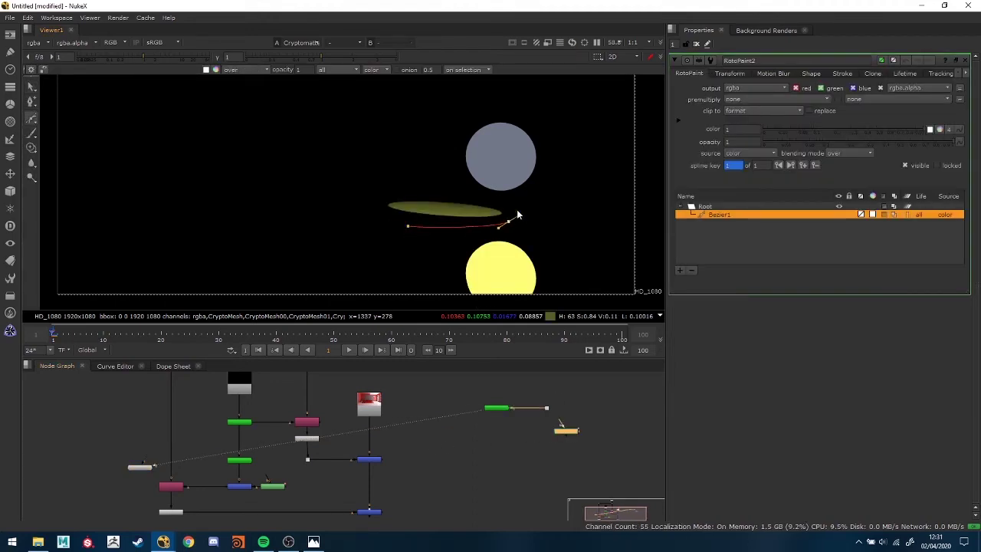
{"action": "left_click_drag", "start_coordinate": [392, 187], "coordinate": [375, 199]}
{"action": "left_click", "coordinate": [407, 226]}
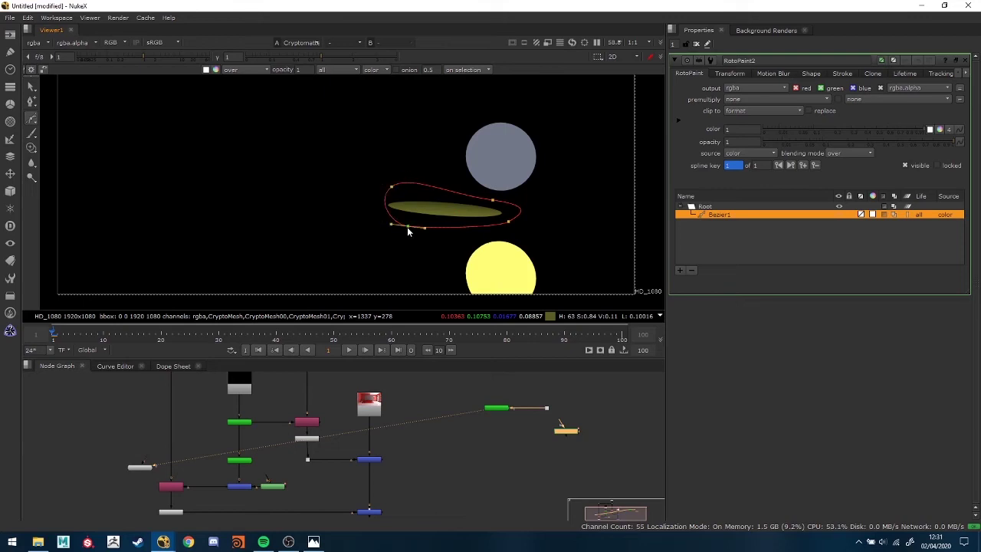
Step: Add a Merge node with RotoPaint2 as A and Cryptomatte3 as B, set its operation to mask, and view it
{"action": "left_click", "coordinate": [511, 448]}
{"action": "key", "text": "m"}
{"action": "left_click_drag", "start_coordinate": [514, 426], "coordinate": [572, 427]}
{"action": "left_click_drag", "start_coordinate": [492, 440], "coordinate": [501, 437]}
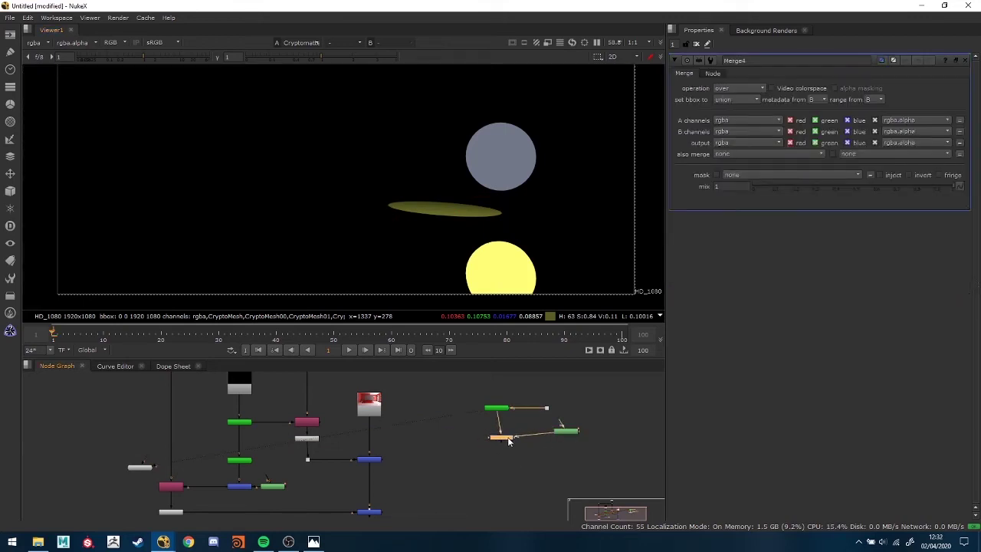
{"action": "left_click", "coordinate": [748, 90]}
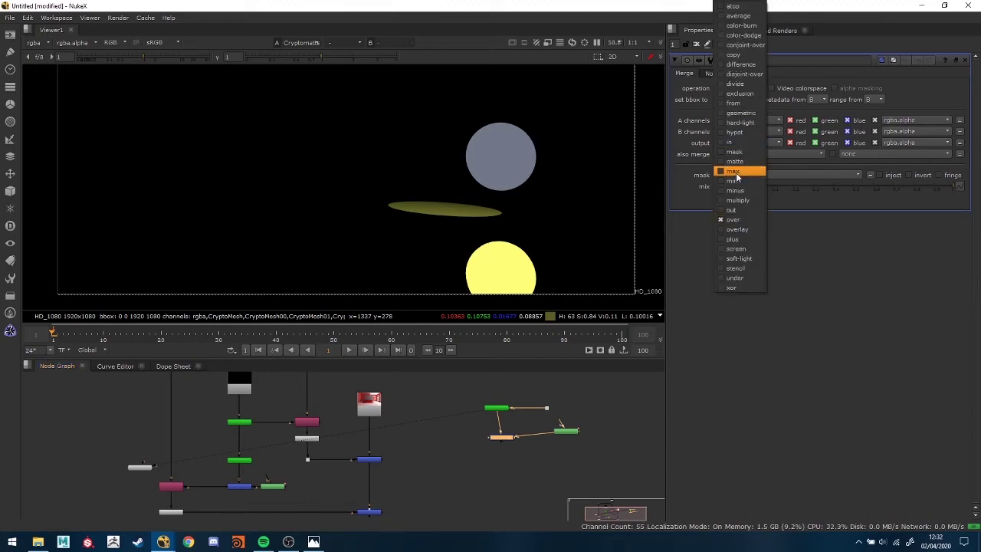
{"action": "left_click", "coordinate": [737, 152]}
{"action": "key", "text": "1"}
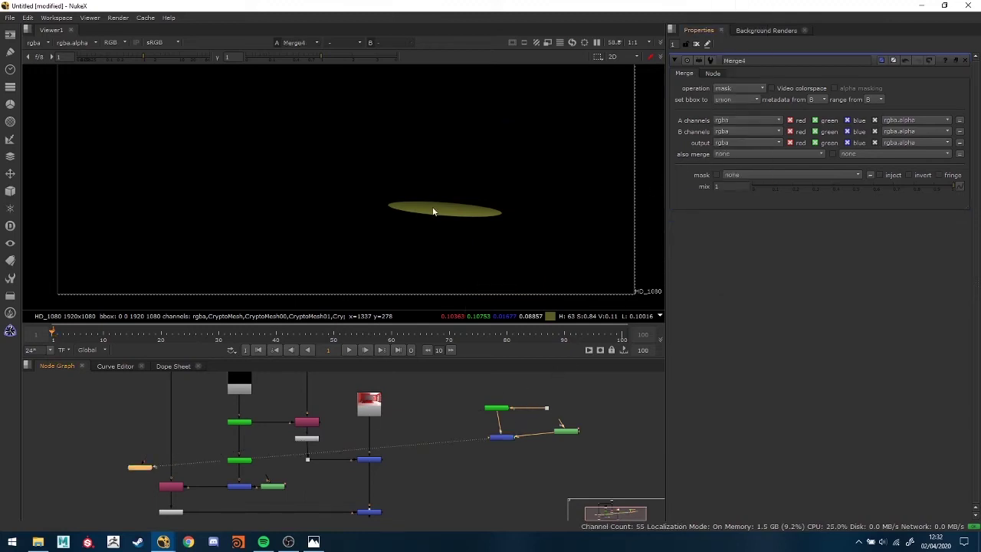
Step: Check Merge4's alpha and align the node beneath Cryptomatte3, level with RotoPaint2
{"action": "left_click_drag", "start_coordinate": [504, 440], "coordinate": [496, 439]}
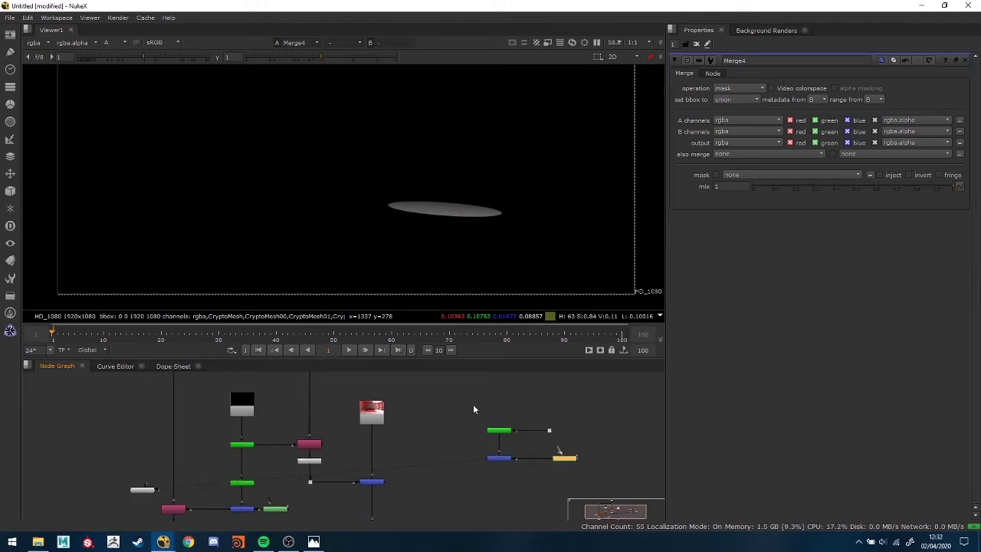
{"action": "left_click_drag", "start_coordinate": [480, 408], "coordinate": [613, 481]}
{"action": "left_click_drag", "start_coordinate": [506, 449], "coordinate": [516, 415]}
{"action": "left_click", "coordinate": [514, 428]}
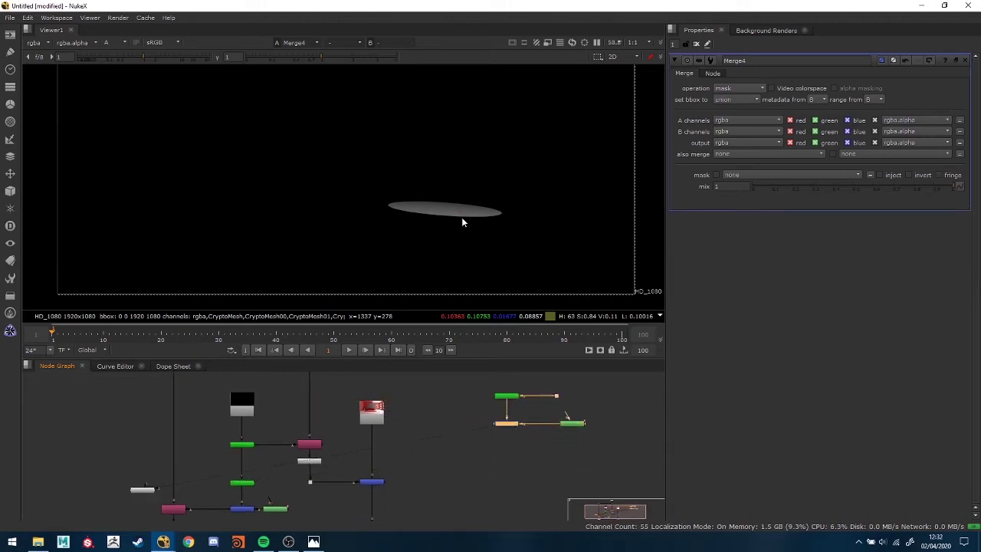
{"action": "key", "text": "a"}
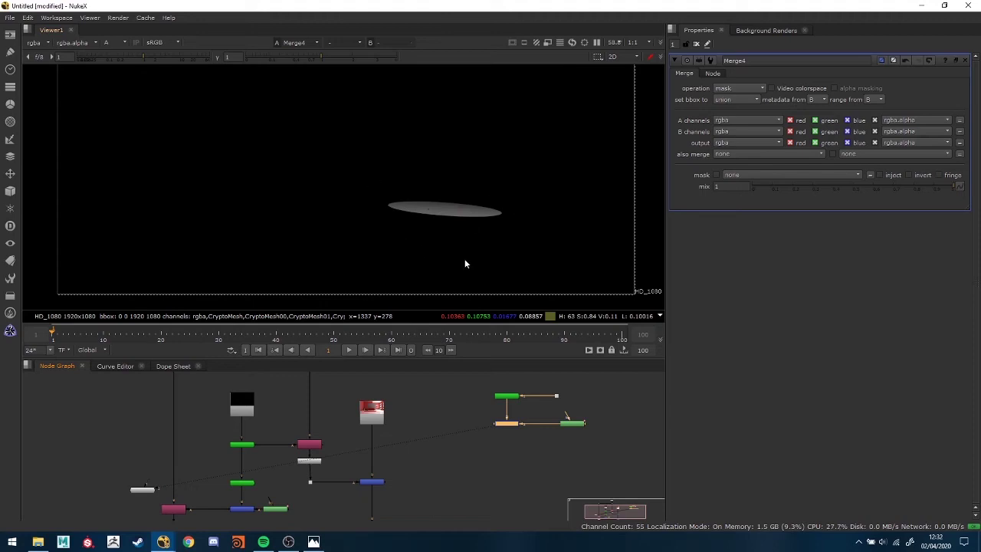
Step: Raise Read2 and insert a new Grade node between it and Merge1
{"action": "left_click_drag", "start_coordinate": [374, 413], "coordinate": [370, 408]}
{"action": "left_click_drag", "start_coordinate": [371, 408], "coordinate": [374, 403]}
{"action": "left_click", "coordinate": [420, 429]}
{"action": "key", "text": "g"}
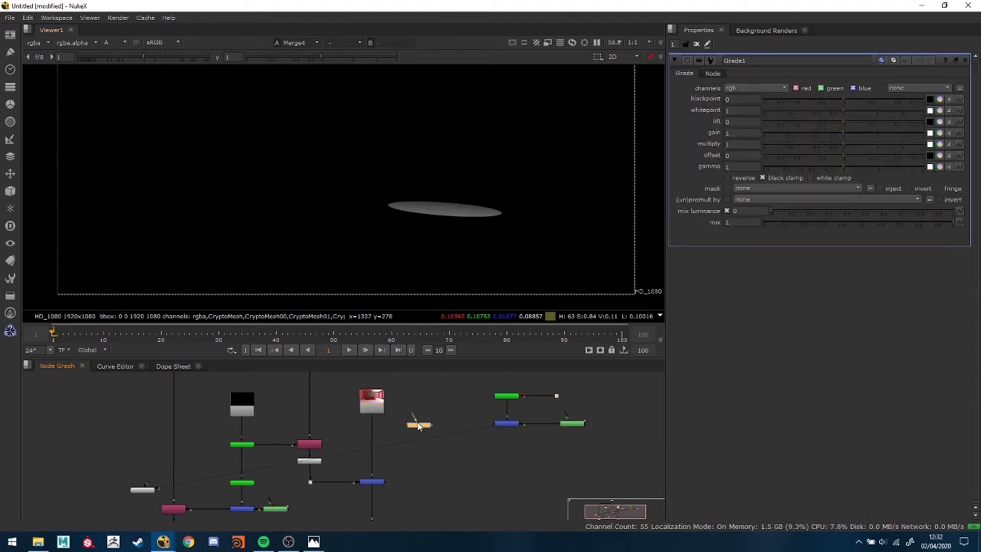
{"action": "scroll", "coordinate": [420, 428], "scroll_direction": "up", "scroll_amount": 3}
{"action": "left_click_drag", "start_coordinate": [438, 414], "coordinate": [442, 417]}
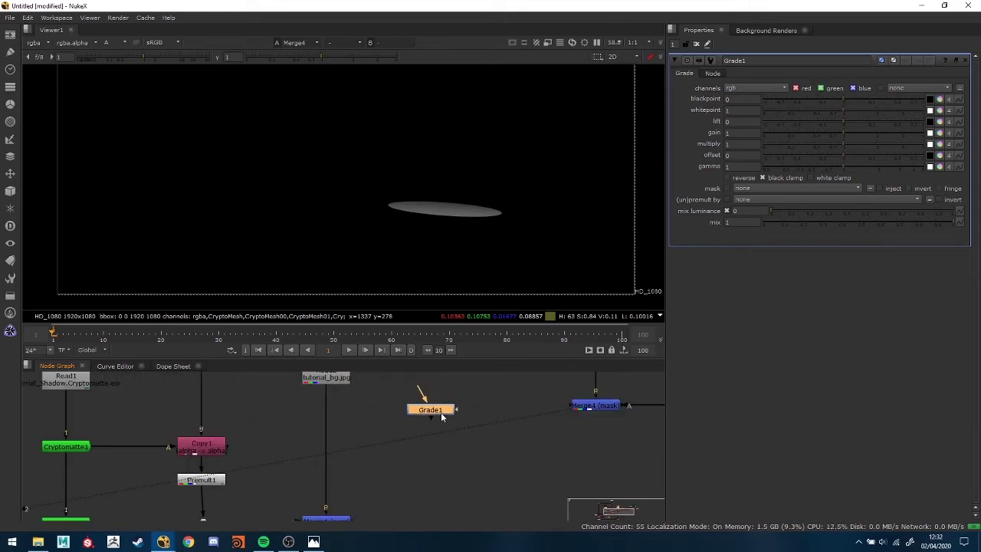
{"action": "left_click_drag", "start_coordinate": [359, 428], "coordinate": [335, 432]}
{"action": "middle_click_drag", "start_coordinate": [374, 485], "coordinate": [398, 451]}
Step: View Merge3's full composite in RGB instead of the alpha channel
{"action": "scroll", "coordinate": [398, 456], "scroll_direction": "down", "scroll_amount": 3}
{"action": "middle_click_drag", "start_coordinate": [405, 500], "coordinate": [443, 470]}
{"action": "left_click", "coordinate": [382, 507]}
{"action": "key", "text": "1"}
{"action": "key", "text": "a"}
{"action": "middle_click_drag", "start_coordinate": [420, 413], "coordinate": [415, 446]}
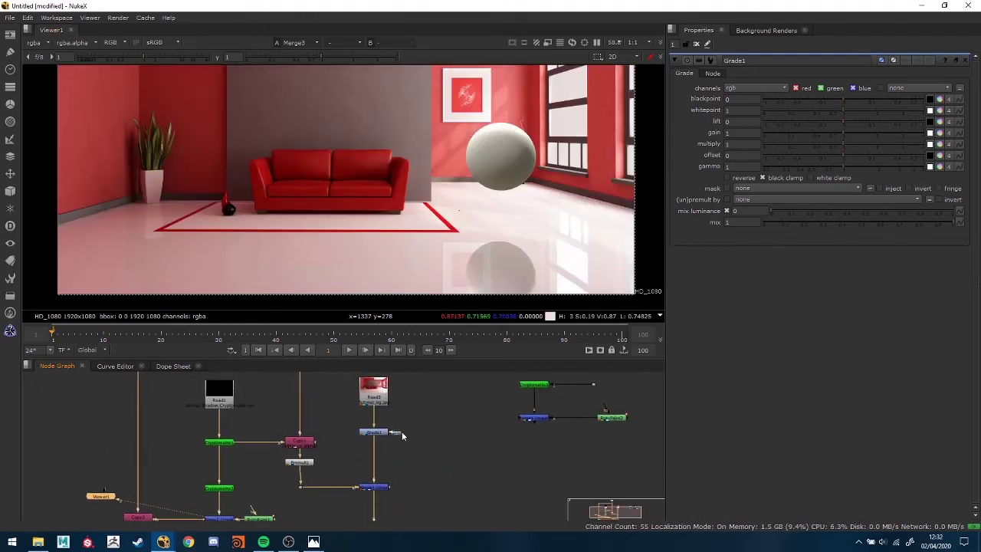
Step: Connect Grade1's mask input to Merge4 and move the shadow matte nodes so Merge4 sits level with Grade1
{"action": "mouse_move", "coordinate": [496, 424]}
{"action": "left_mouse_down"}
{"action": "mouse_move", "coordinate": [525, 418]}
{"action": "mouse_move", "coordinate": [412, 430]}
{"action": "mouse_move", "coordinate": [469, 416]}
{"action": "mouse_move", "coordinate": [449, 414]}
{"action": "mouse_move", "coordinate": [526, 404]}
{"action": "mouse_move", "coordinate": [602, 409]}
{"action": "left_mouse_up"}
{"action": "scroll", "coordinate": [416, 437], "scroll_direction": "up", "scroll_amount": 3}
{"action": "scroll", "coordinate": [575, 448], "scroll_direction": "down", "scroll_amount": 1}
{"action": "middle_click_drag", "start_coordinate": [569, 439], "coordinate": [504, 474]}
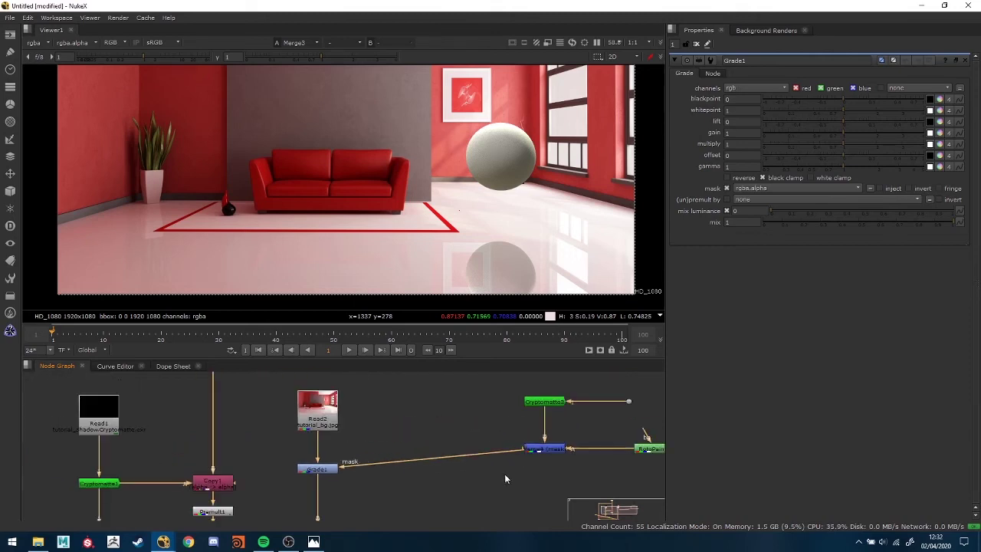
{"action": "middle_click_drag", "start_coordinate": [503, 439], "coordinate": [474, 481]}
{"action": "left_click_drag", "start_coordinate": [463, 407], "coordinate": [659, 515]}
{"action": "left_click_drag", "start_coordinate": [502, 487], "coordinate": [470, 507]}
{"action": "left_click", "coordinate": [400, 489]}
Step: Set Grade1's multiply to 0 to darken the masked shadow area of the room photo
{"action": "left_click", "coordinate": [272, 506]}
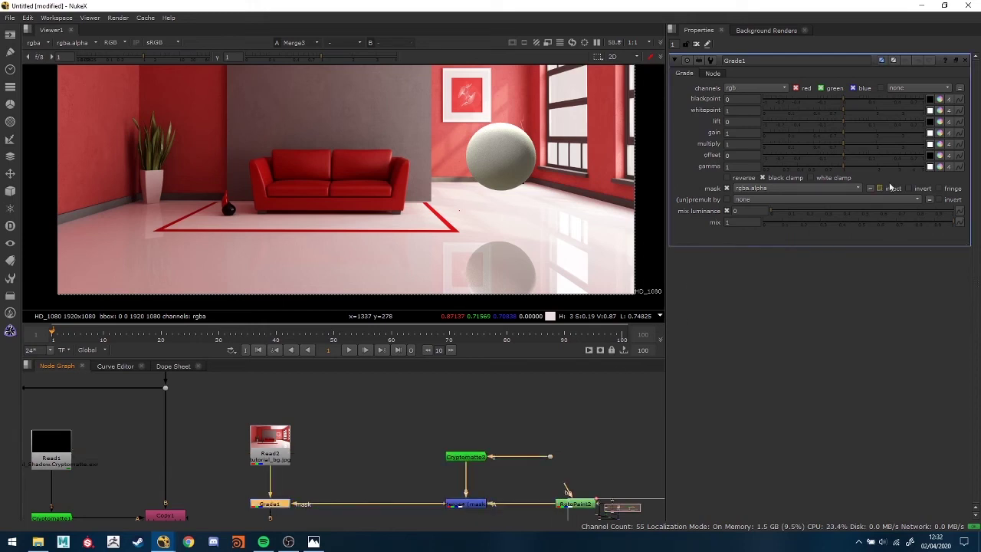
{"action": "left_click_drag", "start_coordinate": [842, 145], "coordinate": [761, 150]}
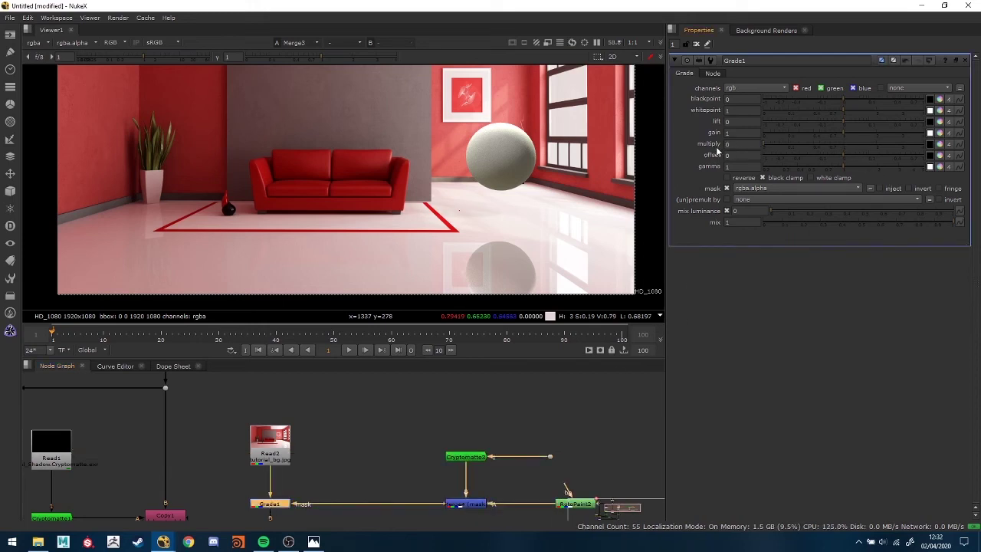
Step: Raise the shadow matte nodes above Grade1 and add a dot to route the mask line at a right angle
{"action": "scroll", "coordinate": [453, 207], "scroll_direction": "up", "scroll_amount": 5}
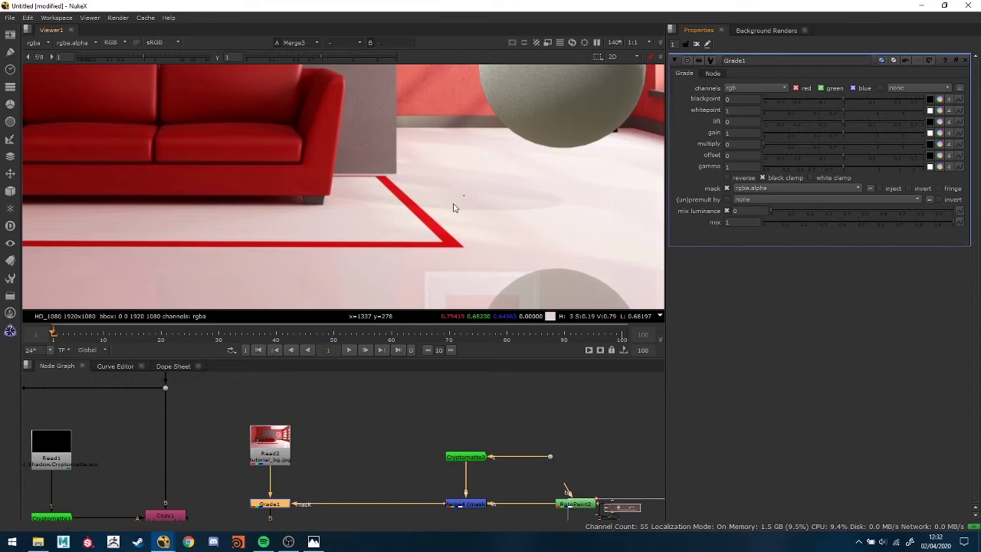
{"action": "scroll", "coordinate": [477, 221], "scroll_direction": "down", "scroll_amount": 1}
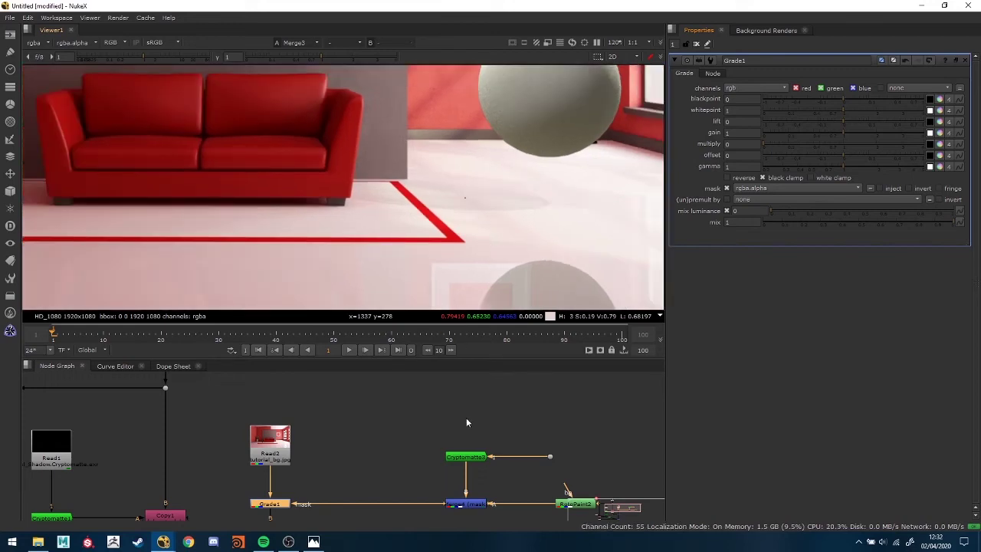
{"action": "middle_click_drag", "start_coordinate": [490, 453], "coordinate": [501, 418]}
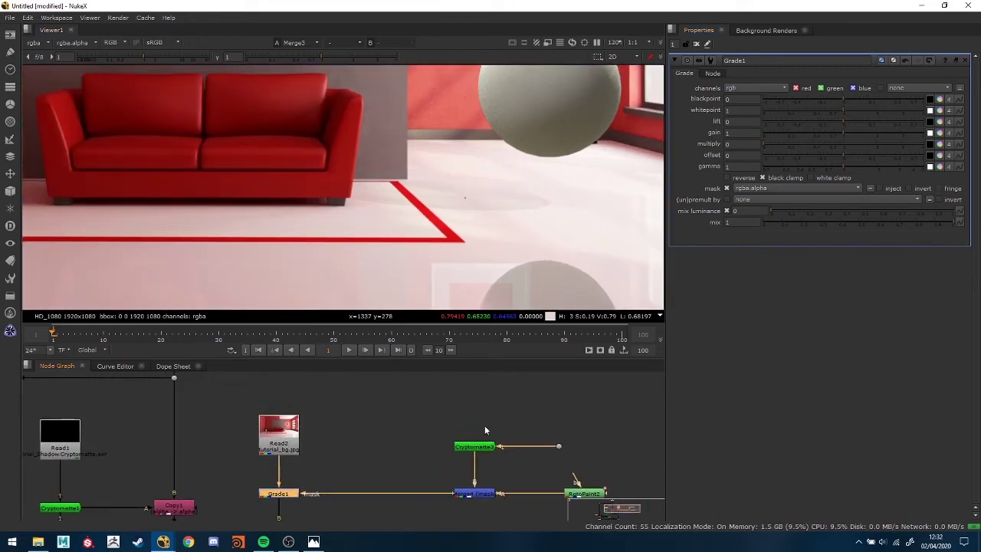
{"action": "key", "text": "f"}
{"action": "scroll", "coordinate": [436, 435], "scroll_direction": "up", "scroll_amount": 5}
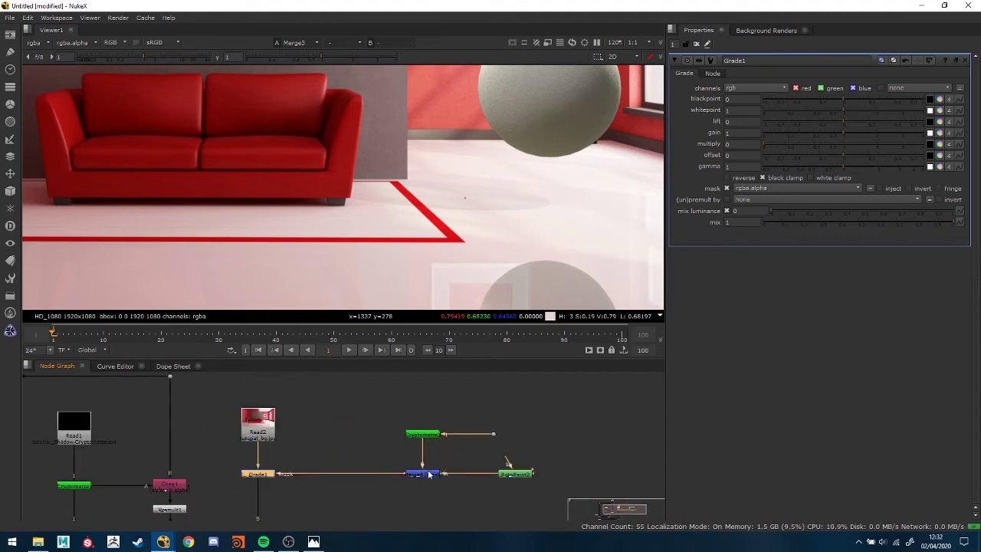
{"action": "left_click", "coordinate": [429, 472]}
{"action": "left_click", "coordinate": [515, 470]}
{"action": "left_click_drag", "start_coordinate": [515, 472], "coordinate": [523, 476]}
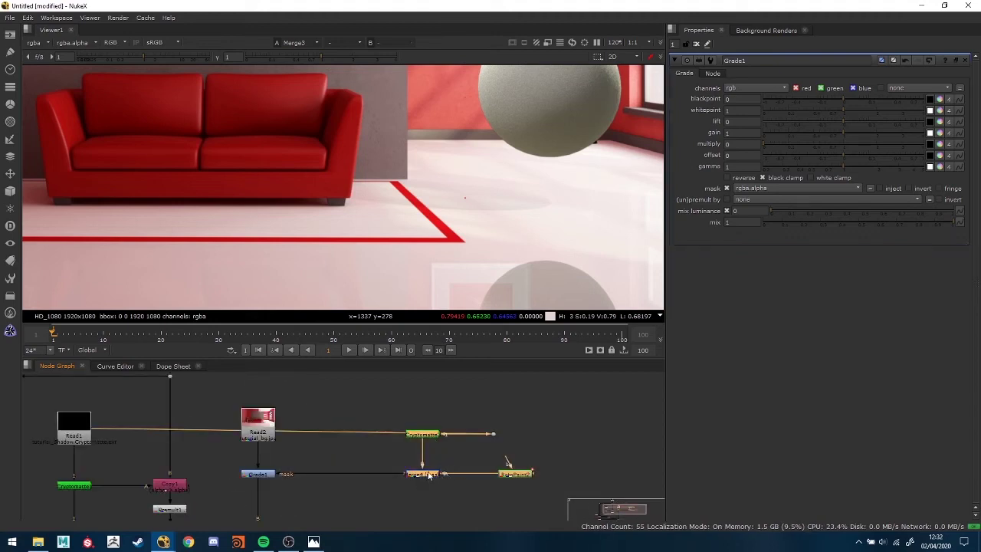
{"action": "left_click_drag", "start_coordinate": [429, 475], "coordinate": [441, 443]}
{"action": "left_click_drag", "start_coordinate": [348, 457], "coordinate": [439, 473], "text": "ctrl"}
Step: View the alpha channel of Merge4, the combined shadow matte
{"action": "left_click", "coordinate": [436, 439]}
{"action": "key", "text": "1"}
{"action": "key", "text": "a"}
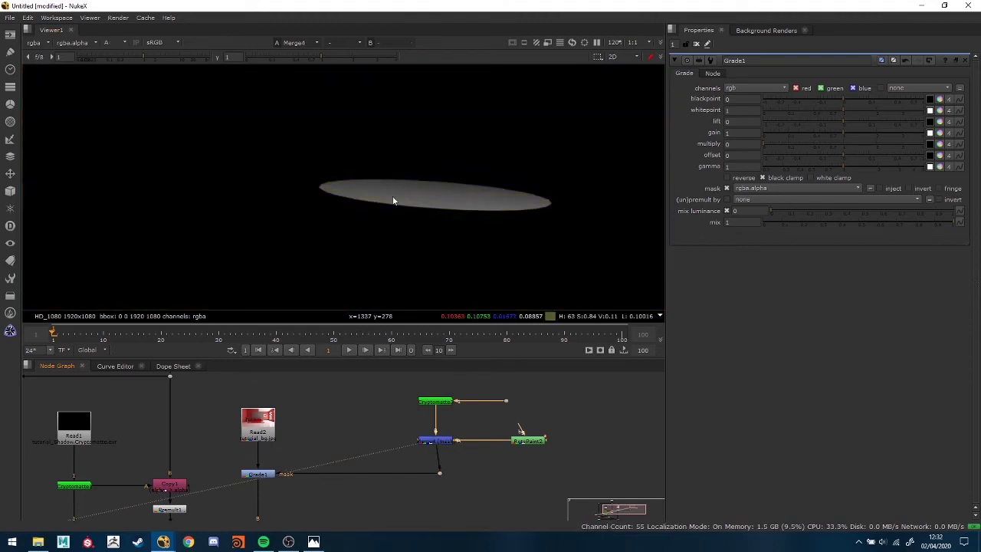
Step: Align the mask line's dot directly beneath Merge4 and move the shadow matte nodes slightly higher
{"action": "left_click_drag", "start_coordinate": [439, 473], "coordinate": [436, 473]}
{"action": "left_click_drag", "start_coordinate": [413, 379], "coordinate": [536, 427]}
{"action": "left_click", "coordinate": [496, 452]}
Step: Insert a Grade node after Merge4, limit it to the alpha channel and set its multiply to 4
{"action": "left_click", "coordinate": [442, 426]}
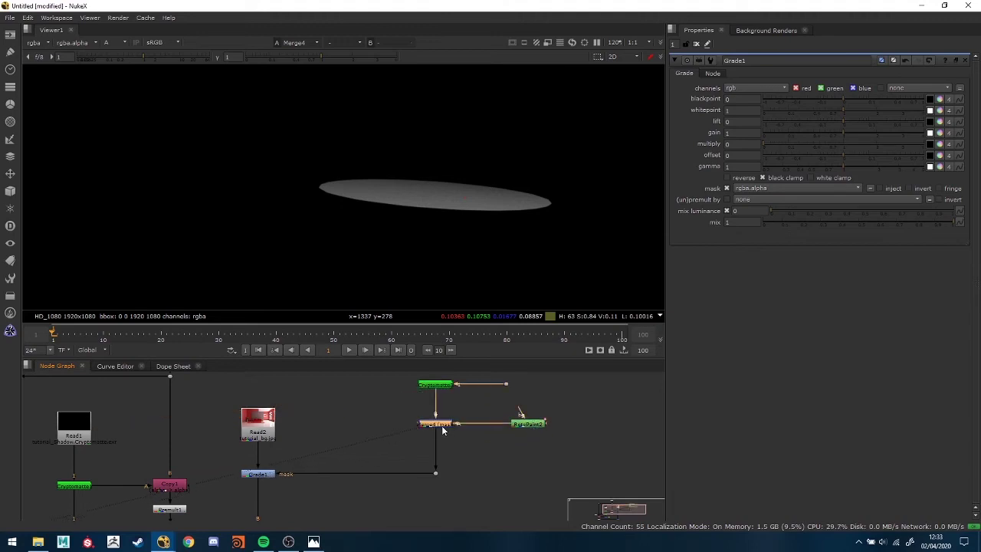
{"action": "key", "text": "g"}
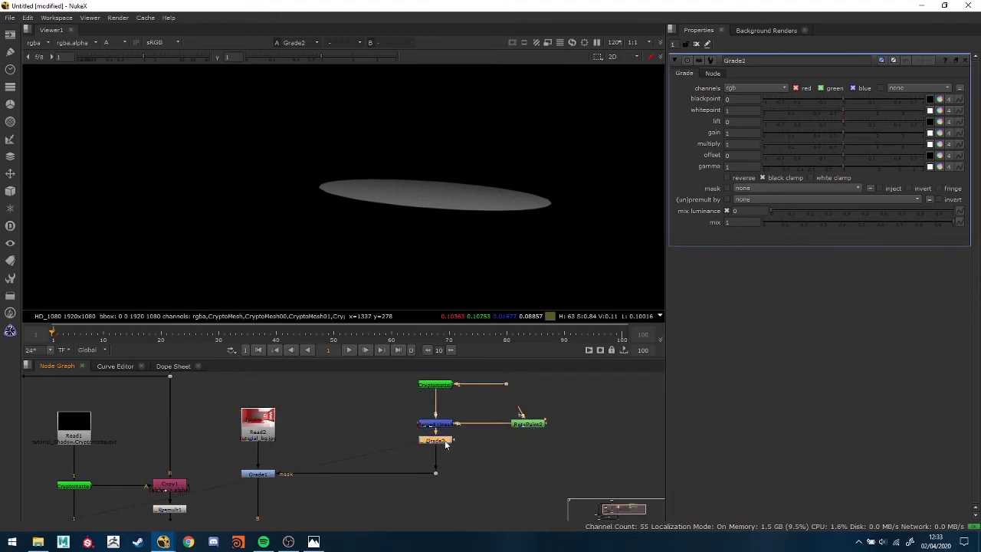
{"action": "left_click", "coordinate": [753, 88]}
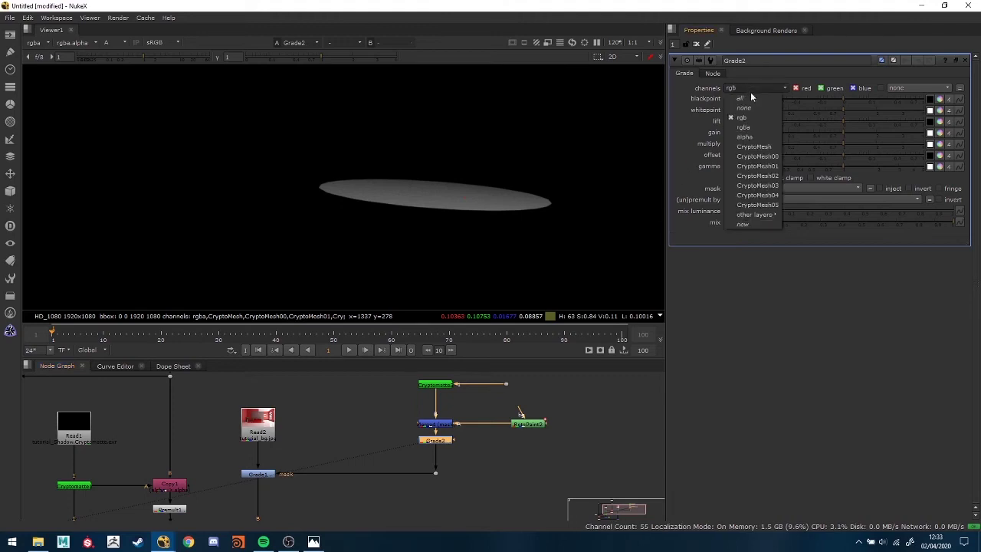
{"action": "left_click", "coordinate": [744, 137]}
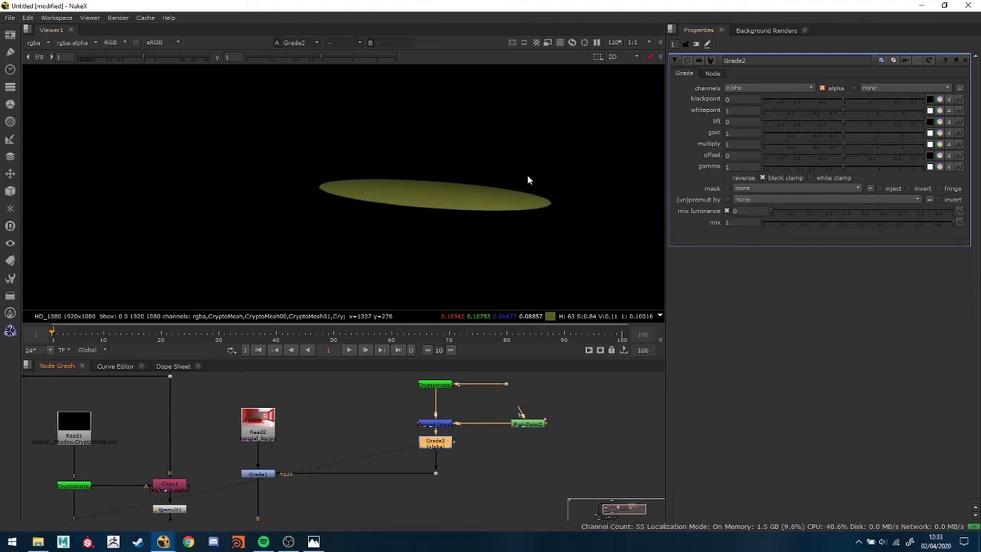
{"action": "key", "text": "a"}
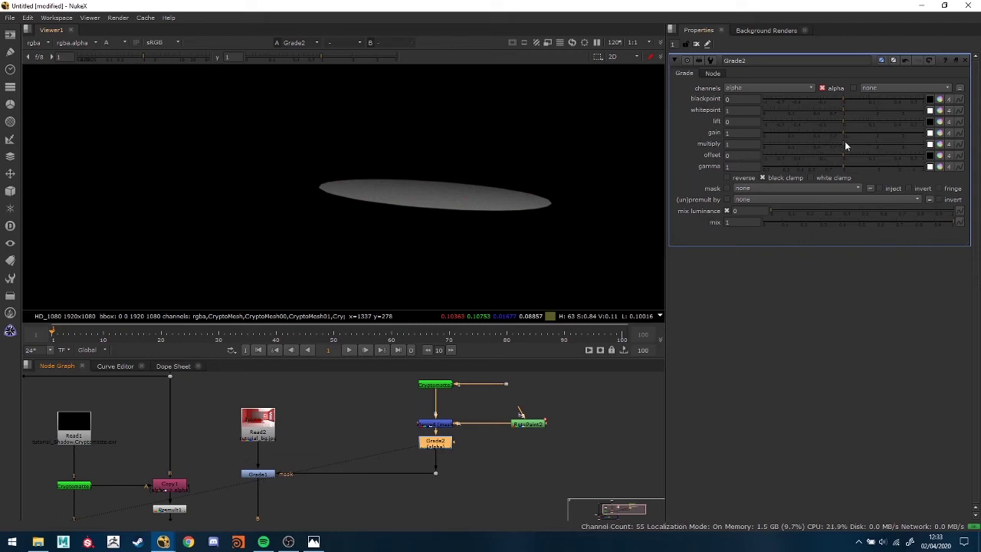
{"action": "left_click_drag", "start_coordinate": [844, 141], "coordinate": [924, 145]}
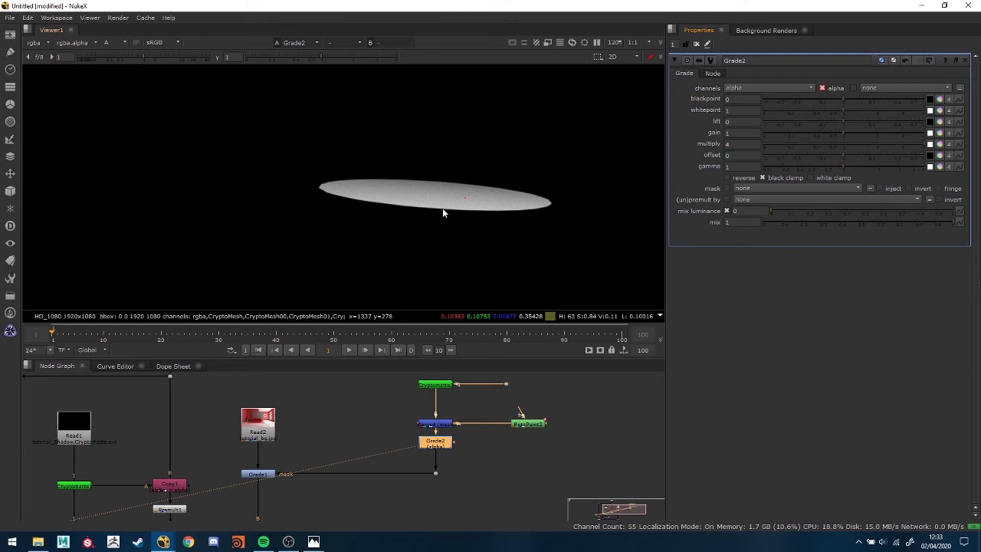
Step: View Merge3 to check the brightened shadow matte in the full composite
{"action": "middle_click_drag", "start_coordinate": [304, 426], "coordinate": [327, 410]}
{"action": "scroll", "coordinate": [322, 452], "scroll_direction": "down", "scroll_amount": 1}
{"action": "middle_click_drag", "start_coordinate": [323, 502], "coordinate": [379, 426]}
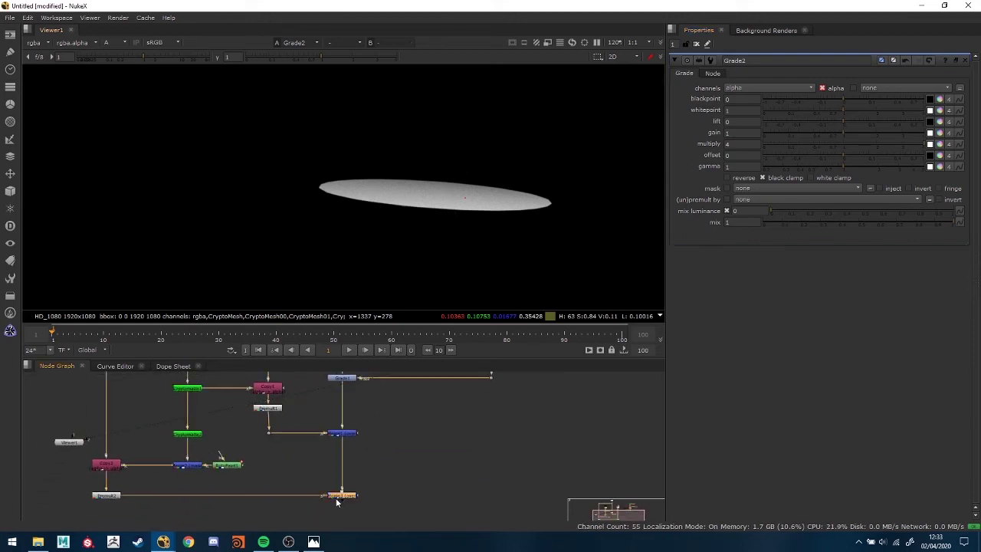
{"action": "left_click", "coordinate": [337, 497]}
{"action": "key", "text": "1"}
Step: Set the multiply of Grade1, the room photo's grade, to 0.17 to lighten the shadow
{"action": "middle_click_drag", "start_coordinate": [412, 393], "coordinate": [400, 439]}
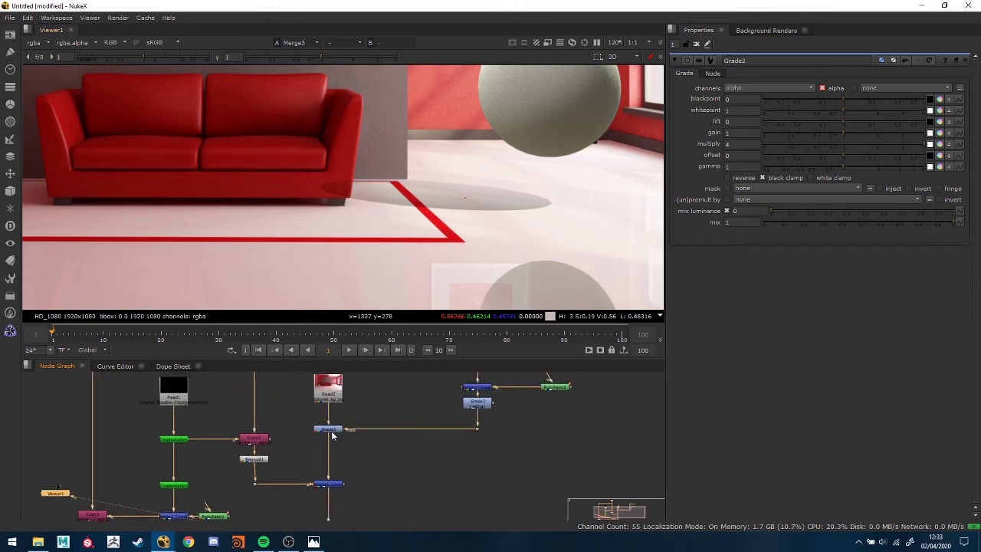
{"action": "double_click", "coordinate": [329, 429]}
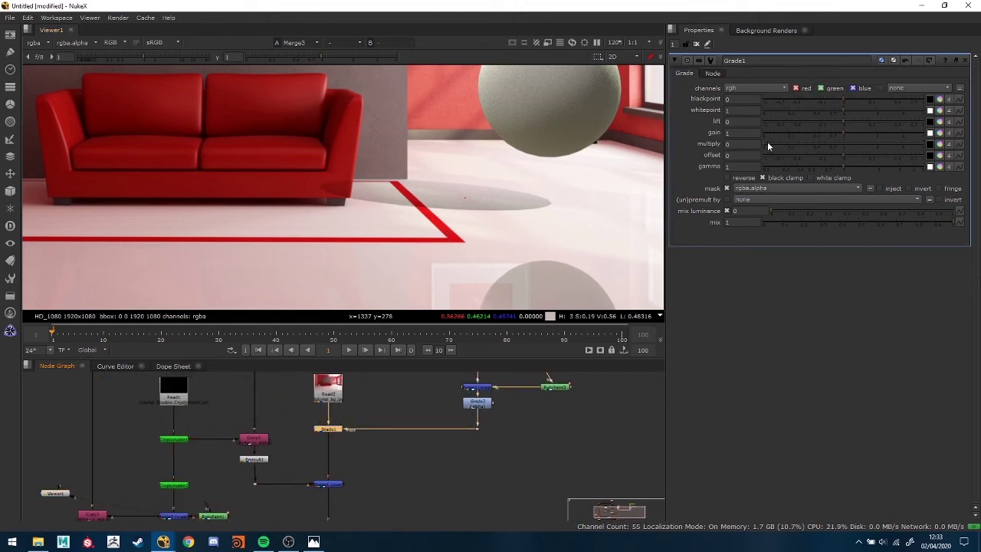
{"action": "left_click_drag", "start_coordinate": [764, 141], "coordinate": [795, 147]}
Step: Move the shadow matte nodes and Grade2 up to make room above the mask line's dot
{"action": "middle_click_drag", "start_coordinate": [525, 384], "coordinate": [517, 437]}
{"action": "scroll", "coordinate": [491, 441], "scroll_direction": "down", "scroll_amount": 2}
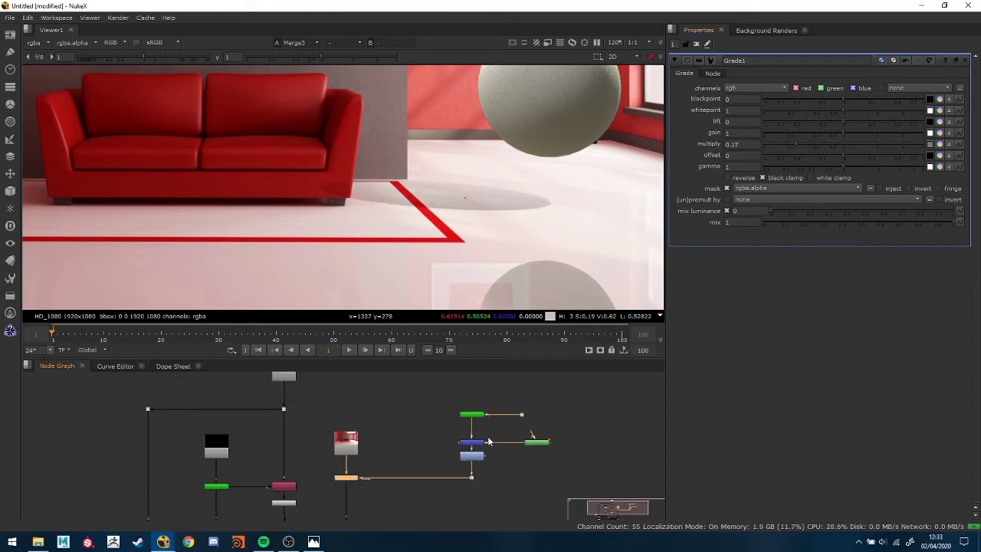
{"action": "left_click_drag", "start_coordinate": [445, 404], "coordinate": [573, 465]}
{"action": "left_click_drag", "start_coordinate": [469, 455], "coordinate": [472, 429]}
{"action": "left_click", "coordinate": [489, 454]}
Step: Insert a Blur node after Grade2 and set its size to 7.4 to soften the shadow's edges
{"action": "left_click", "coordinate": [479, 433]}
{"action": "key", "text": "b"}
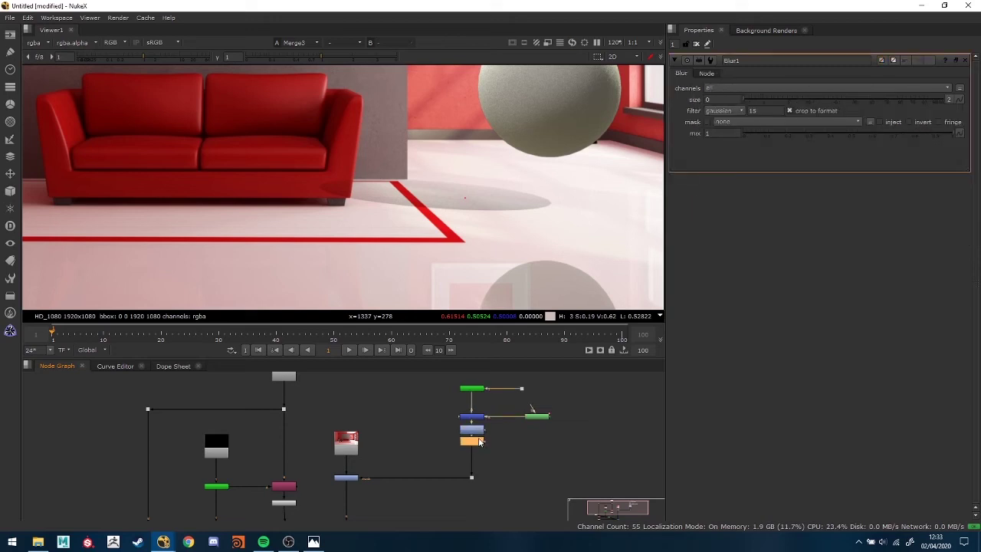
{"action": "scroll", "coordinate": [490, 448], "scroll_direction": "up", "scroll_amount": 2}
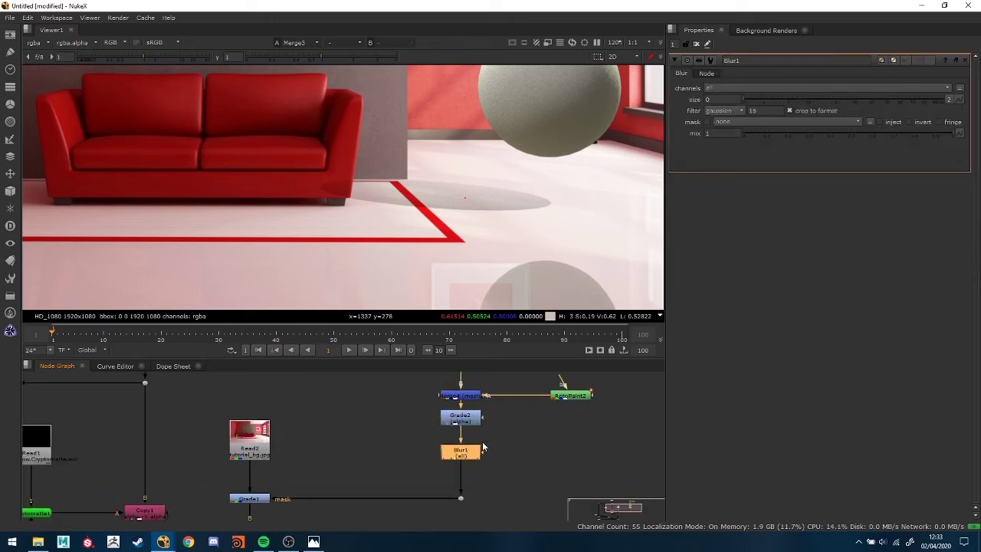
{"action": "left_click_drag", "start_coordinate": [746, 98], "coordinate": [797, 98]}
Step: Examine the softened shadow beneath the sphere up close and within the full room composite
{"action": "middle_click_drag", "start_coordinate": [482, 238], "coordinate": [498, 228]}
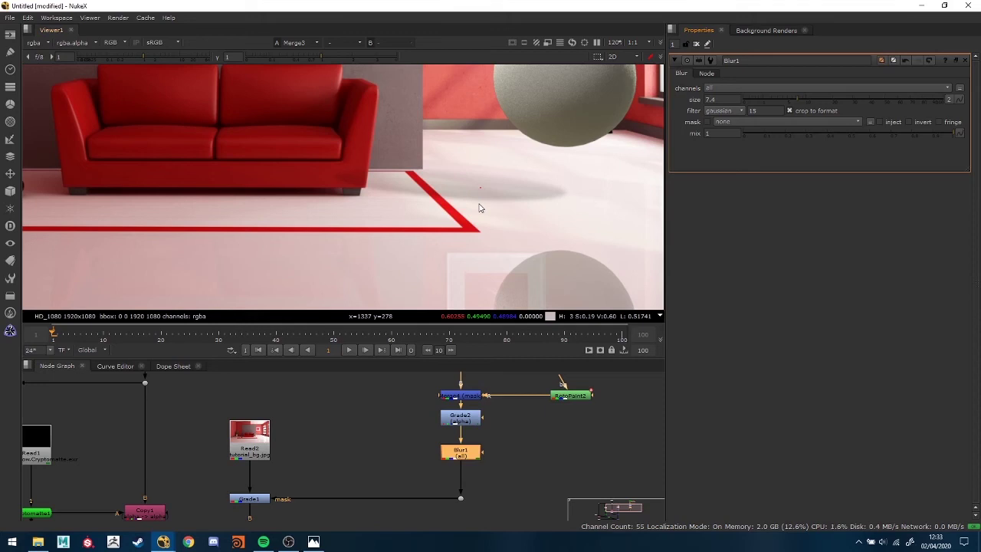
{"action": "middle_click_drag", "start_coordinate": [472, 226], "coordinate": [469, 279]}
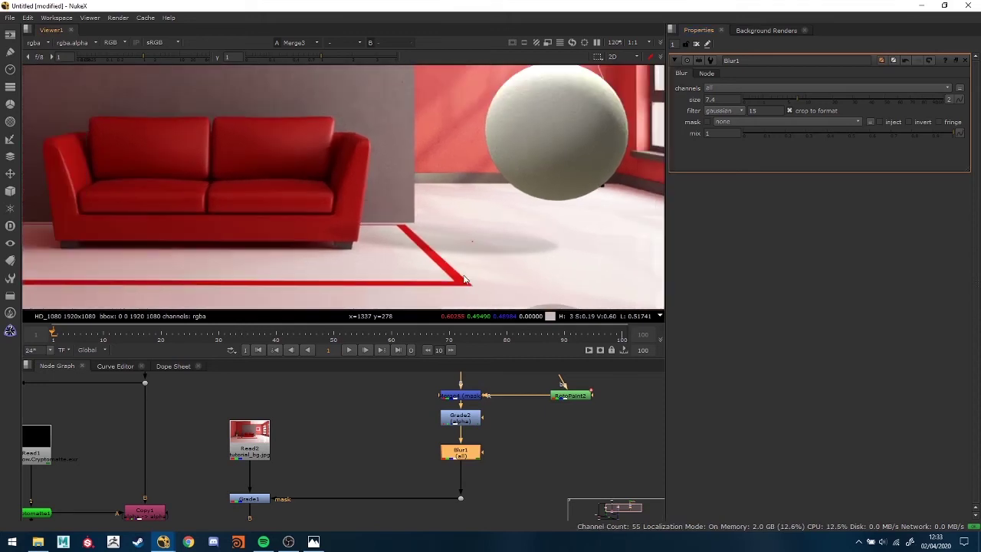
{"action": "scroll", "coordinate": [452, 452], "scroll_direction": "down", "scroll_amount": 2}
{"action": "middle_click_drag", "start_coordinate": [416, 387], "coordinate": [398, 417]}
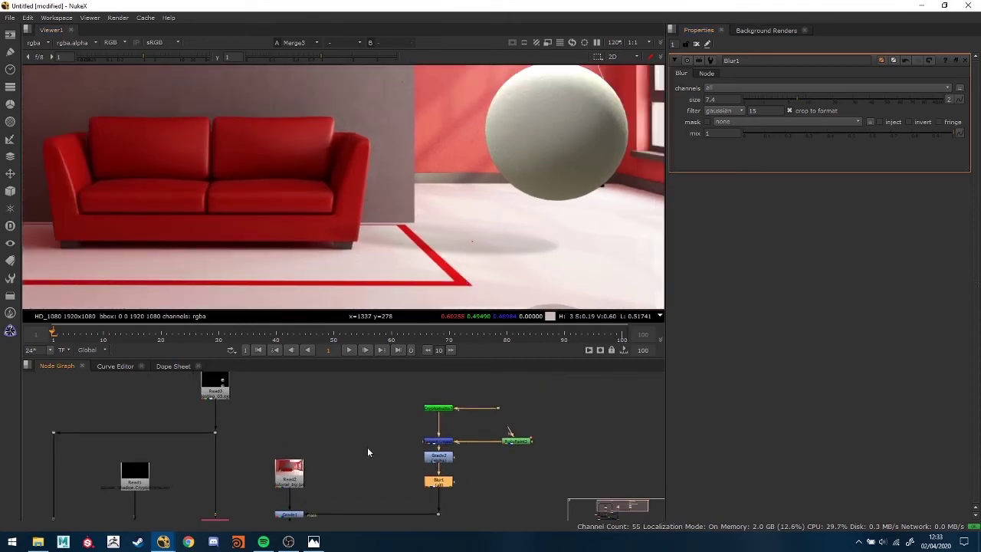
{"action": "scroll", "coordinate": [464, 418], "scroll_direction": "down", "scroll_amount": 3}
{"action": "scroll", "coordinate": [466, 259], "scroll_direction": "down", "scroll_amount": 4}
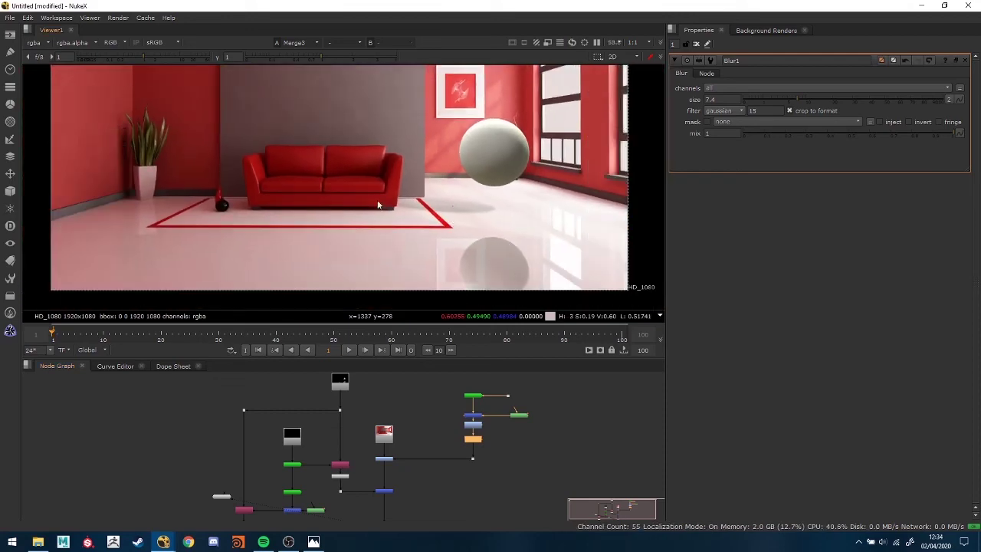
{"action": "middle_click_drag", "start_coordinate": [464, 215], "coordinate": [479, 261]}
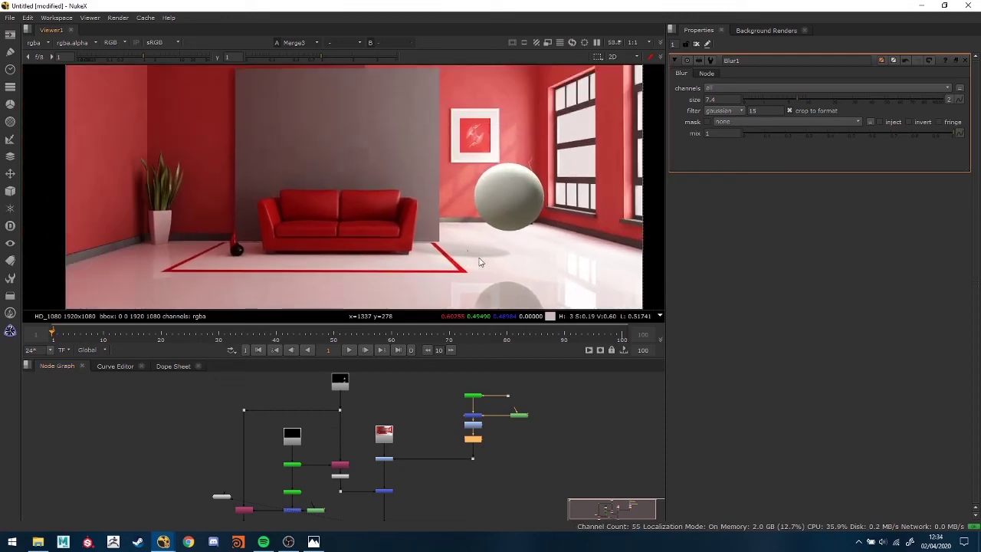
Step: Move the shadow matte nodes with Grade2 and Blur1 slightly up and raise Read2 well above Grade1
{"action": "middle_click_drag", "start_coordinate": [449, 381], "coordinate": [439, 399]}
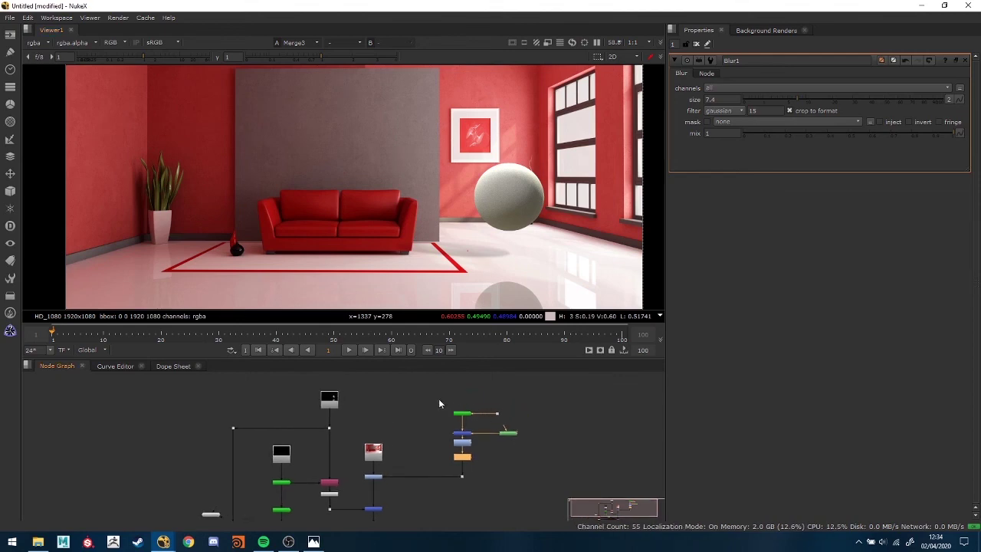
{"action": "left_click_drag", "start_coordinate": [438, 398], "coordinate": [536, 465]}
{"action": "left_click_drag", "start_coordinate": [460, 458], "coordinate": [465, 441]}
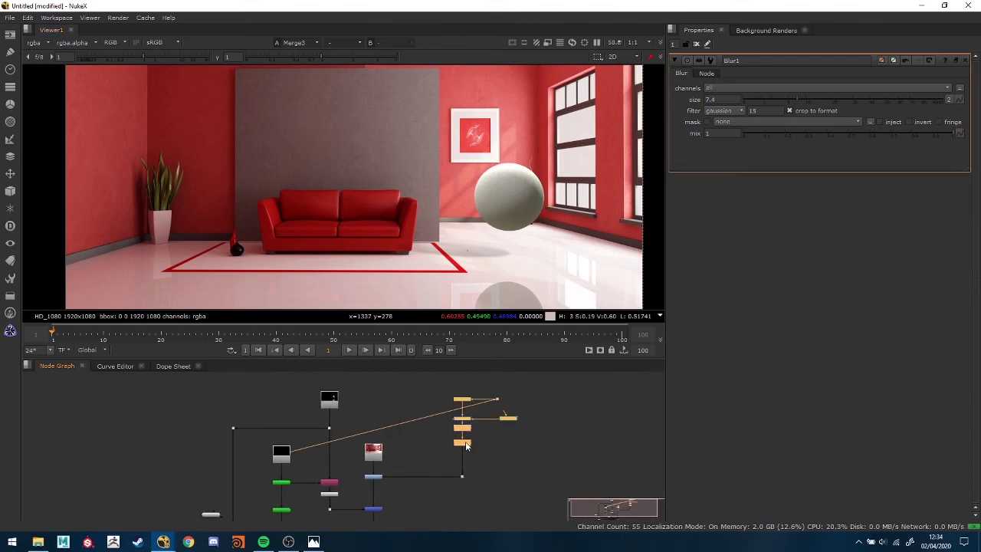
{"action": "left_click", "coordinate": [494, 441]}
{"action": "left_click_drag", "start_coordinate": [376, 454], "coordinate": [375, 377]}
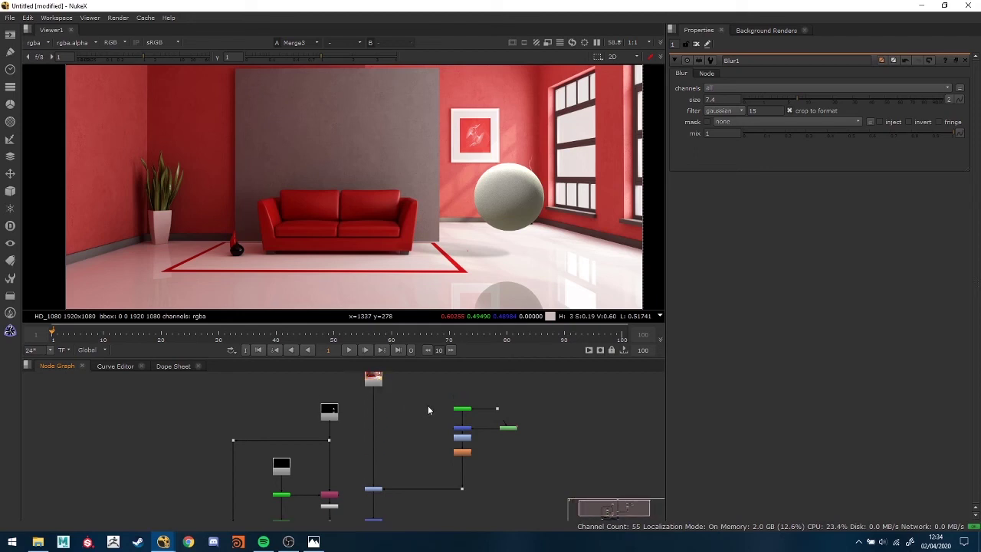
Step: Raise the whole shadow matte branch, including Blur1, a little further and inspect the shadow overlapping the sofa
{"action": "middle_click_drag", "start_coordinate": [428, 405], "coordinate": [422, 416]}
{"action": "scroll", "coordinate": [479, 245], "scroll_direction": "up", "scroll_amount": 3}
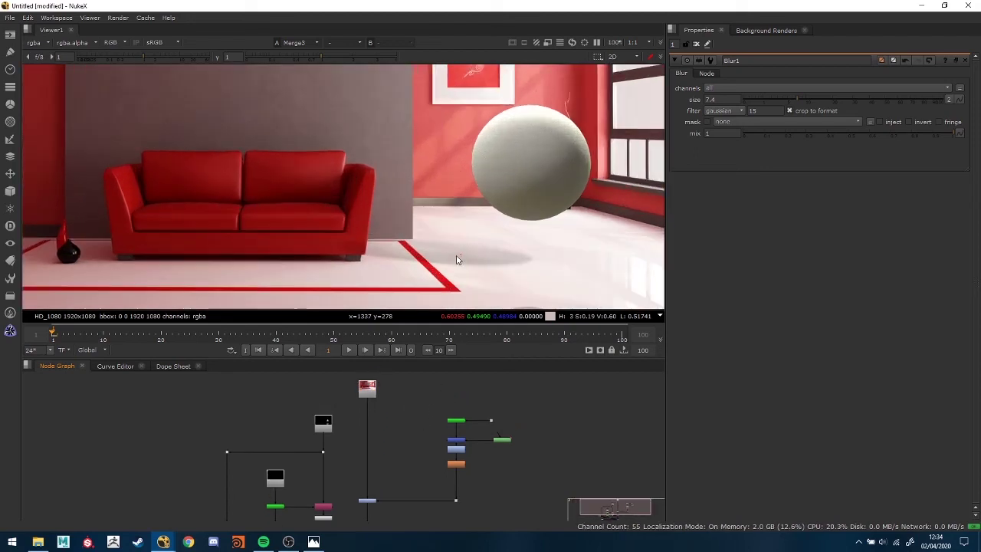
{"action": "scroll", "coordinate": [453, 249], "scroll_direction": "up", "scroll_amount": 1}
{"action": "left_click_drag", "start_coordinate": [428, 405], "coordinate": [516, 484]}
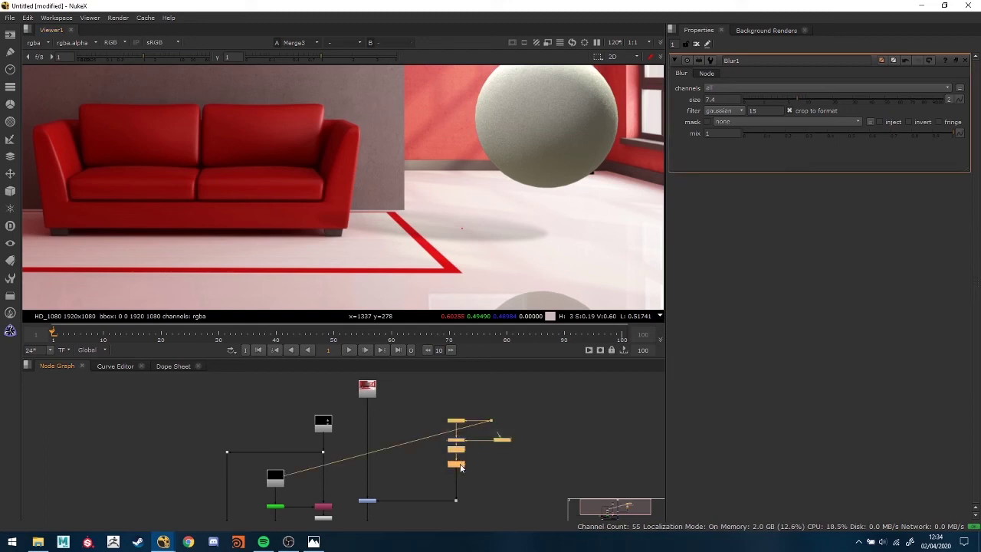
{"action": "left_click_drag", "start_coordinate": [461, 468], "coordinate": [461, 457]}
{"action": "scroll", "coordinate": [391, 247], "scroll_direction": "up", "scroll_amount": 2}
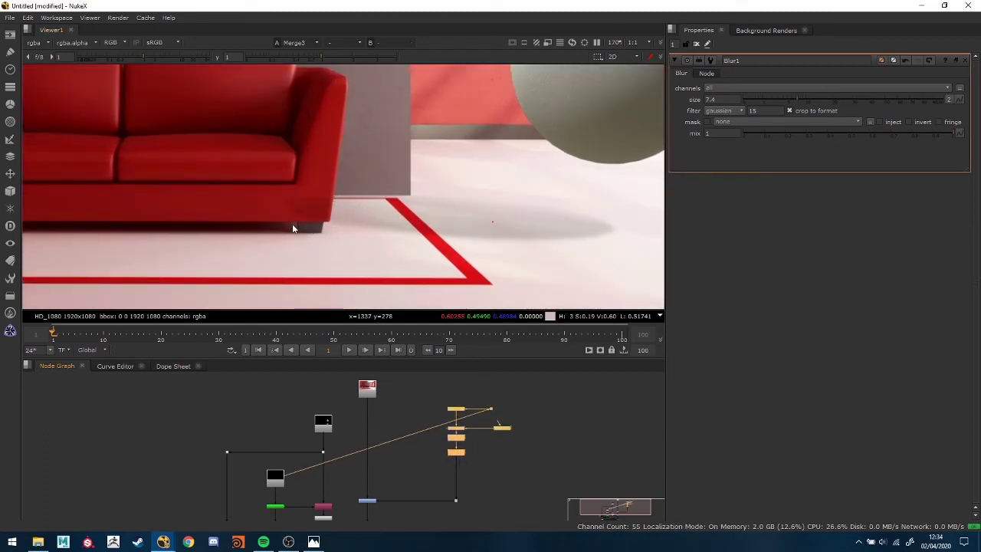
{"action": "left_click", "coordinate": [497, 460]}
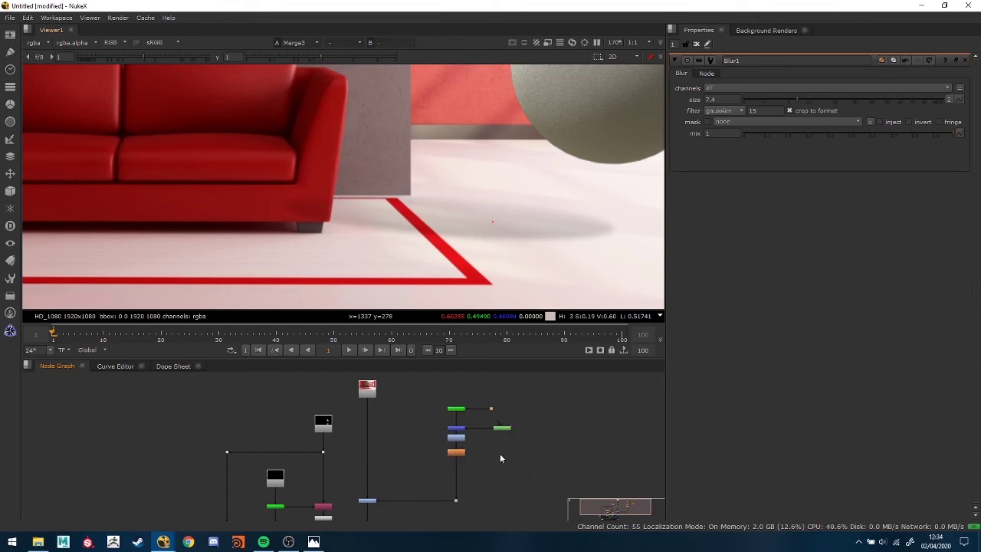
Step: Add a RotoPaint node below RotoPaint2 and draw a closed Bezier shape over the sofa's lower corner where the shadow overlaps it
{"action": "scroll", "coordinate": [499, 453], "scroll_direction": "up", "scroll_amount": 2}
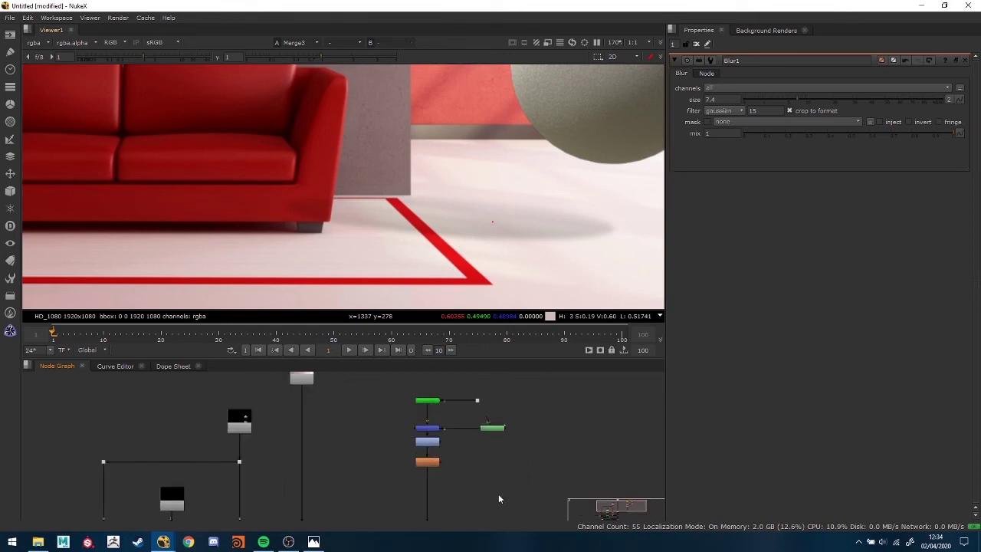
{"action": "middle_click_drag", "start_coordinate": [494, 491], "coordinate": [496, 473]}
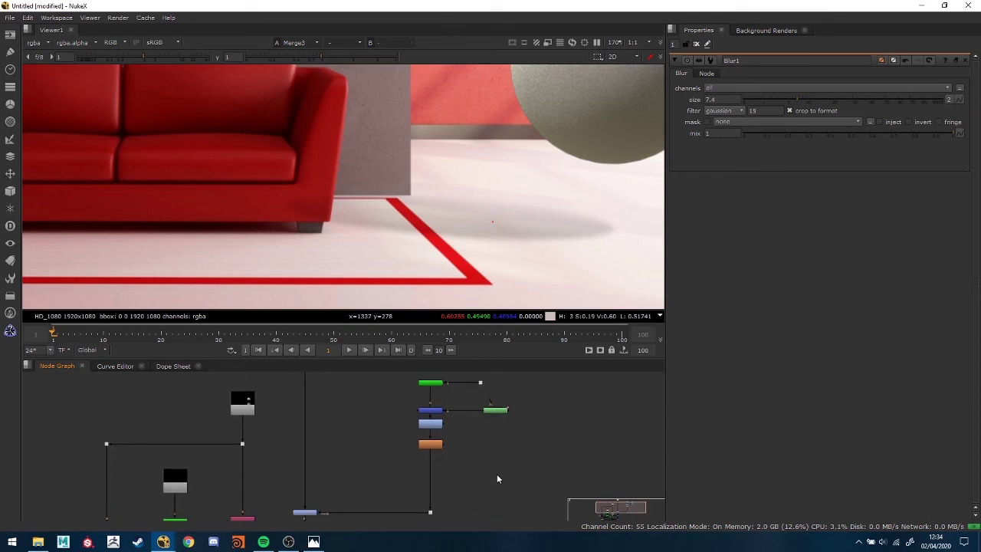
{"action": "scroll", "coordinate": [506, 475], "scroll_direction": "up", "scroll_amount": 1}
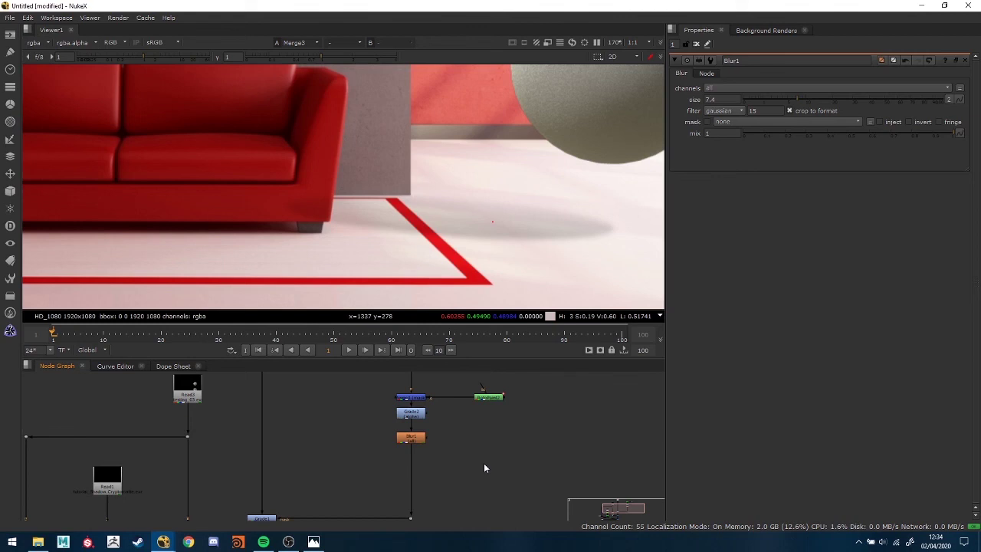
{"action": "key", "text": "p"}
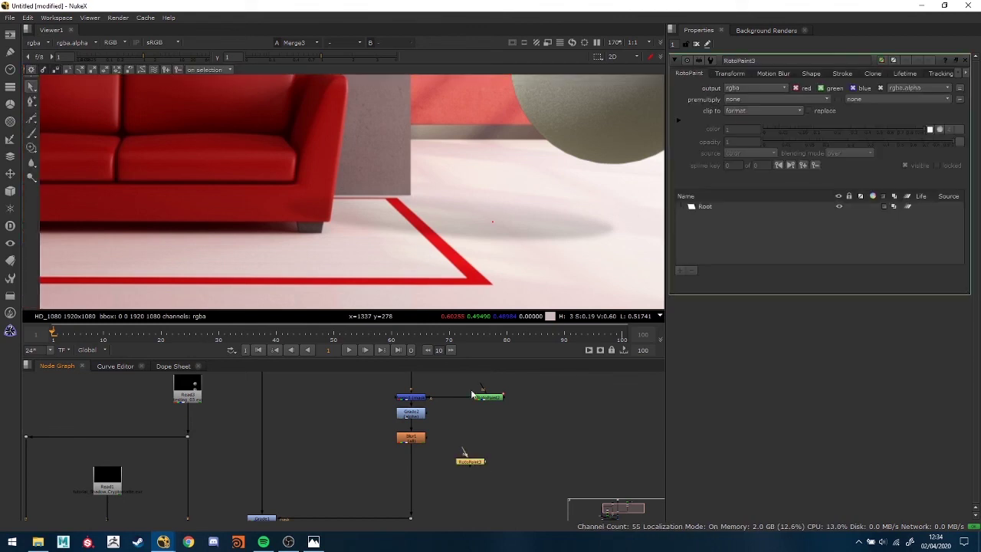
{"action": "scroll", "coordinate": [372, 230], "scroll_direction": "up", "scroll_amount": 3}
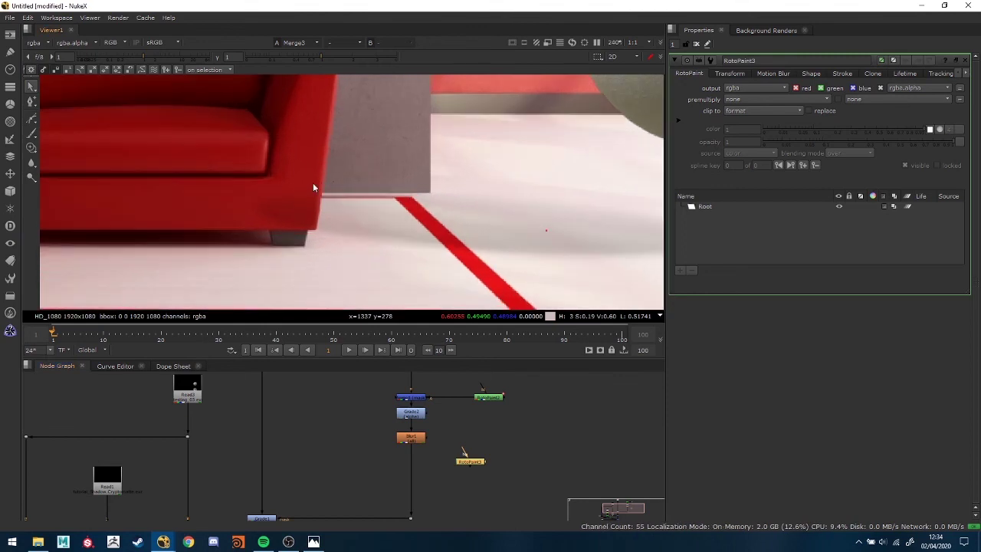
{"action": "key", "text": "n"}
{"action": "left_click", "coordinate": [324, 186]}
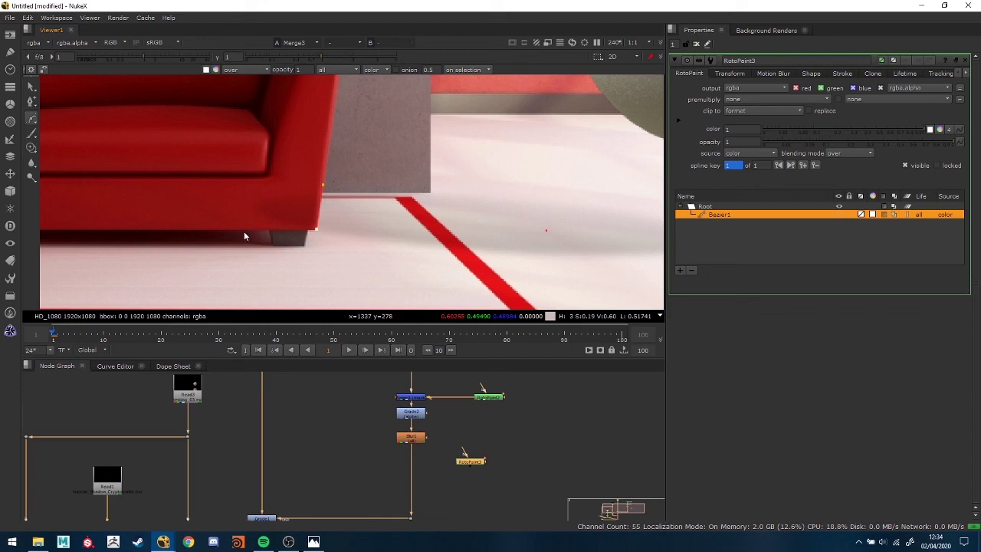
{"action": "left_click_drag", "start_coordinate": [248, 188], "coordinate": [263, 184]}
{"action": "left_click", "coordinate": [322, 187]}
Step: Reposition RotoPaint3 beside the shadow branch and merge it over the matte with a Merge node directly below Blur1
{"action": "scroll", "coordinate": [457, 429], "scroll_direction": "down", "scroll_amount": 3}
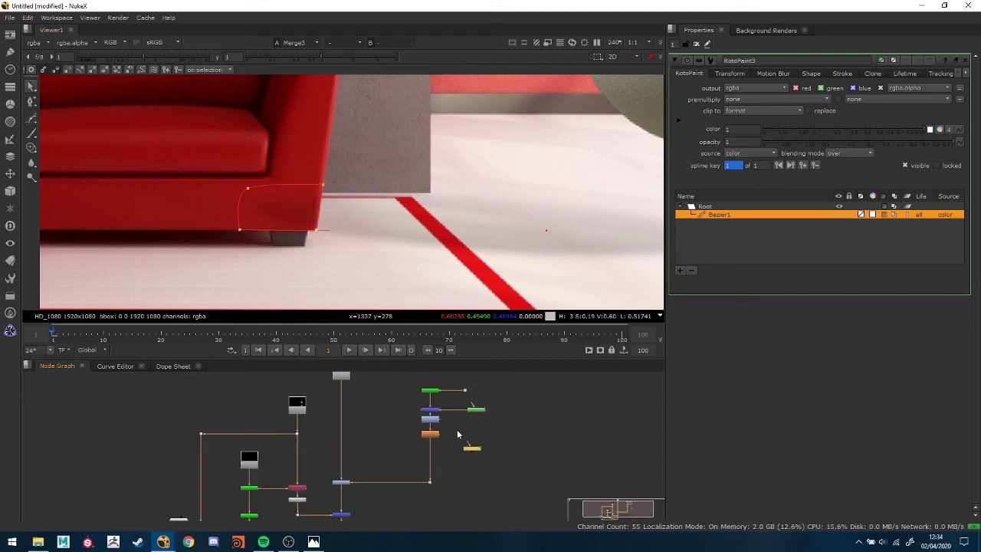
{"action": "middle_click_drag", "start_coordinate": [457, 429], "coordinate": [455, 442]}
{"action": "left_click_drag", "start_coordinate": [411, 386], "coordinate": [488, 463]}
{"action": "left_click", "coordinate": [505, 456]}
{"action": "left_click", "coordinate": [461, 467]}
{"action": "scroll", "coordinate": [461, 467], "scroll_direction": "up", "scroll_amount": 3}
{"action": "left_click", "coordinate": [493, 461]}
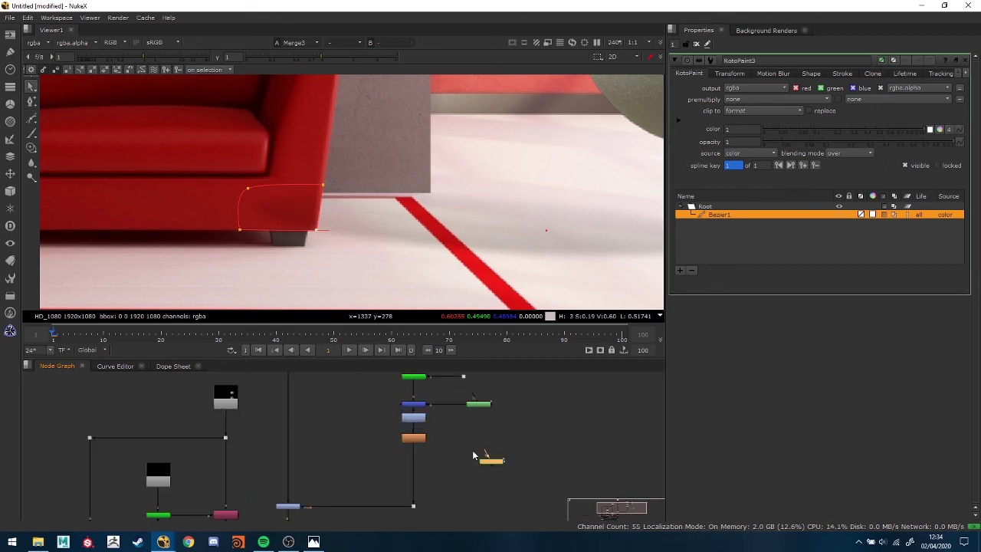
{"action": "key", "text": "m"}
{"action": "left_click_drag", "start_coordinate": [450, 466], "coordinate": [491, 461]}
{"action": "left_click", "coordinate": [420, 471]}
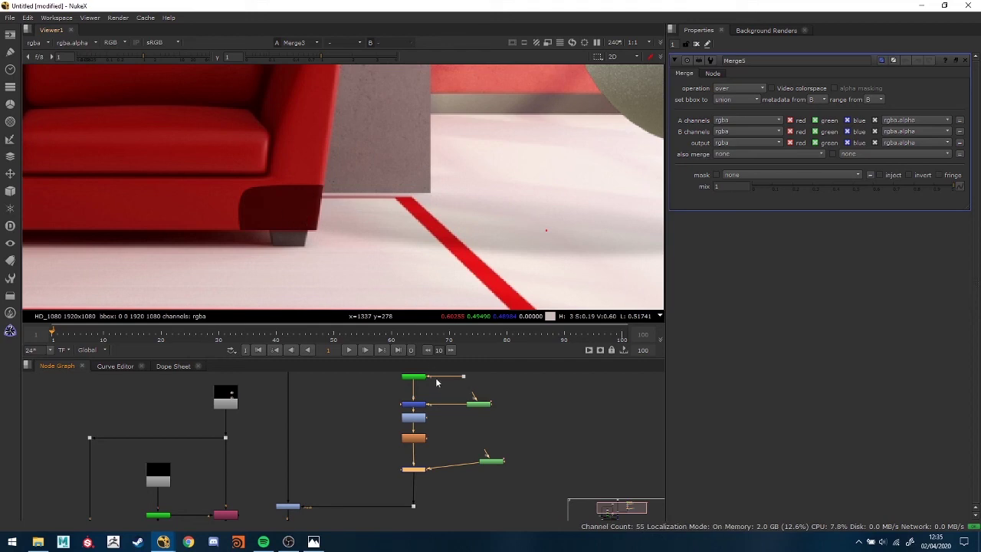
Step: Compare the alpha of Blur1 and Merge5, and inspect the sofa corner in the Merge3 composite
{"action": "left_click", "coordinate": [413, 439]}
{"action": "key", "text": "1"}
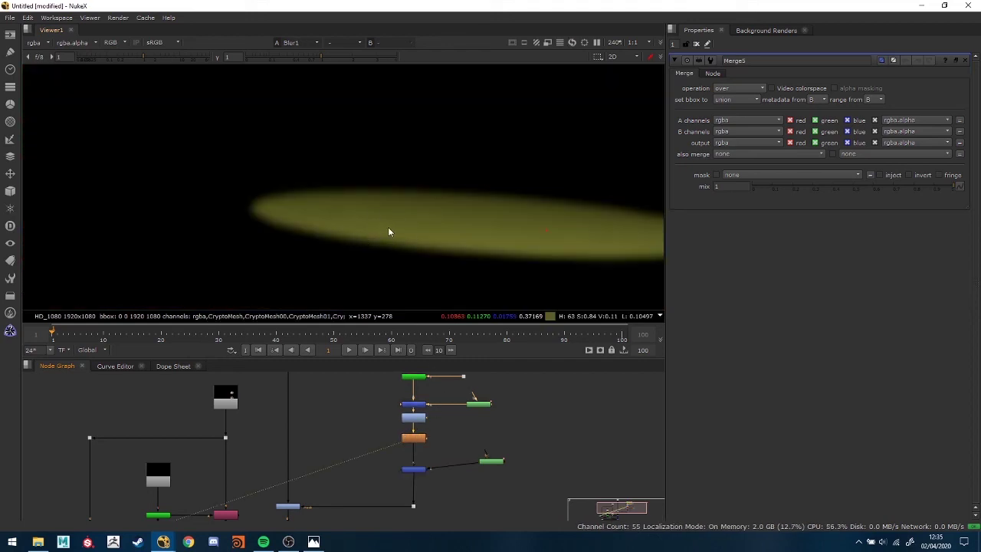
{"action": "key", "text": "a"}
{"action": "left_click", "coordinate": [416, 469]}
{"action": "key", "text": "1"}
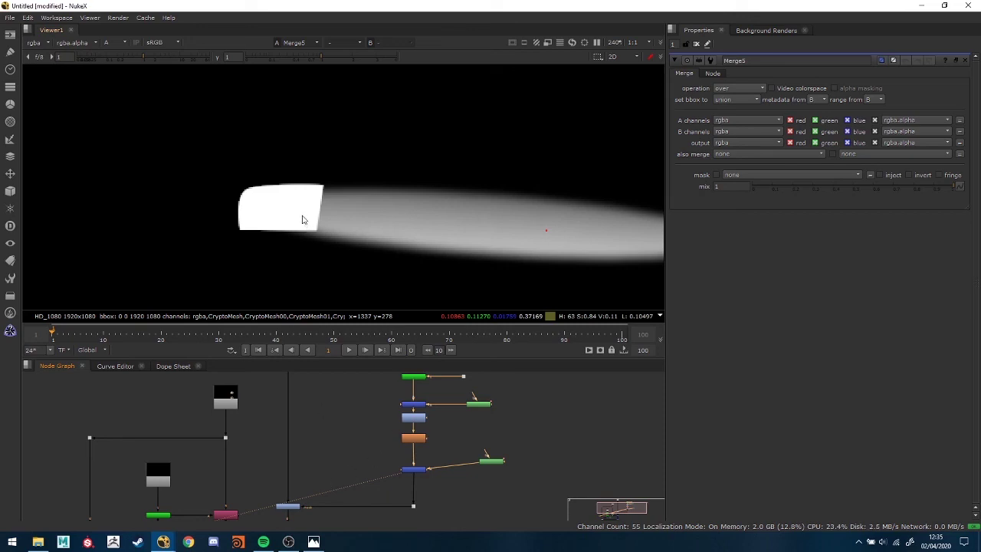
{"action": "scroll", "coordinate": [322, 249], "scroll_direction": "down", "scroll_amount": 1}
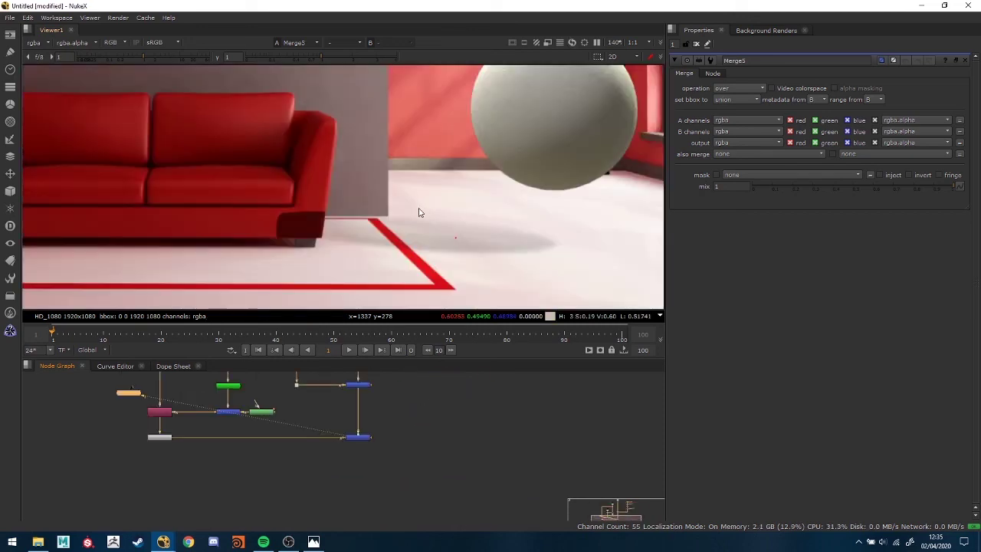
{"action": "scroll", "coordinate": [420, 212], "scroll_direction": "up", "scroll_amount": 2}
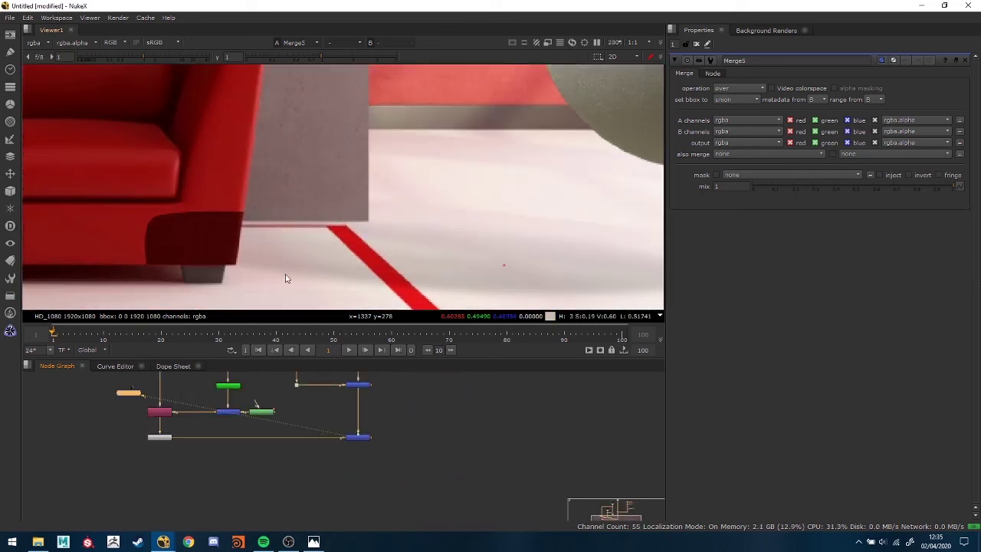
Step: Set the Merge5 operation to stencil so the roto shape cuts the shadow off the sofa
{"action": "middle_click_drag", "start_coordinate": [393, 403], "coordinate": [407, 495]}
{"action": "middle_click_drag", "start_coordinate": [442, 440], "coordinate": [424, 473]}
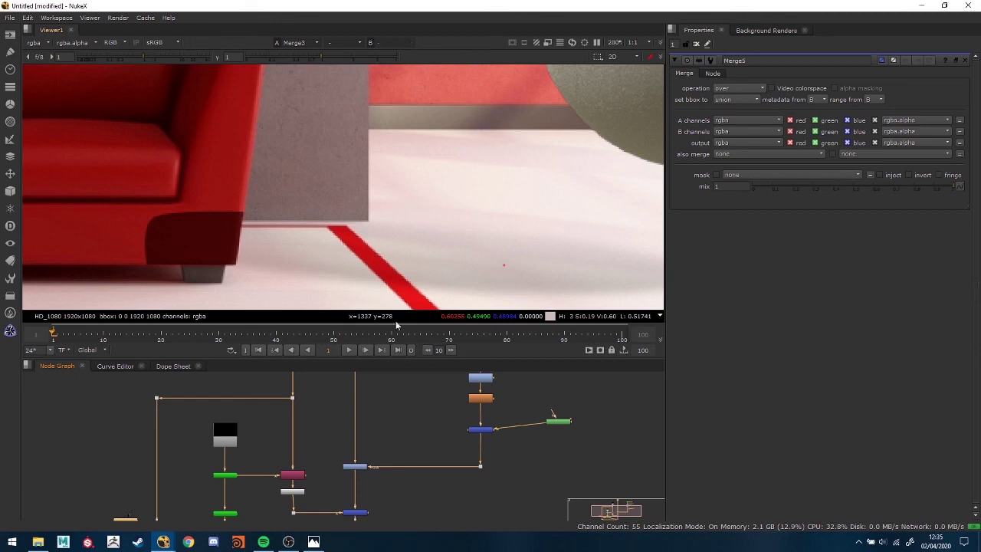
{"action": "left_click", "coordinate": [481, 430]}
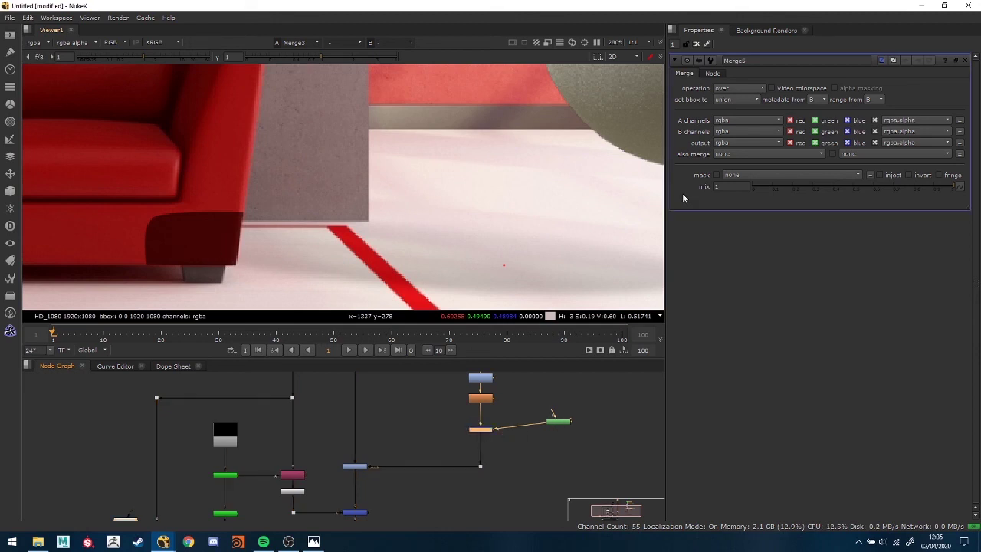
{"action": "left_click", "coordinate": [738, 88]}
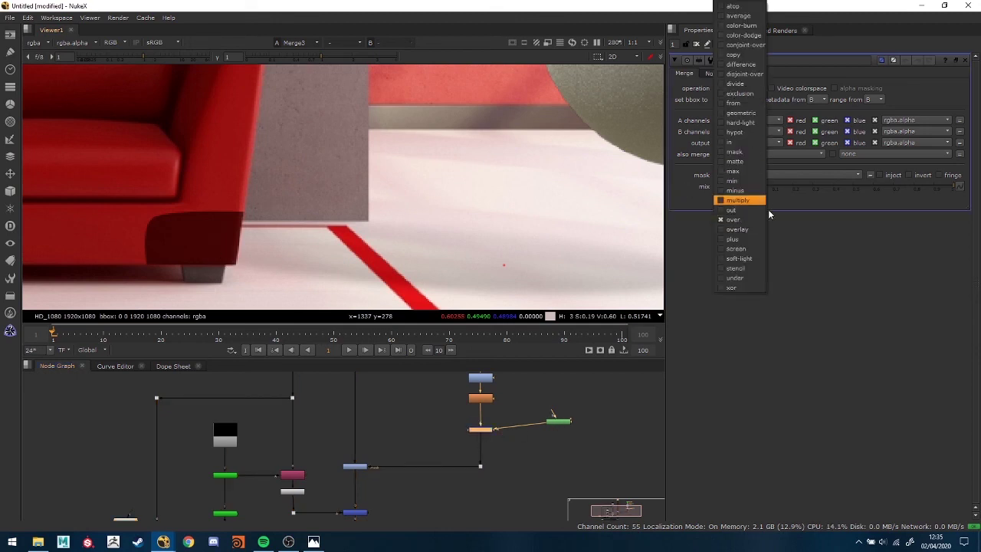
{"action": "left_click", "coordinate": [755, 270]}
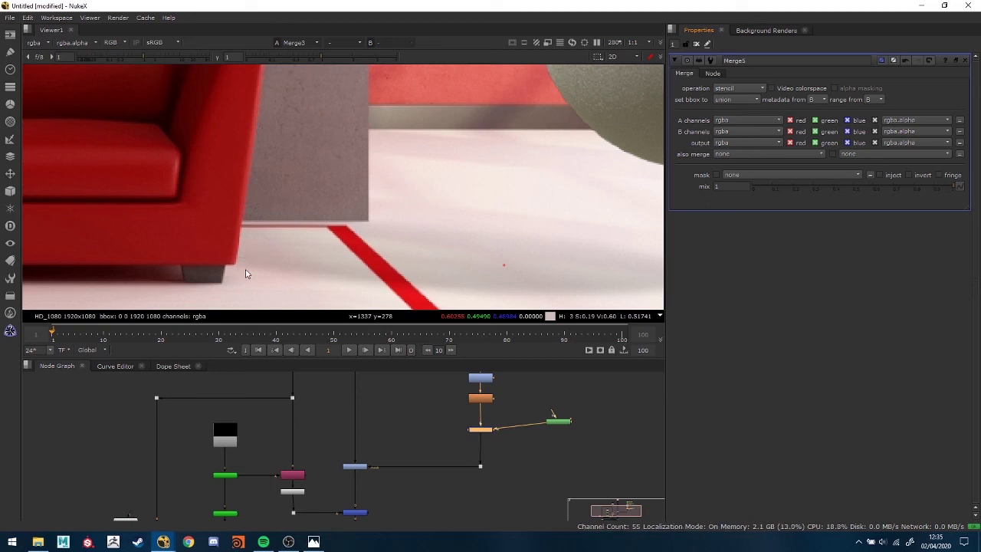
Step: Insert a Blur node between RotoPaint3 and Merge5, set its size to 0.9, and review the whole room composite
{"action": "left_click_drag", "start_coordinate": [559, 421], "coordinate": [564, 408]}
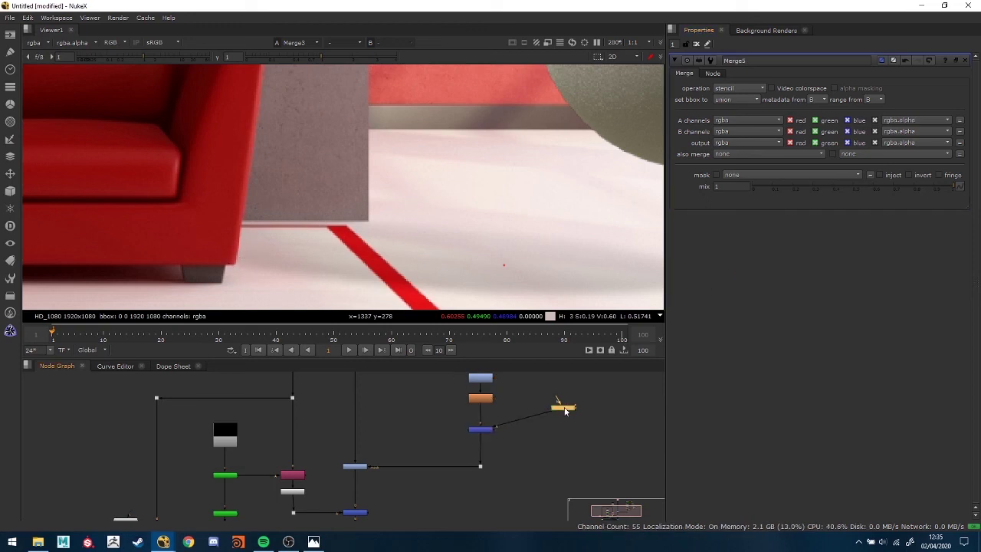
{"action": "key", "text": "b"}
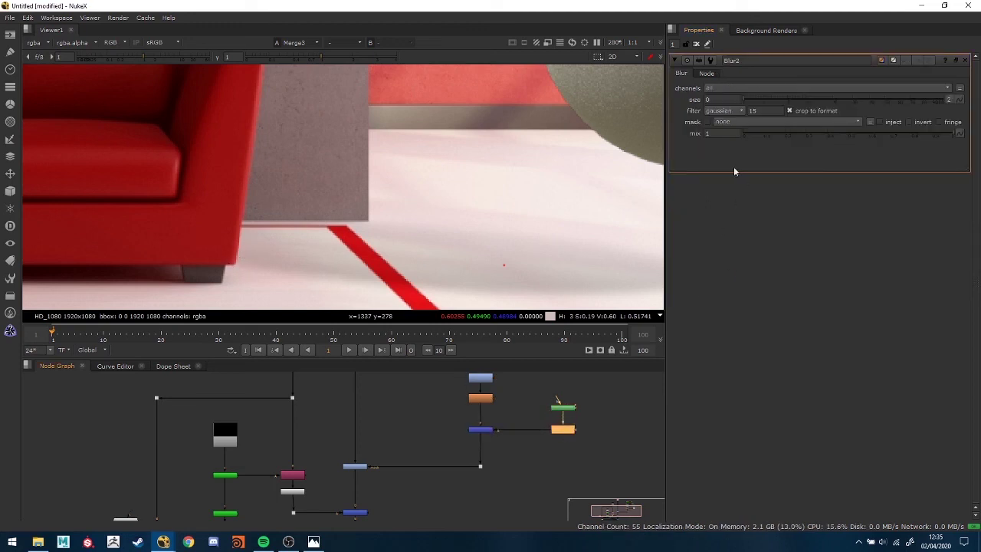
{"action": "left_click_drag", "start_coordinate": [746, 97], "coordinate": [789, 93]}
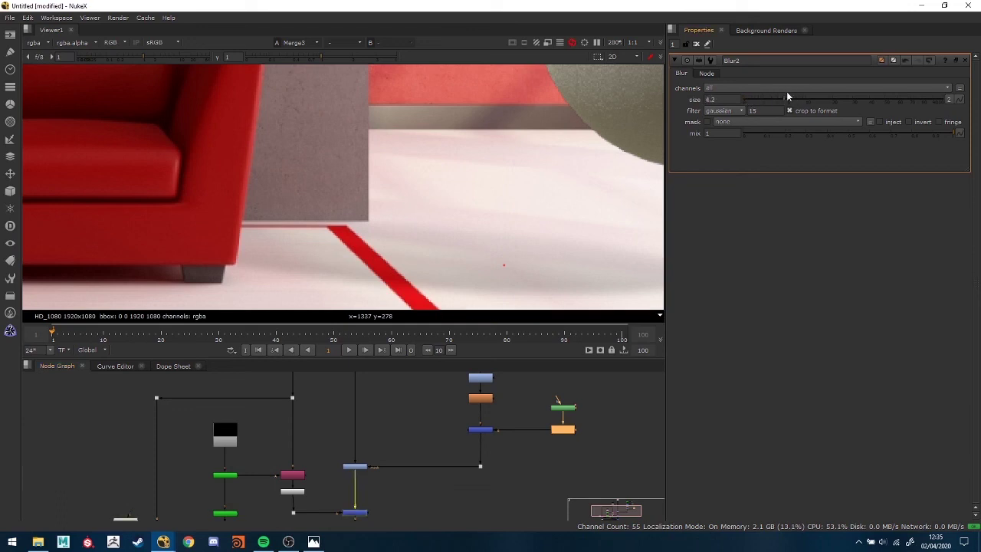
{"action": "scroll", "coordinate": [238, 264], "scroll_direction": "up", "scroll_amount": 2}
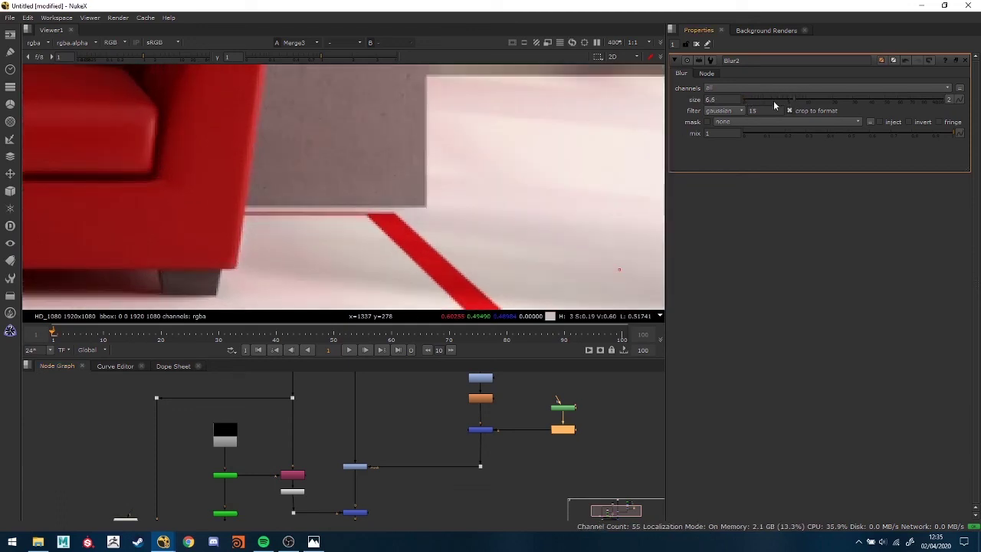
{"action": "left_click_drag", "start_coordinate": [793, 97], "coordinate": [771, 109]}
{"action": "scroll", "coordinate": [584, 426], "scroll_direction": "down", "scroll_amount": 3}
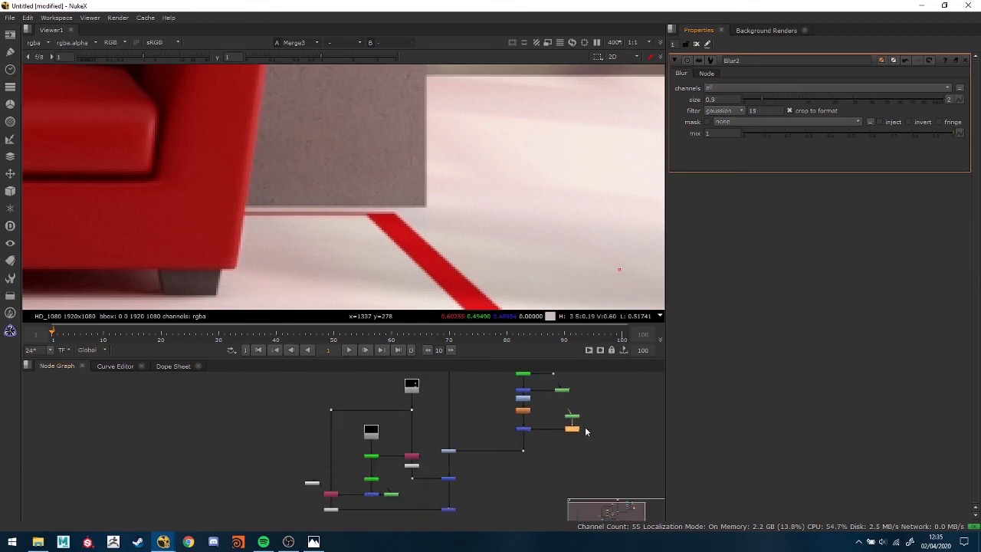
{"action": "left_click", "coordinate": [543, 404]}
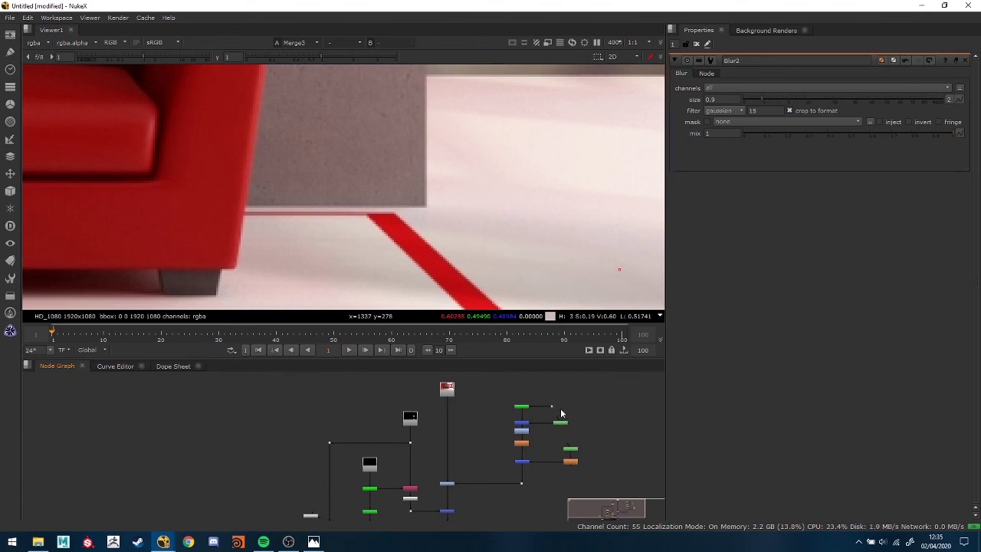
{"action": "key", "text": "f"}
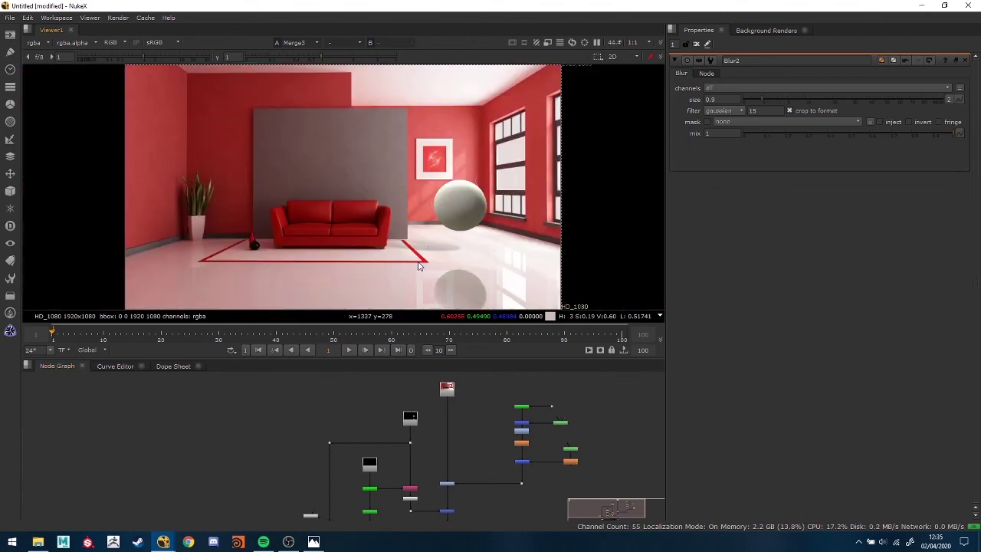